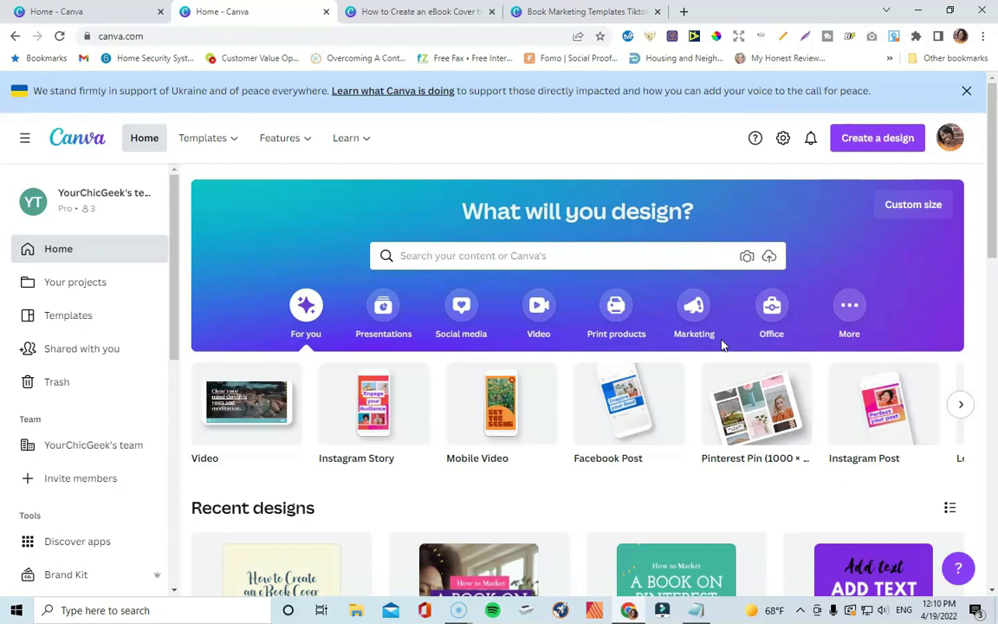
- Look over the uploaded cover image in the eBook cover design and return to the Canva home page
left_click(705, 407)
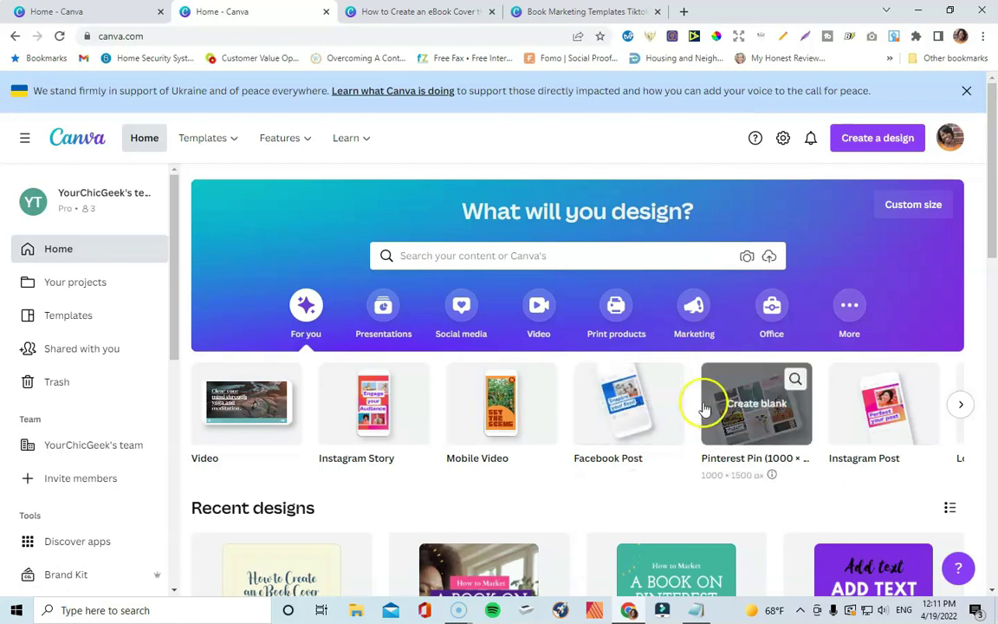
left_click(396, 13)
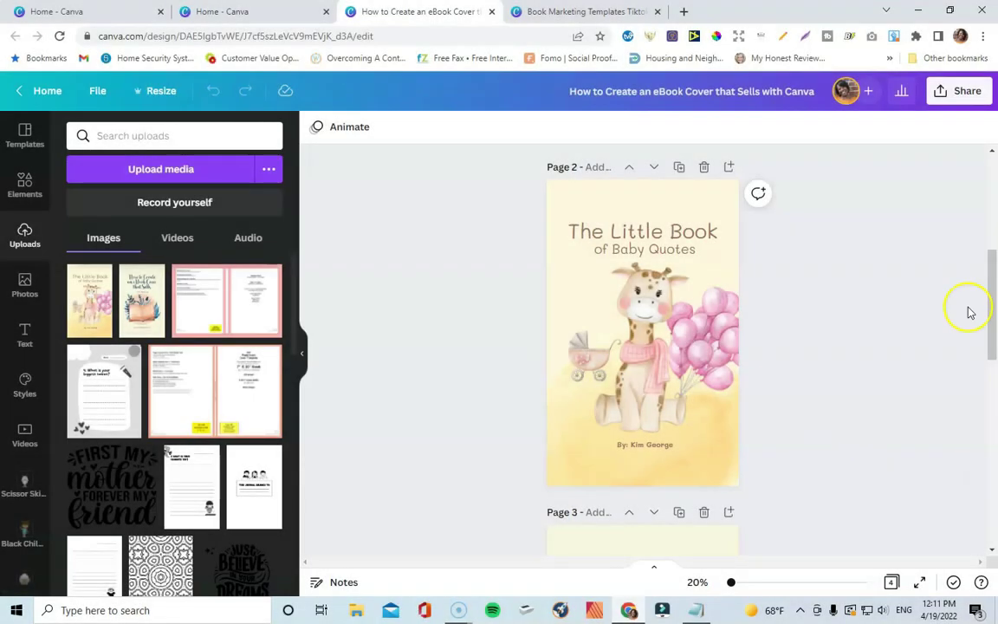
mouse_move(89, 312)
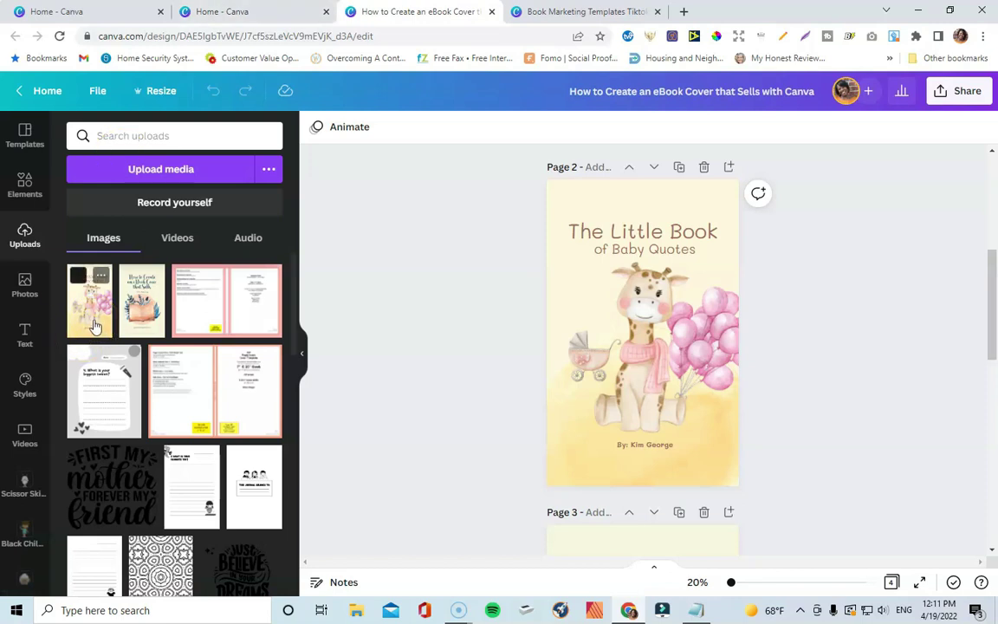
left_click(268, 9)
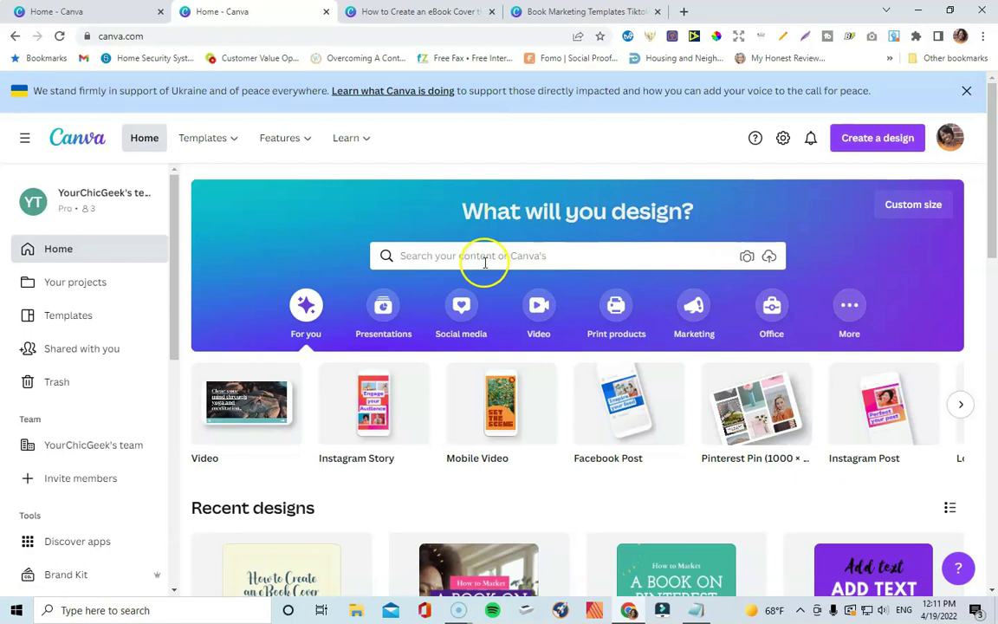
- Search the templates for "tiktok" and browse through the designs offered
left_click(538, 248)
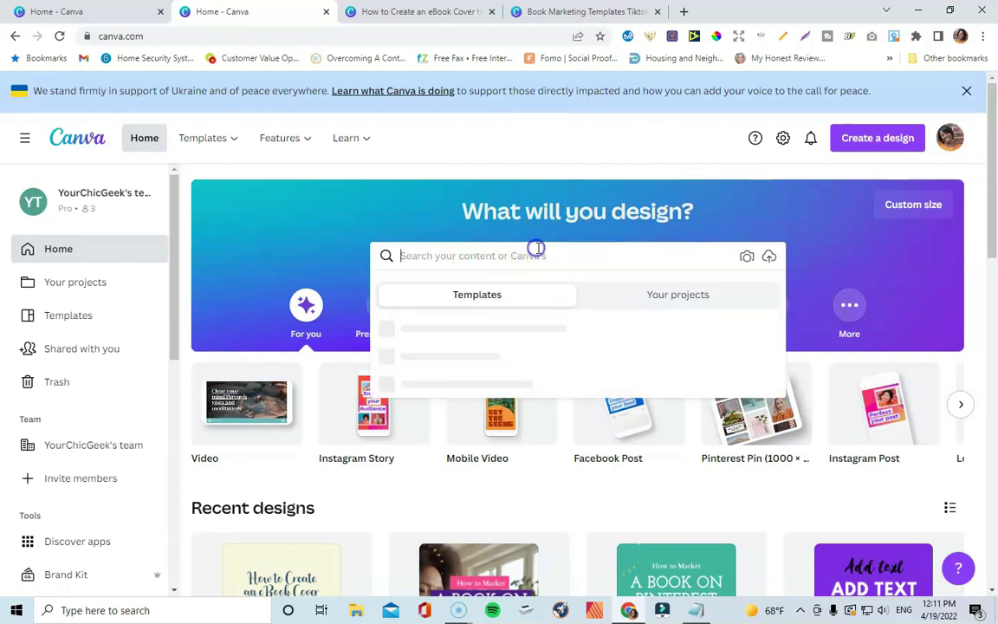
type("tiktok")
key("Return")
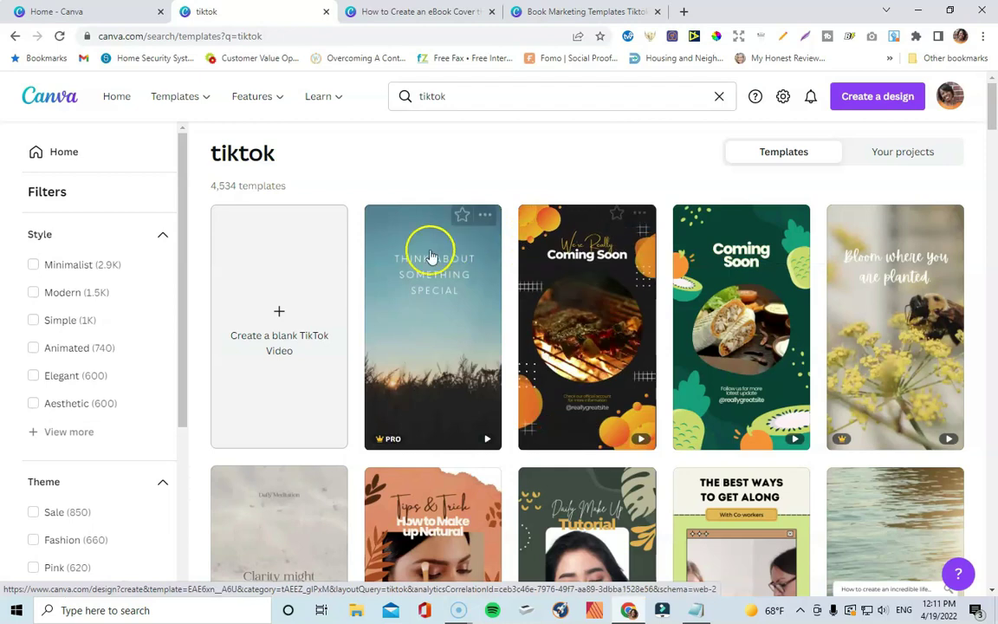
scroll(693, 336, "down", 6)
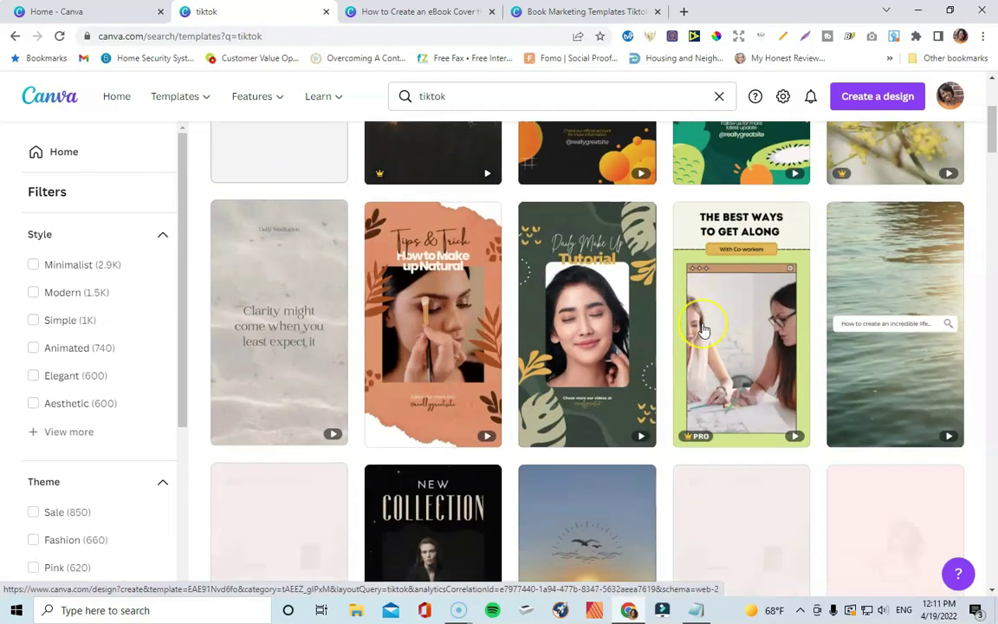
scroll(703, 330, "down", 6)
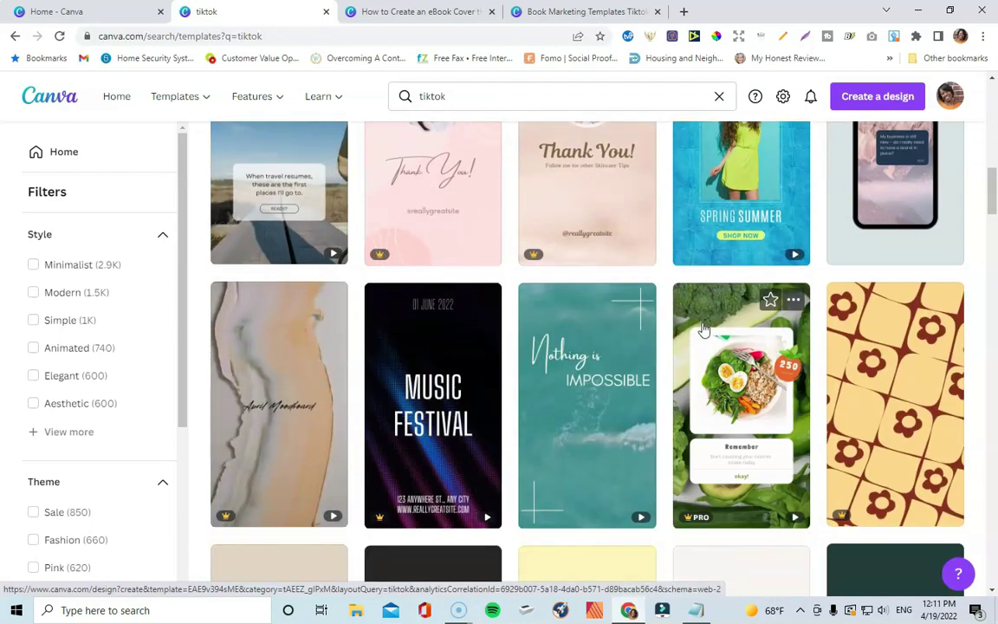
scroll(703, 330, "down", 5)
scroll(704, 330, "up", 7)
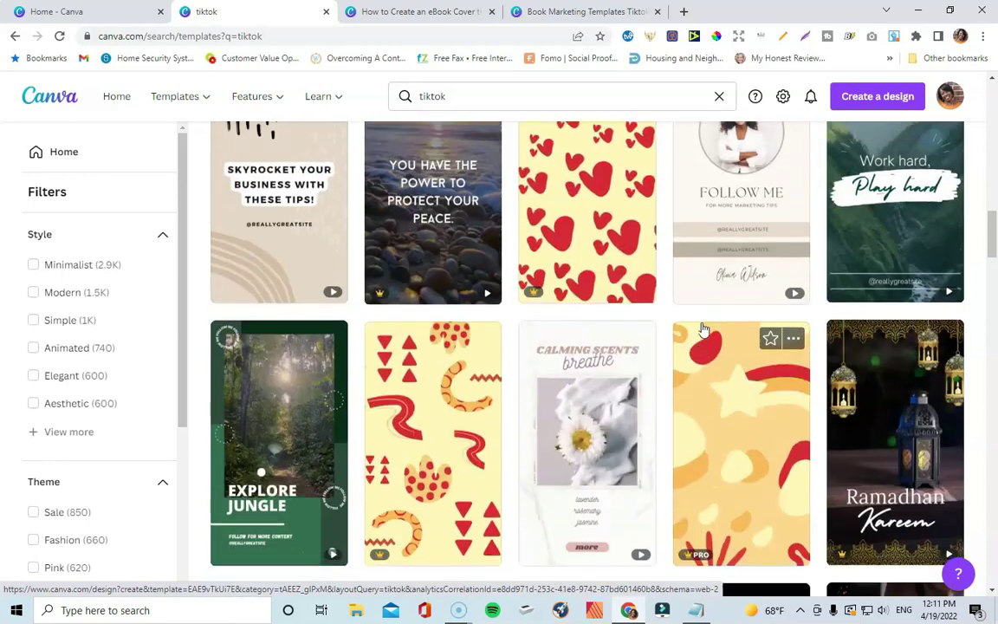
scroll(704, 330, "up", 10)
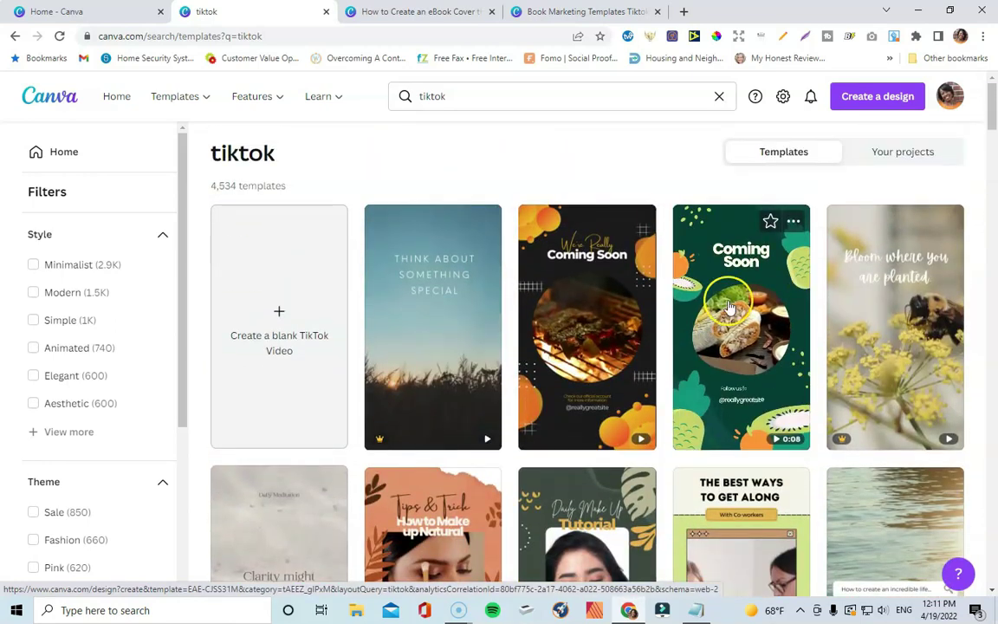
mouse_move(638, 227)
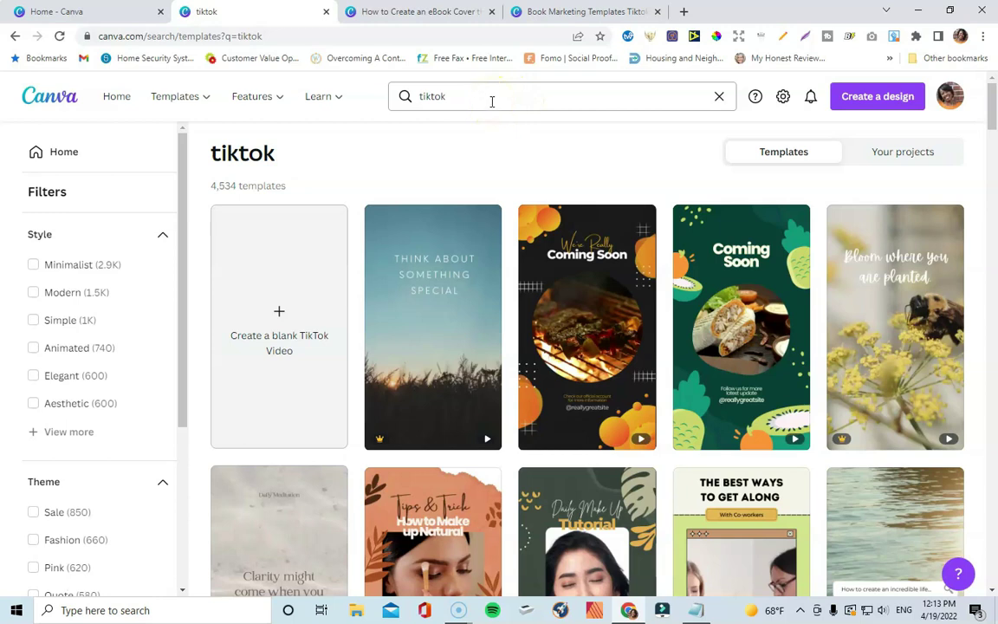
- Refine the template search to "tiktok tips" and browse through the matching designs
left_click(506, 96)
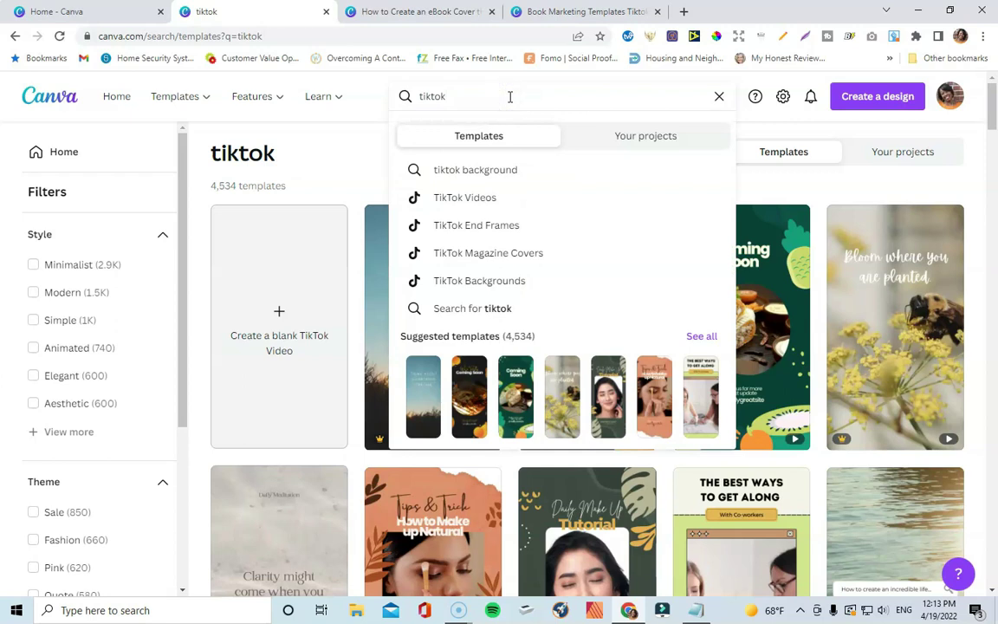
type("tips")
key("Return")
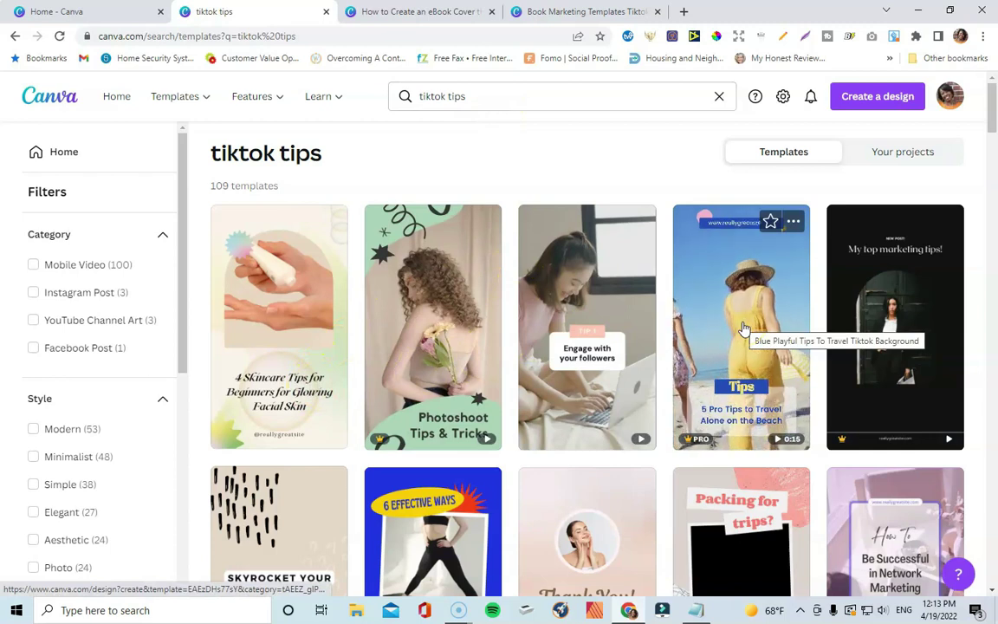
scroll(339, 362, "down", 1)
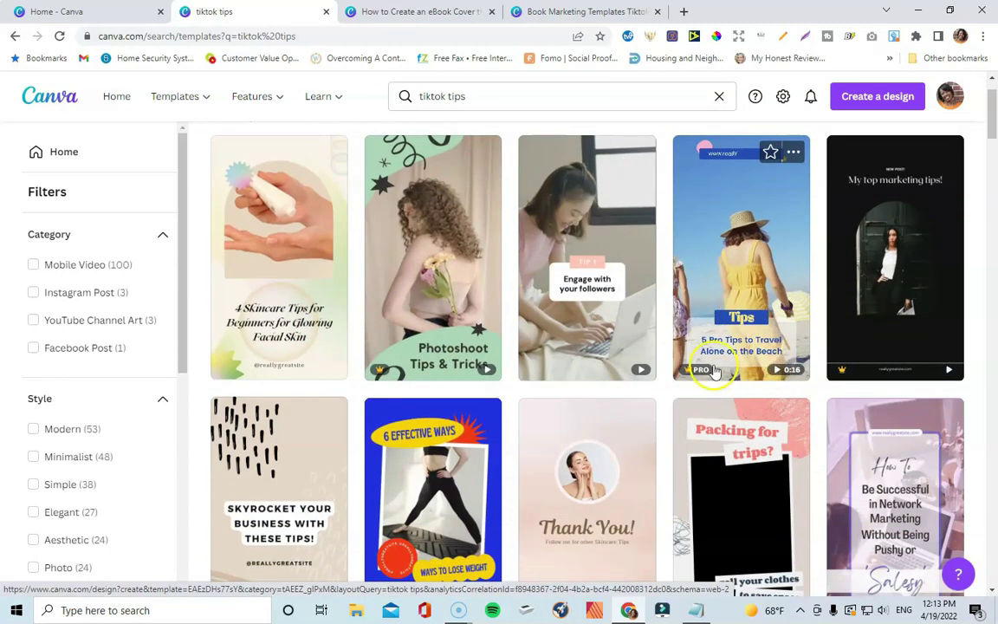
scroll(278, 445, "down", 6)
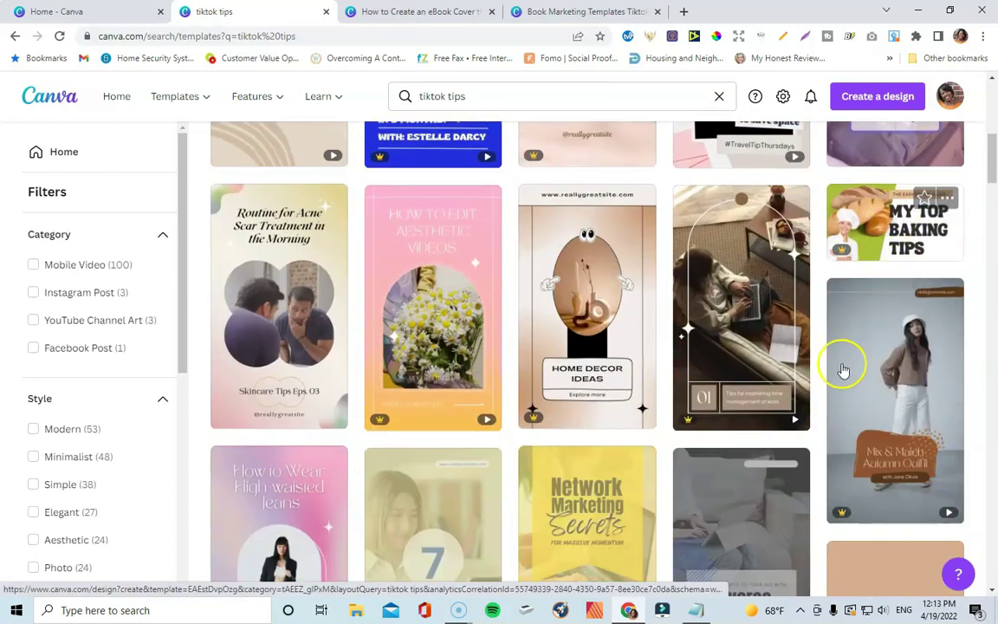
scroll(303, 446, "down", 1)
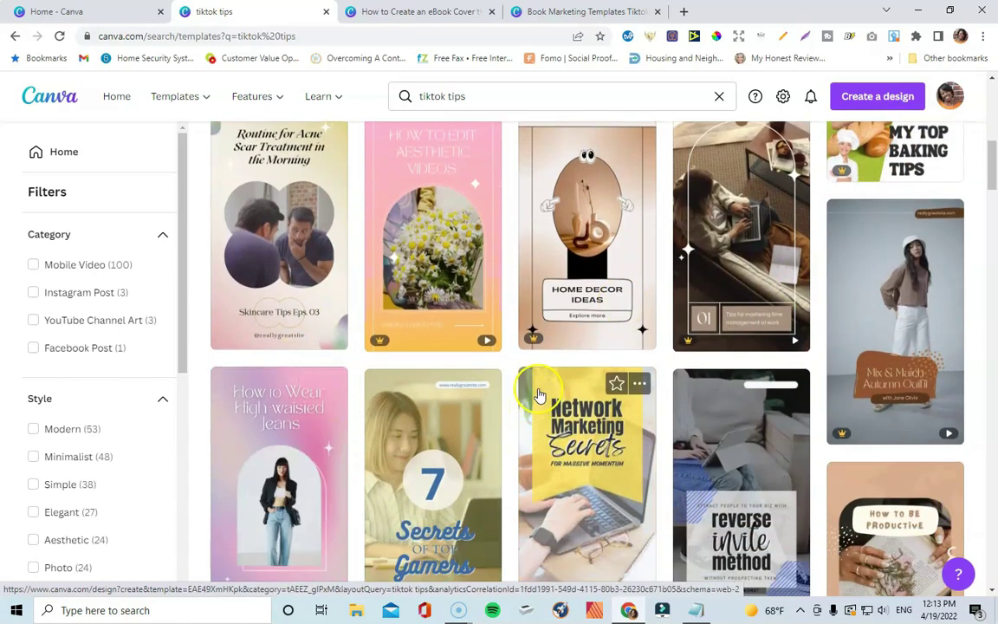
scroll(541, 390, "down", 3)
scroll(541, 390, "up", 3)
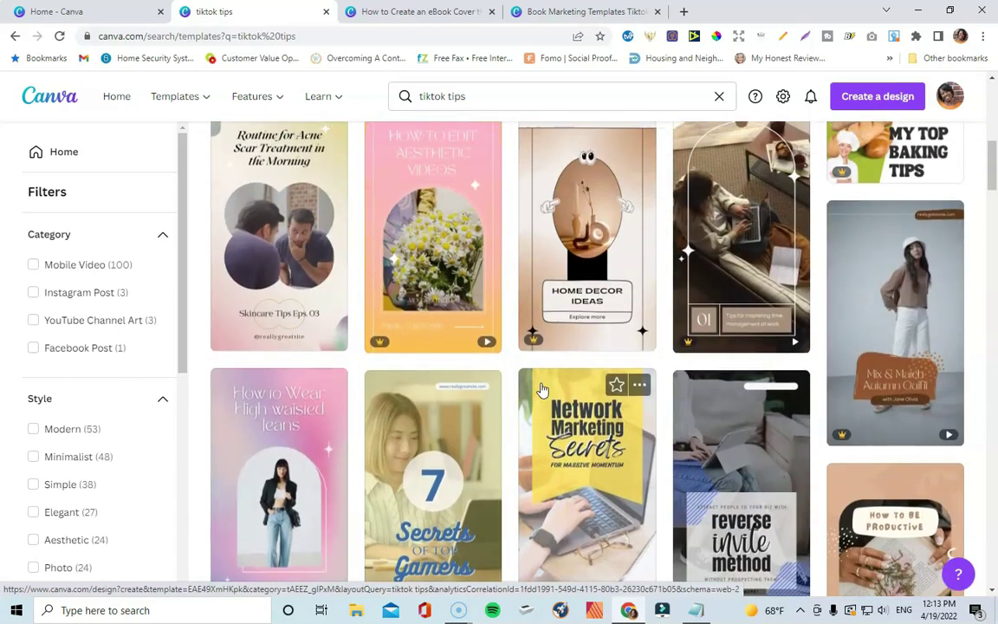
scroll(540, 390, "up", 5)
scroll(540, 389, "up", 2)
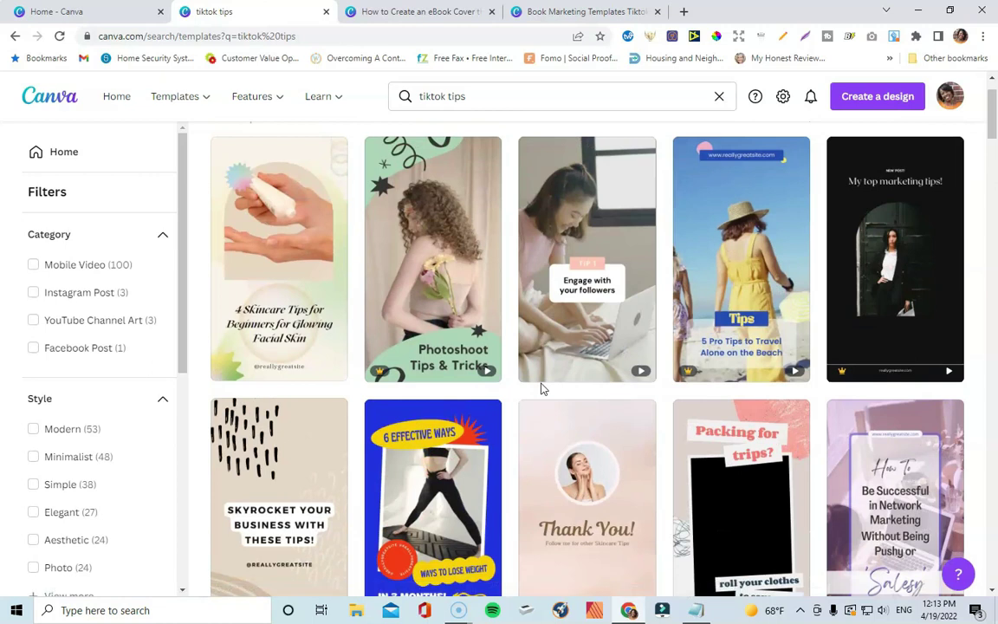
- Open the Pink and White Textboxes Tiktok Background template and title the design "Tiktok Promo Template Example"
mouse_move(525, 379)
mouse_move(726, 251)
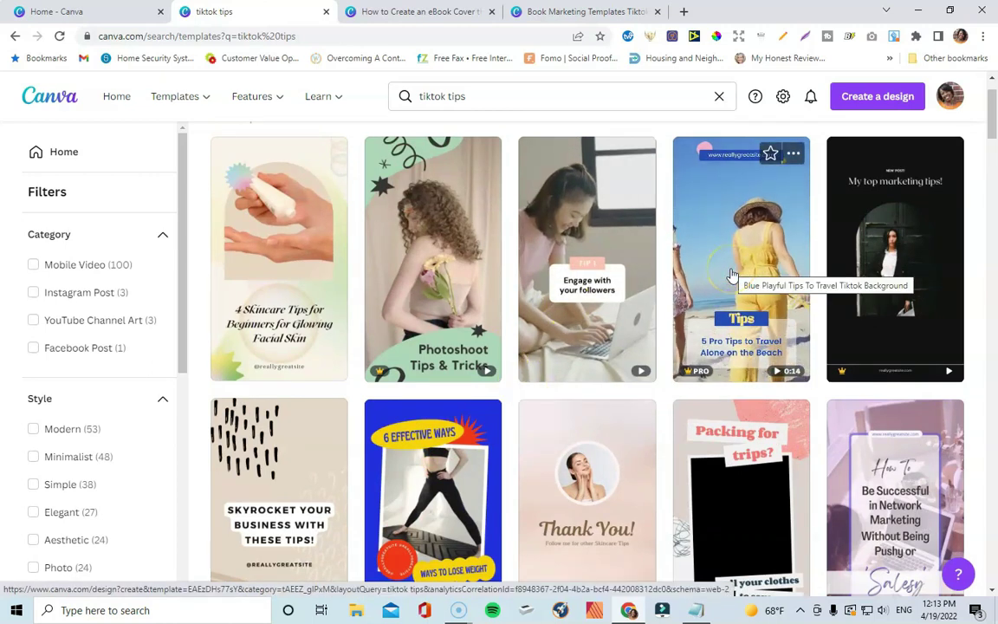
mouse_move(619, 200)
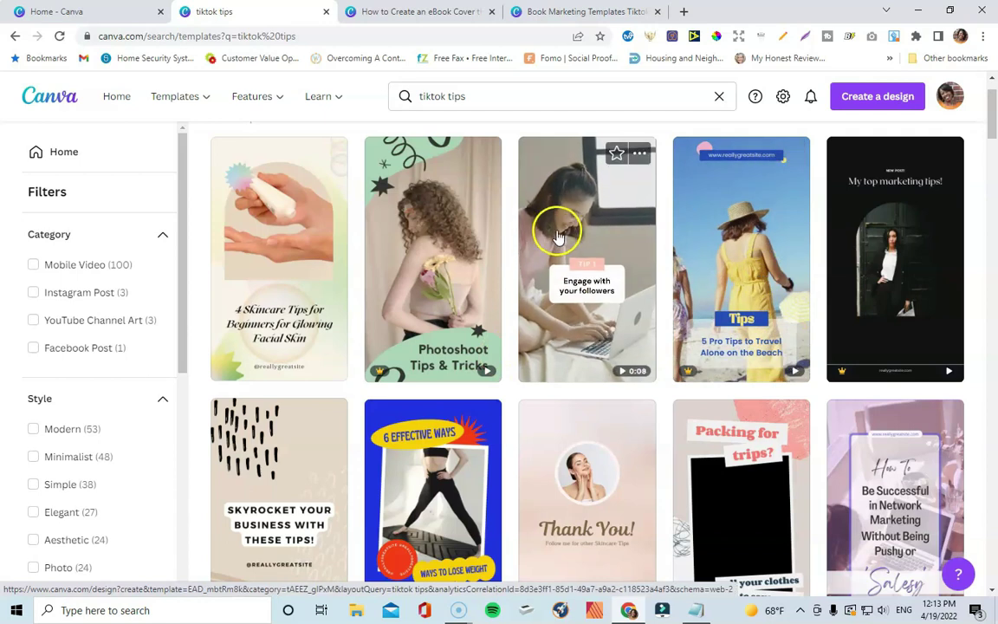
mouse_move(757, 250)
mouse_move(565, 205)
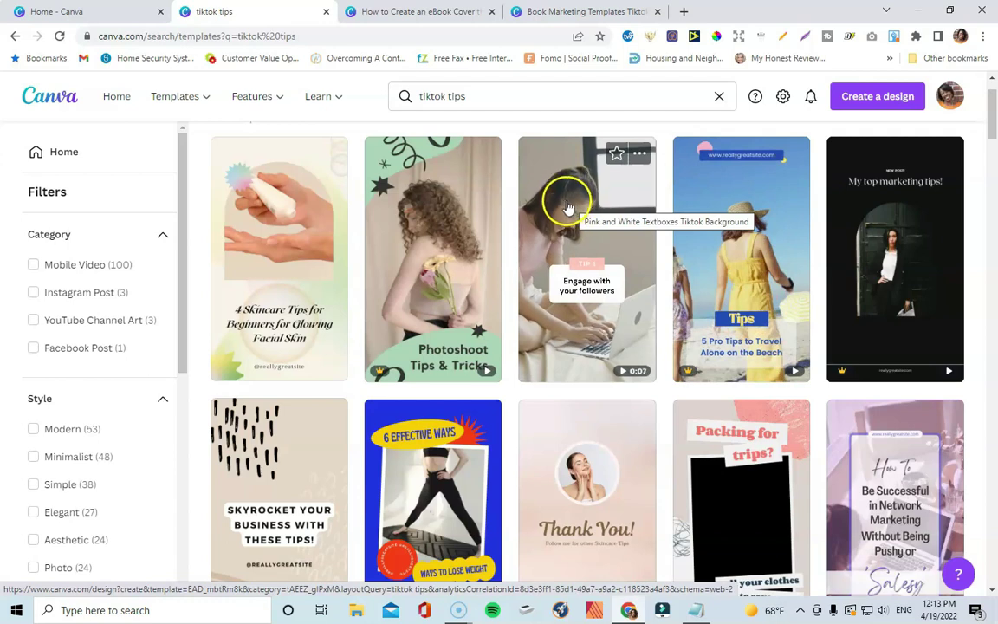
left_click(568, 206)
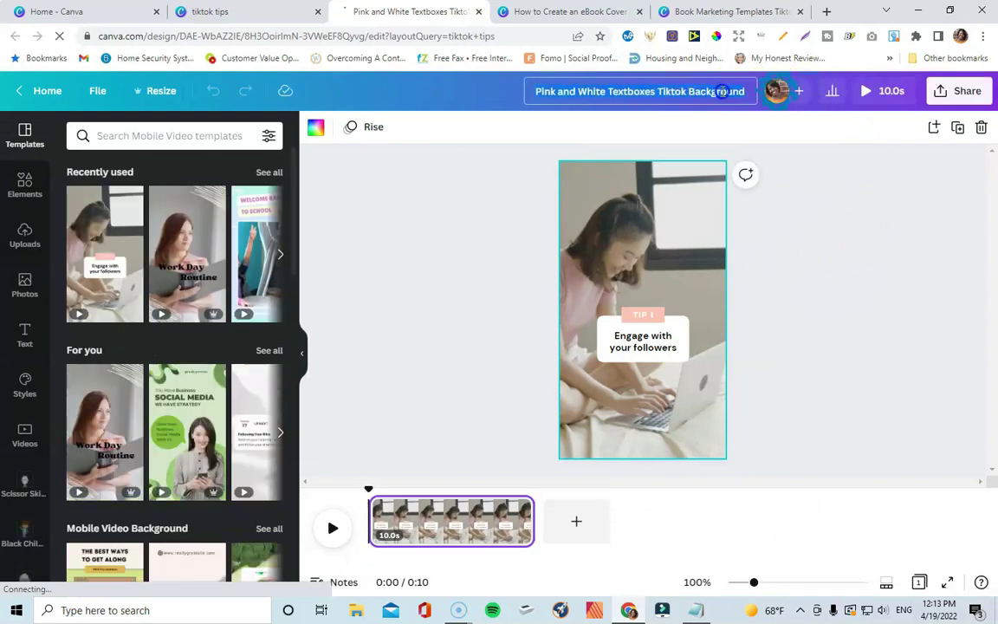
left_click(719, 91)
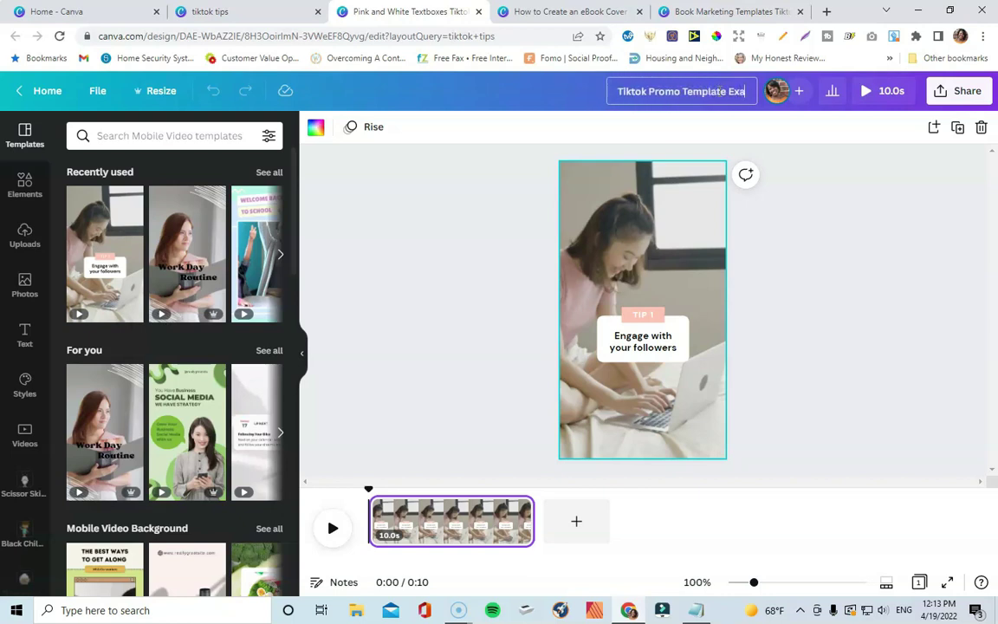
left_click(767, 321)
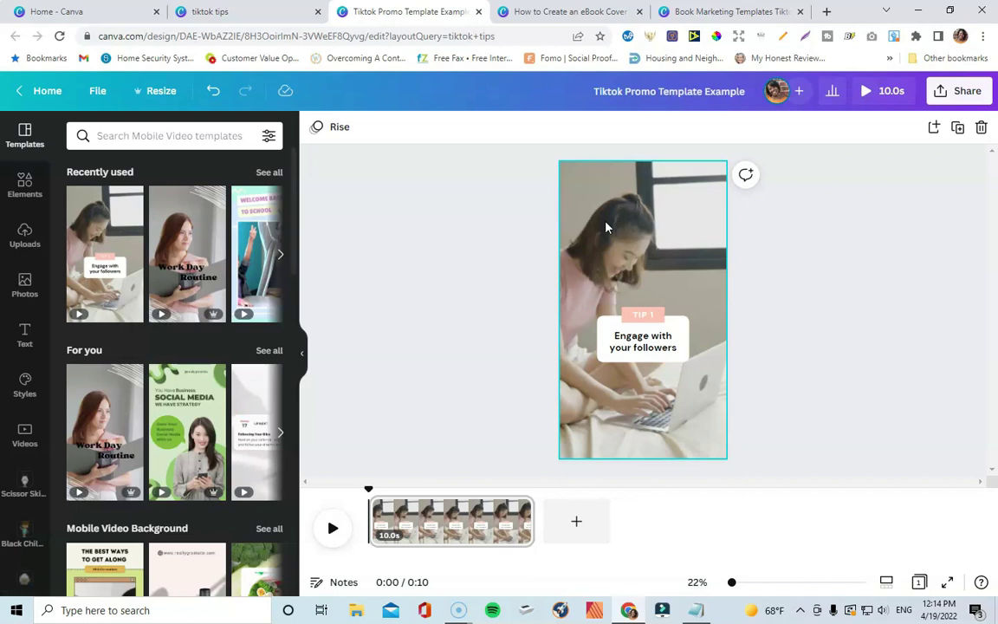
- Add a new page before the tip page and apply the recently used "Work Day Routine" template to it
left_click(577, 524)
left_click_drag(586, 519, 429, 520)
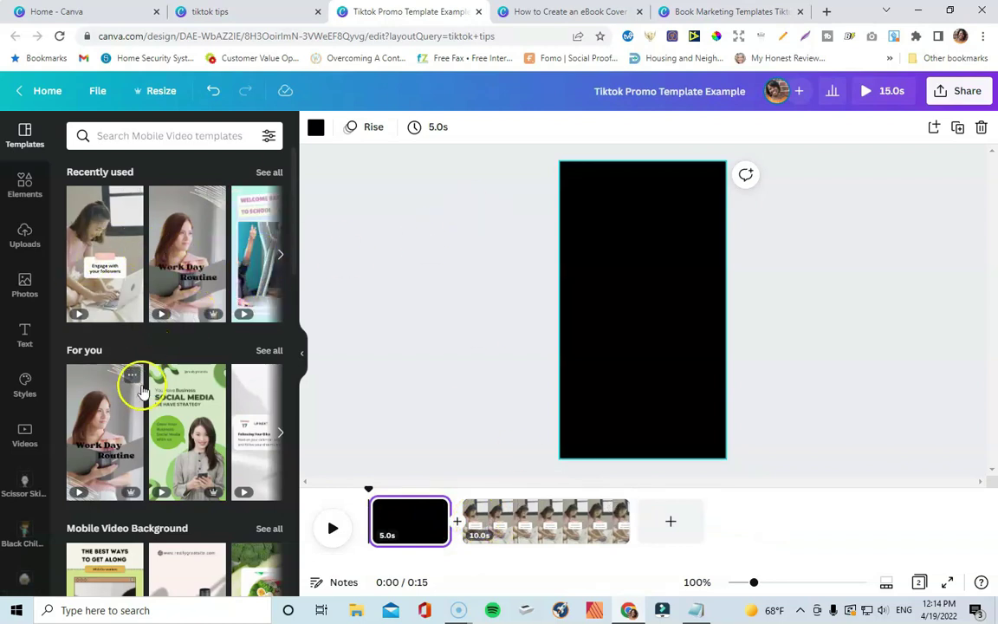
scroll(144, 374, "down", 3)
scroll(251, 342, "down", 3)
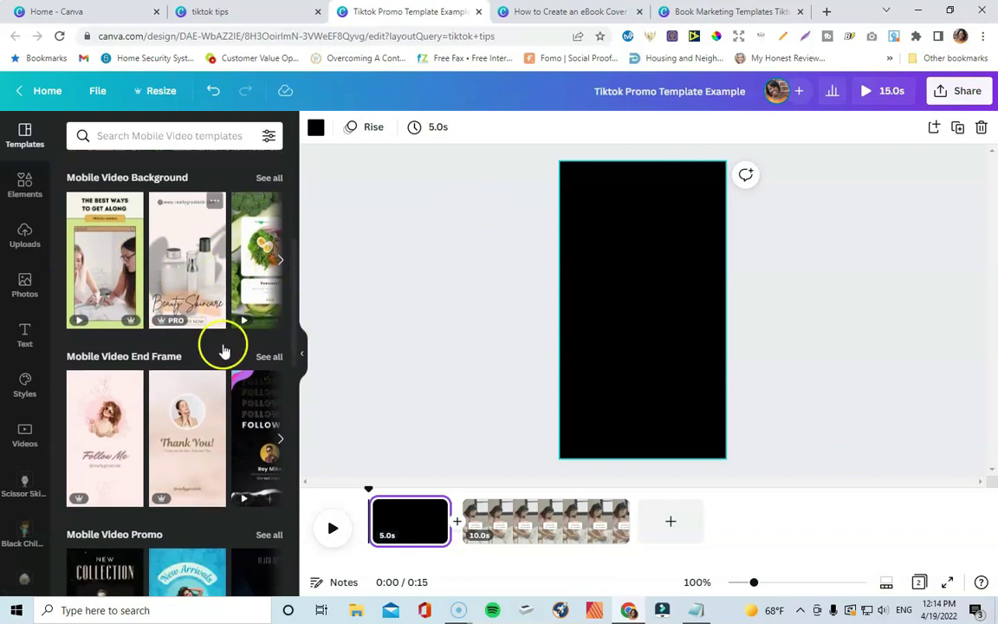
scroll(225, 330, "down", 2)
scroll(173, 364, "down", 5)
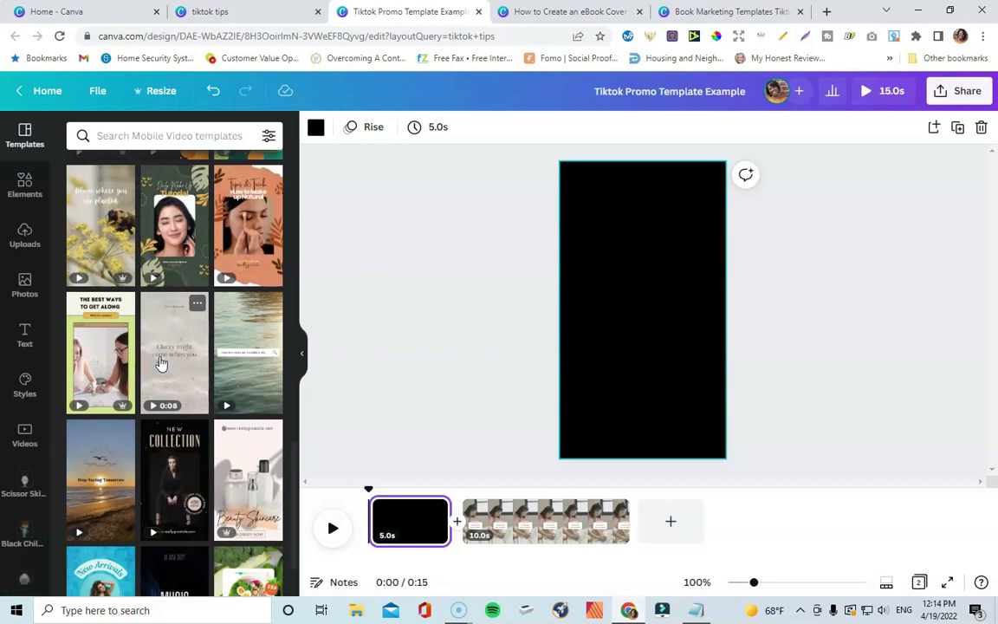
scroll(161, 364, "up", 10)
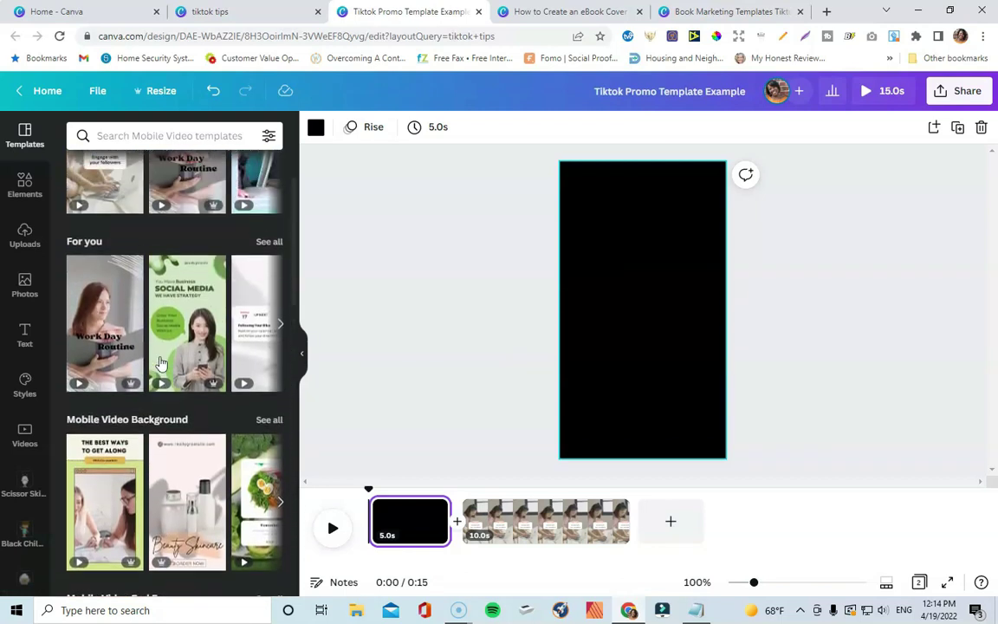
scroll(161, 364, "up", 2)
mouse_move(187, 241)
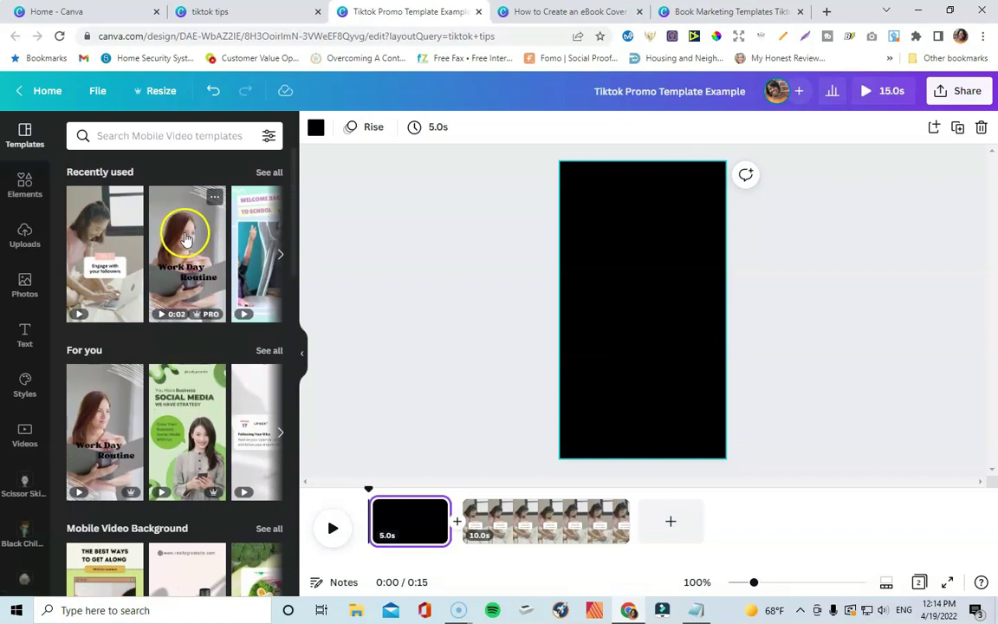
left_click(184, 238)
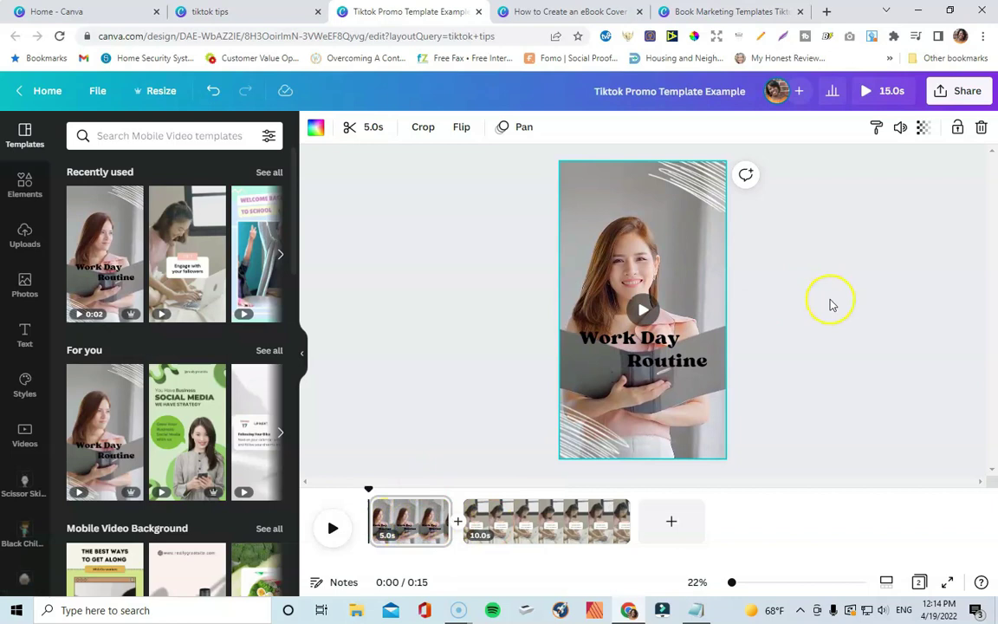
- Reposition the "Work Day" and "Routine" texts so they stack centred, one directly under the other, on the first page
left_click_drag(661, 359, 635, 318)
left_click(637, 316)
left_click(799, 316)
left_click_drag(646, 356, 667, 362)
left_click(771, 363)
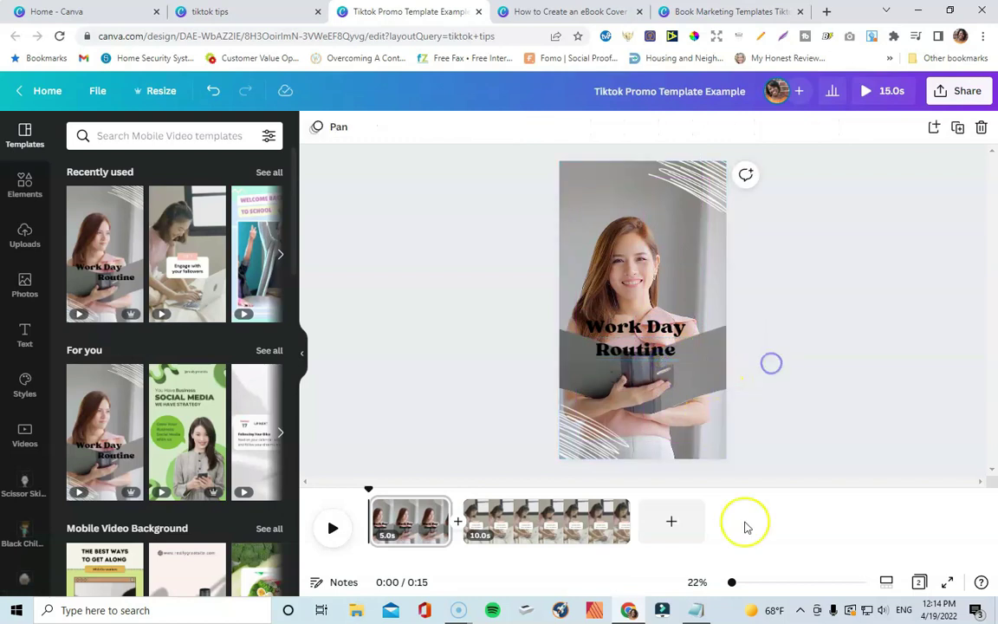
- Switch to the Notepad notes and delete the two lines about downloading the cover and interior pages
left_click(696, 610)
triple_click(524, 293)
left_click_drag(524, 293, 416, 277)
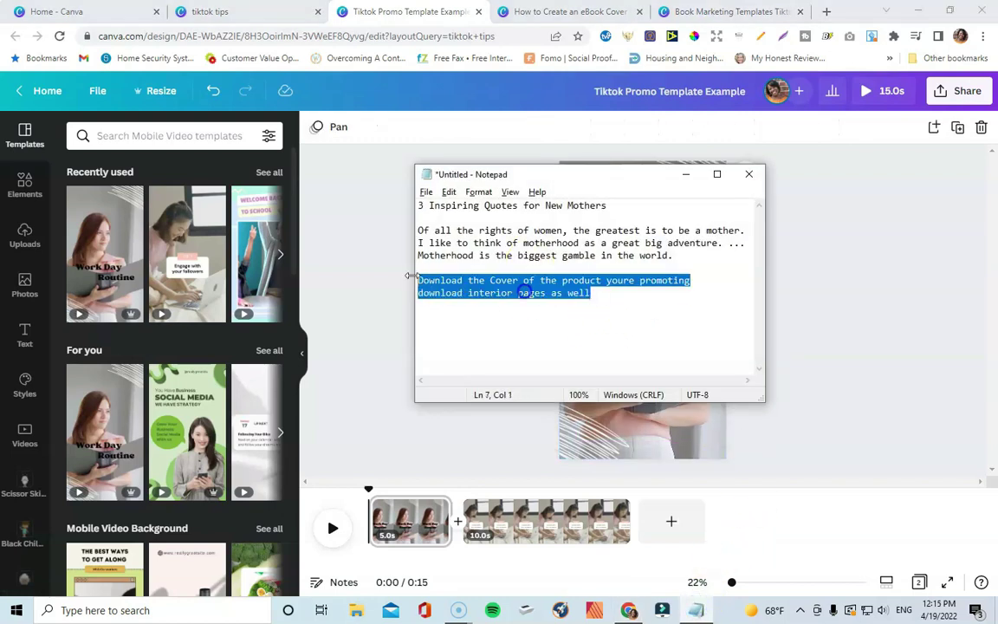
key("BackSpace")
- Copy the heading "3 Inspiring Quotes for New Mothers" from the notes and minimize Notepad to return to the design
left_click_drag(630, 207, 476, 205)
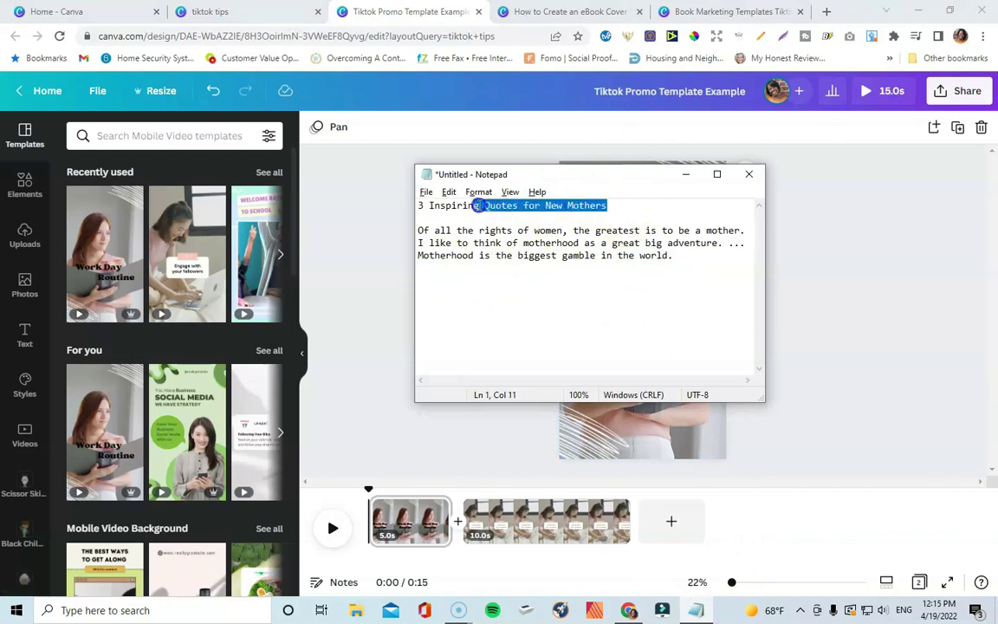
right_click(485, 209)
left_click(499, 254)
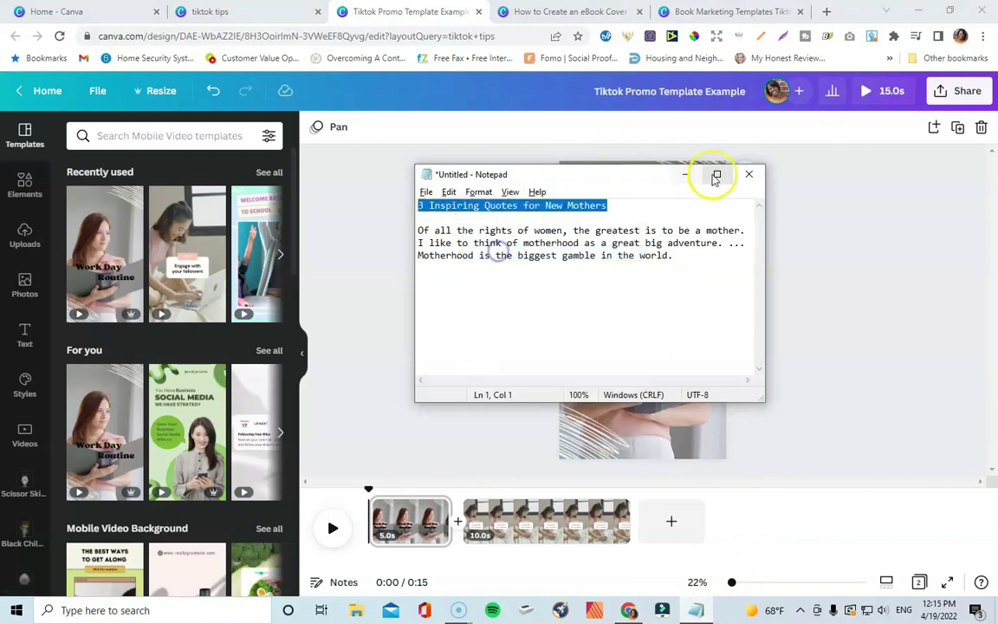
left_click(687, 175)
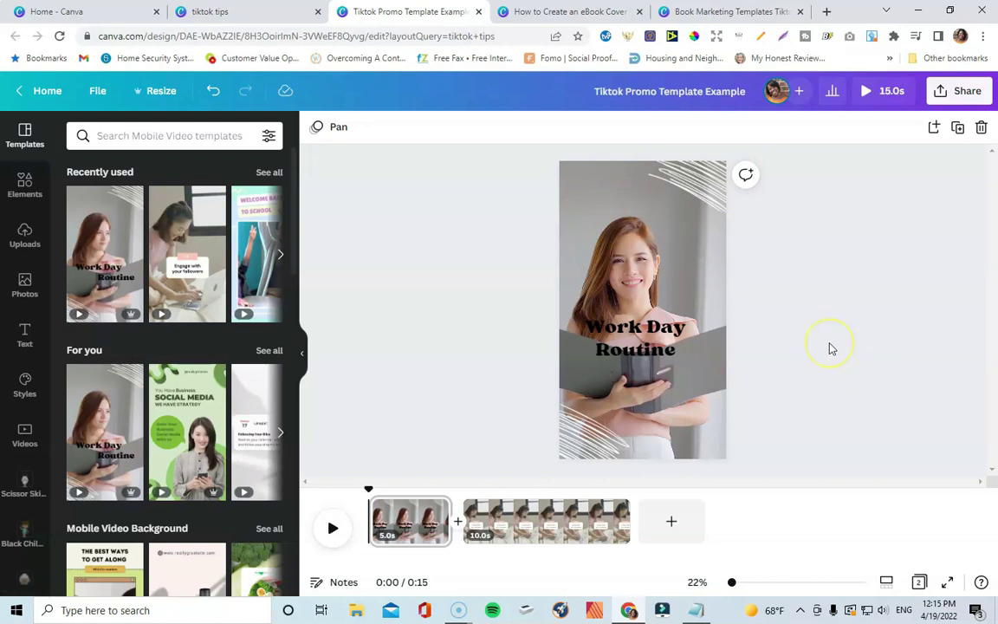
- Move the "Work Day" text slightly up on the first page and replace its wording with "3 Inspiring"
double_click(635, 327)
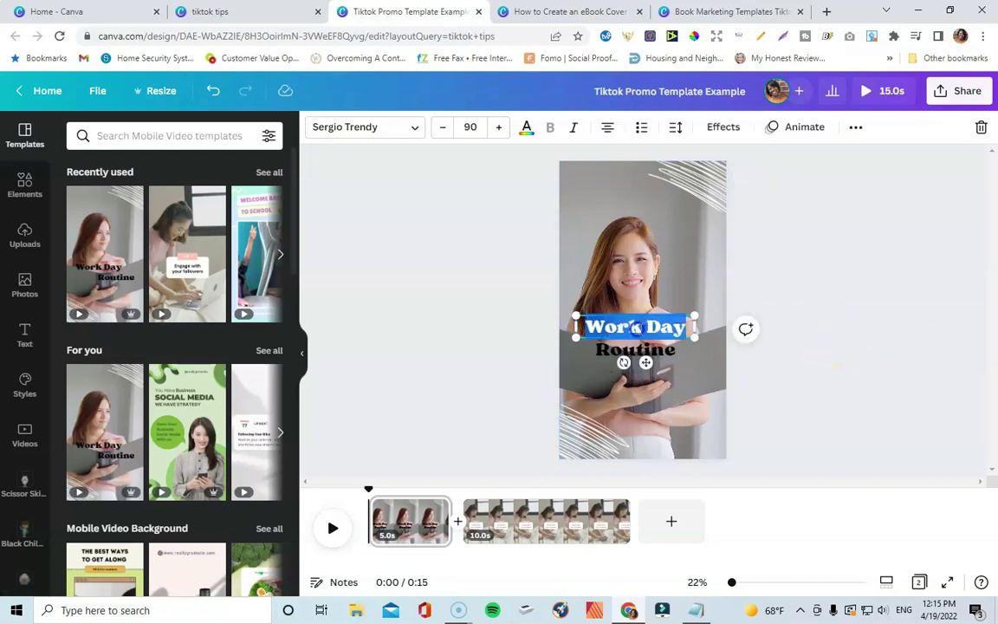
left_click(849, 285)
left_click_drag(667, 327, 664, 316)
left_click(657, 315)
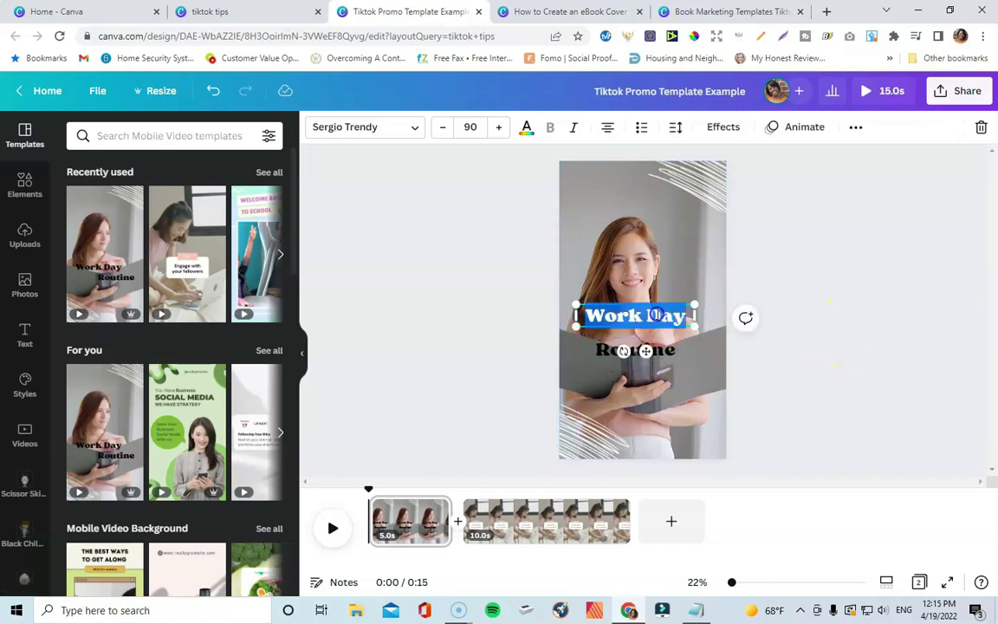
type("3 Inspiring")
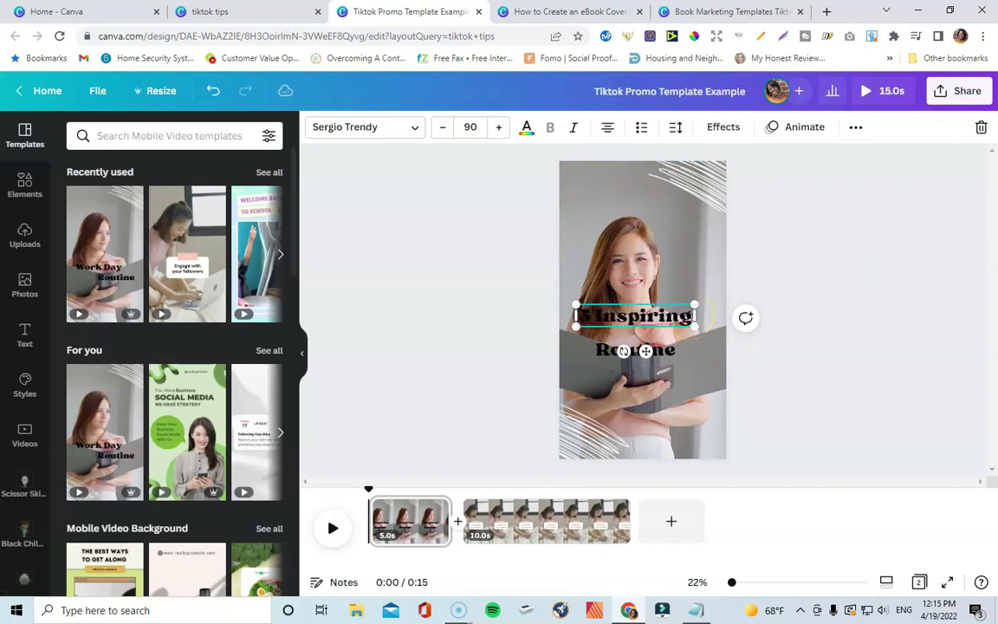
- Replace the "Routine" text with the copied heading "3 Inspiring Quotes for New Mothers"
left_click(637, 349)
double_click(637, 350)
key("ctrl+v")
left_click(779, 341)
- Delete the separate "3 Inspiring" text and move the full heading up into its place
left_click(623, 317)
left_click(980, 130)
left_click_drag(643, 390, 652, 359)
left_click(768, 382)
- Try Josefin Sans Regular and Kollektif on the heading, browse other fonts, and return it to Sergio Trendy
left_click(680, 388)
left_click_drag(693, 388, 582, 314)
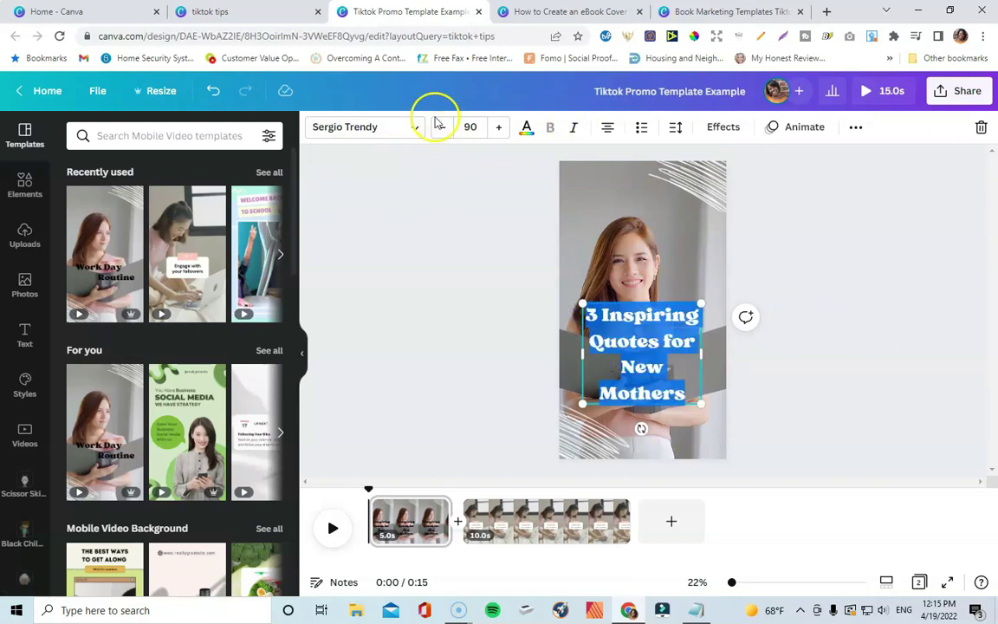
left_click(409, 128)
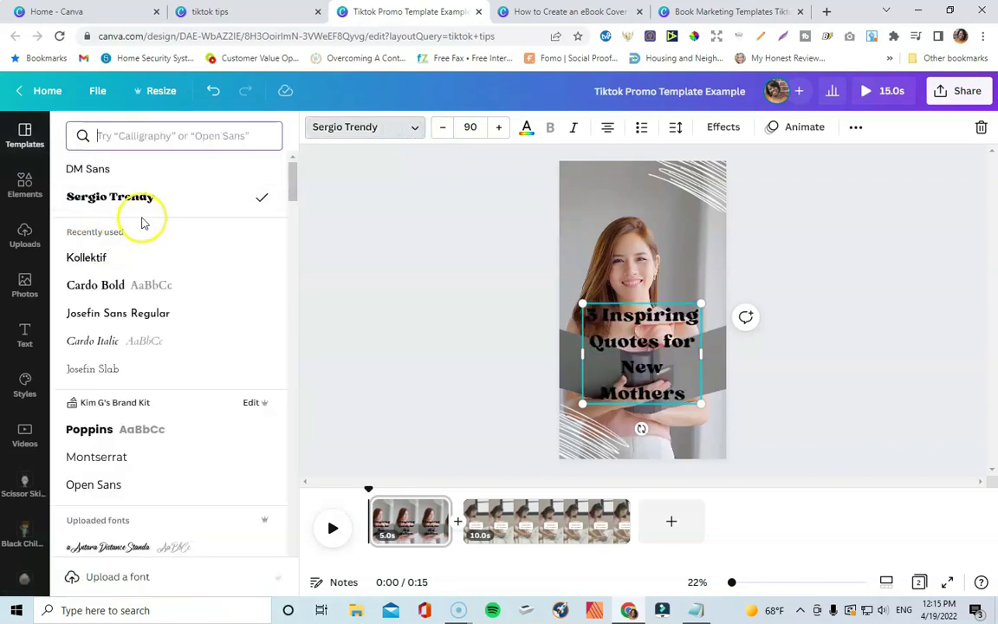
left_click(134, 314)
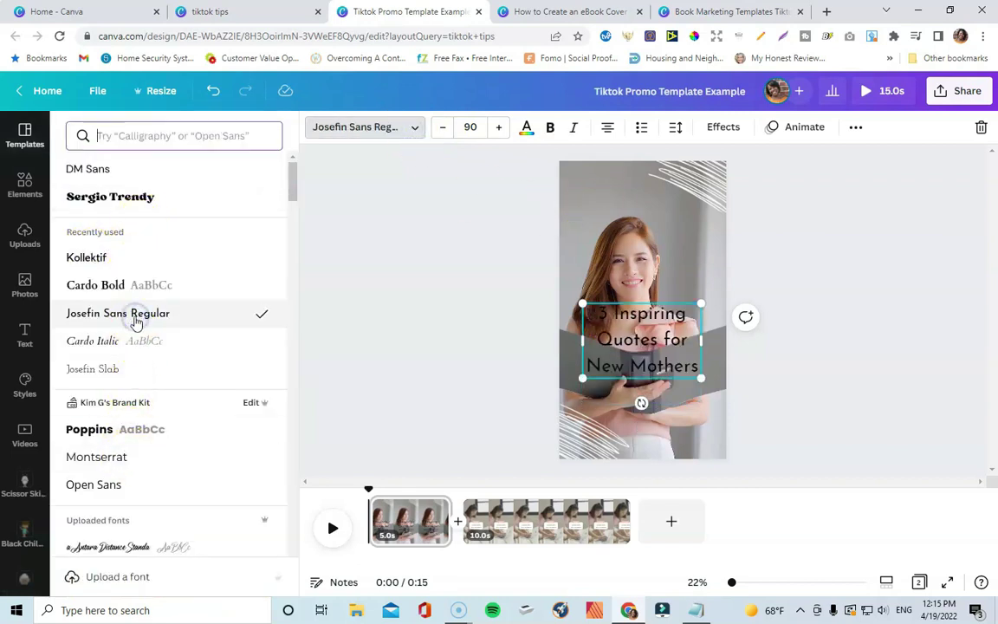
left_click(108, 261)
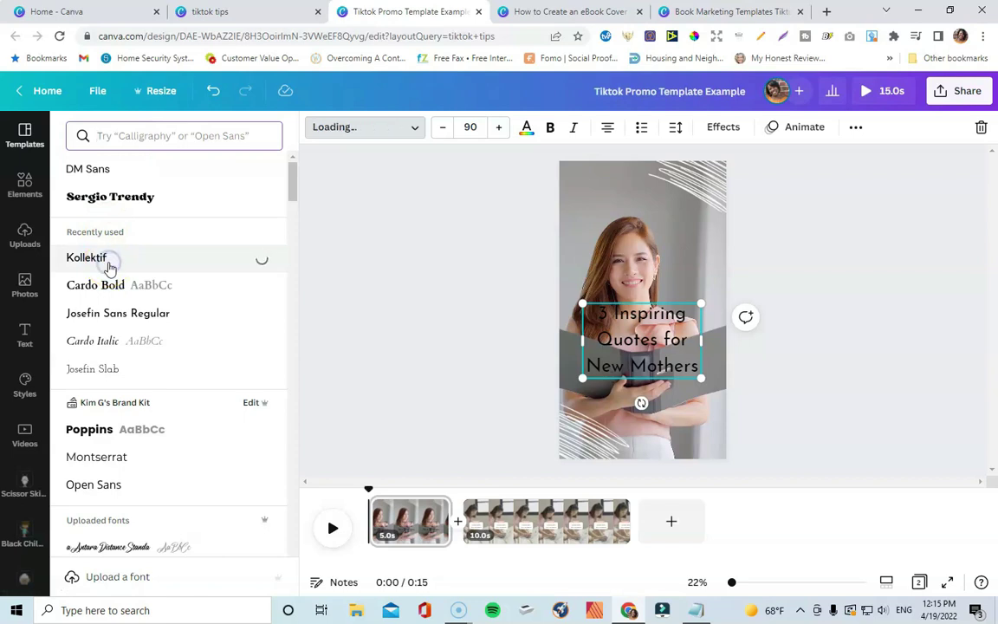
scroll(147, 372, "down", 5)
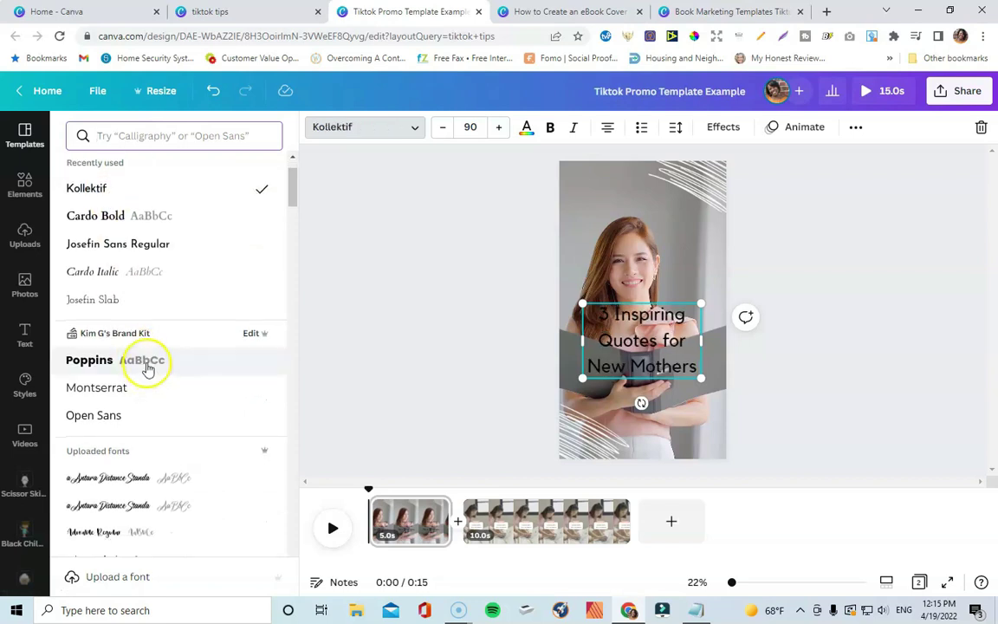
scroll(149, 369, "down", 8)
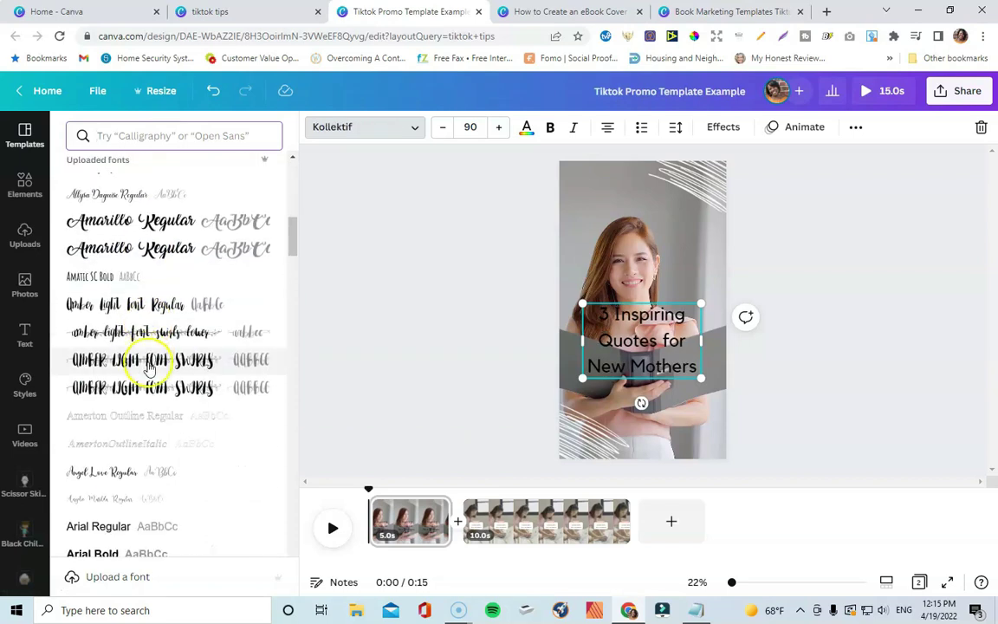
left_click_drag(295, 290, 298, 145)
left_click(100, 197)
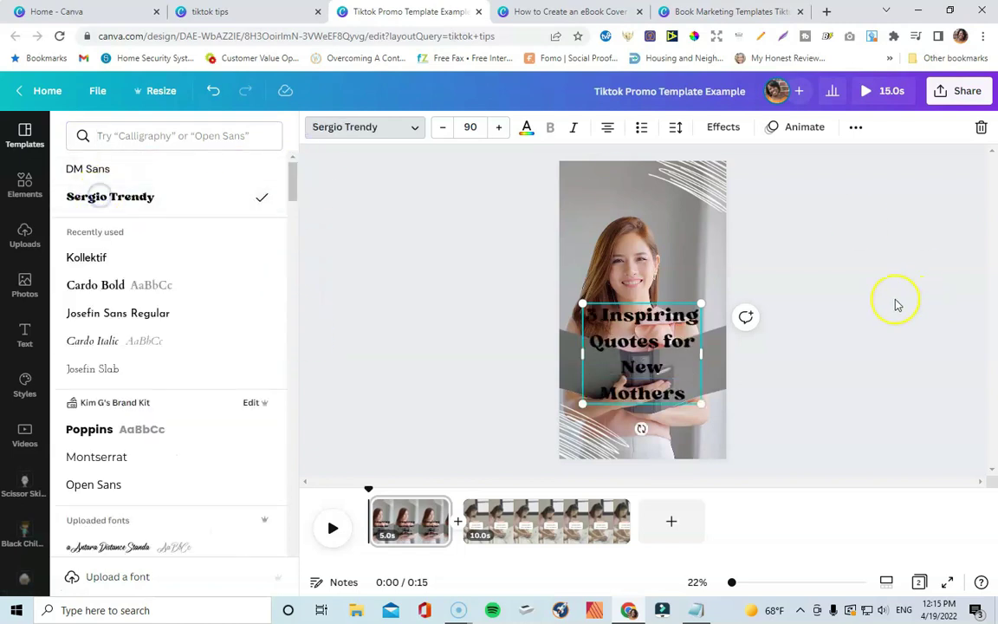
left_click(864, 283)
left_click(663, 364)
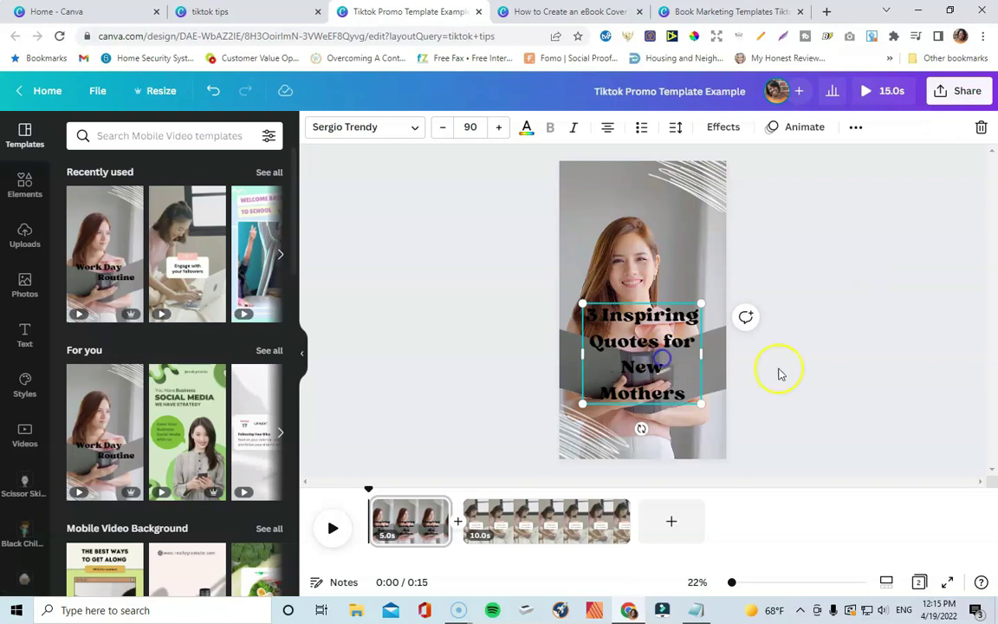
left_click(809, 347)
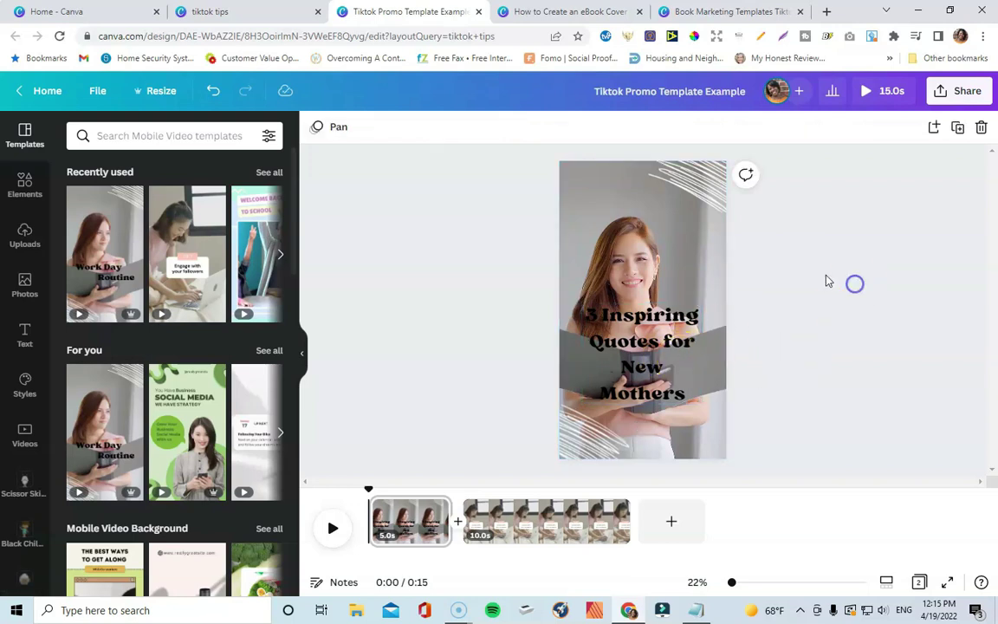
left_click(656, 283)
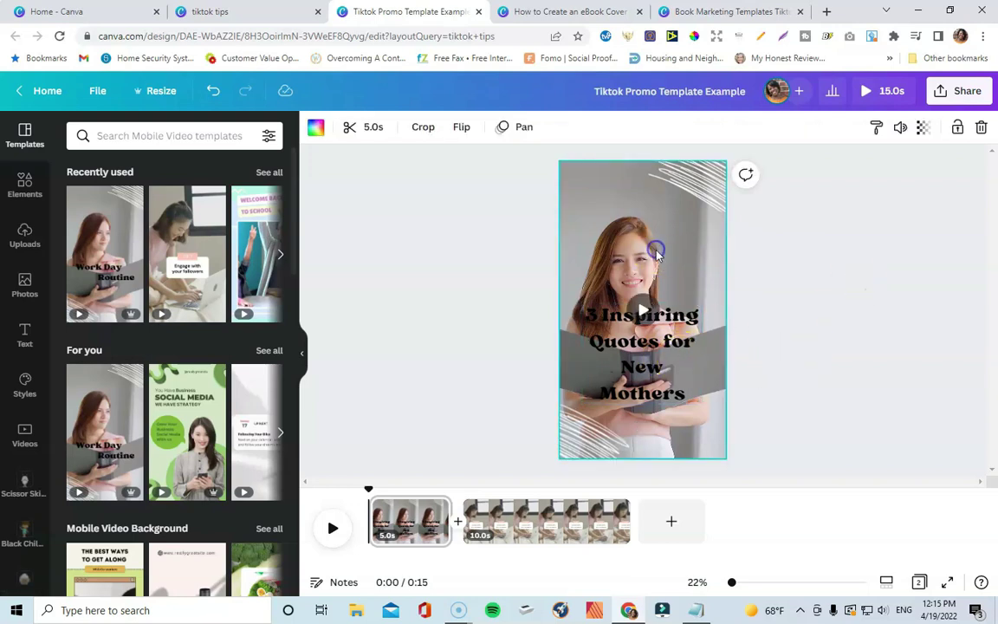
left_click(790, 308)
left_click(657, 358)
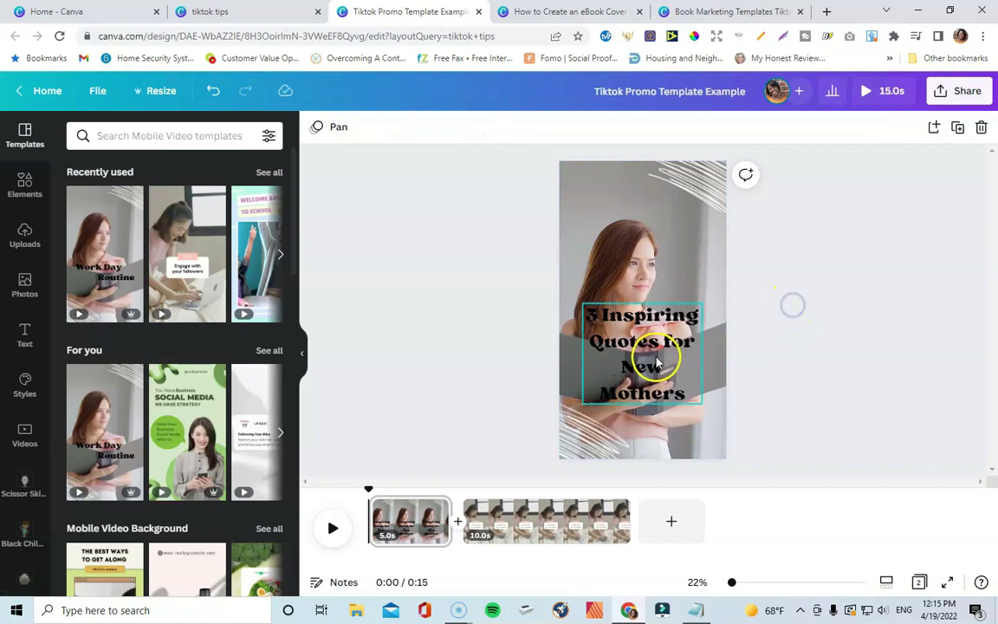
left_click(860, 292)
- Recolour the upper scribble graphic with the yellow from "Color Scheme #2 for Graphics", after trying its pink
left_click(697, 173)
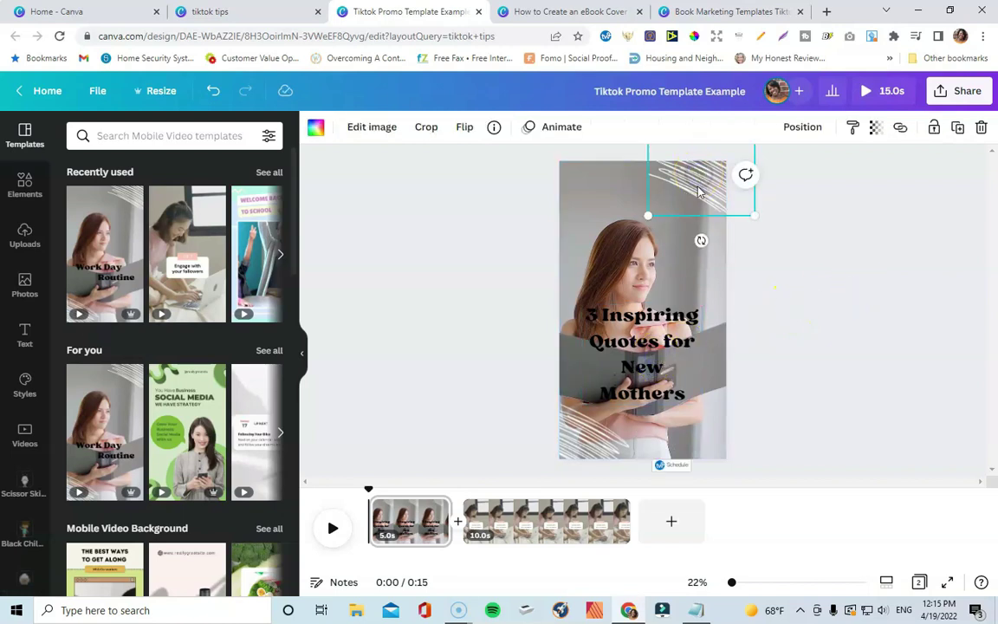
left_click(316, 129)
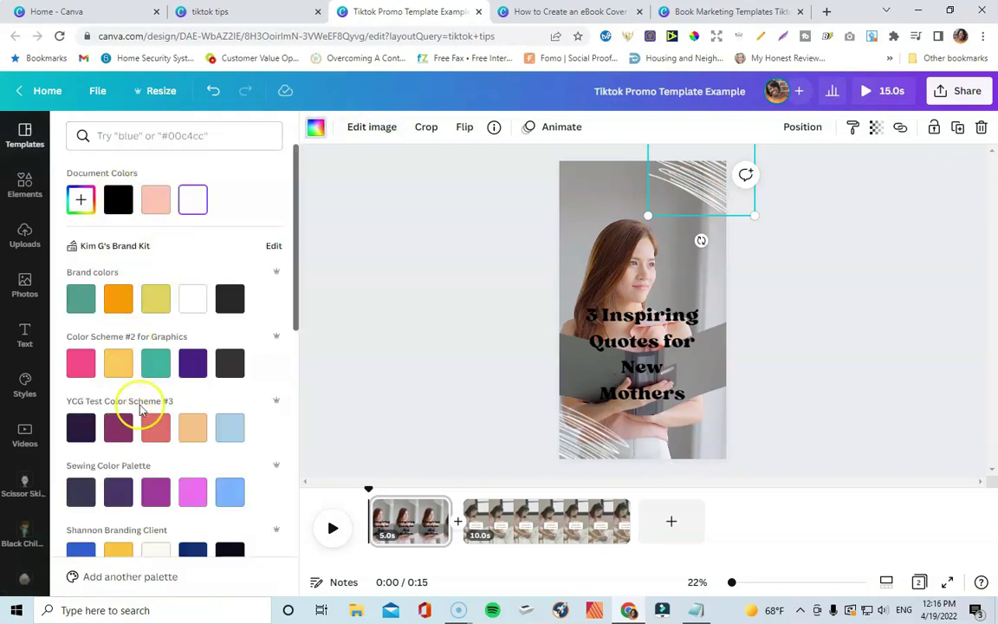
left_click(80, 363)
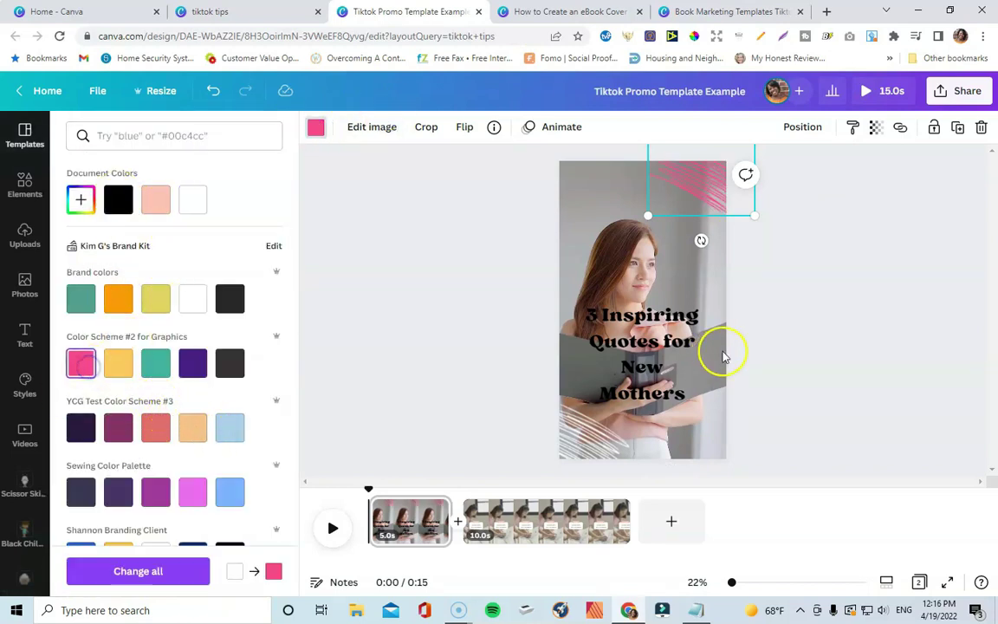
left_click(119, 363)
left_click(770, 289)
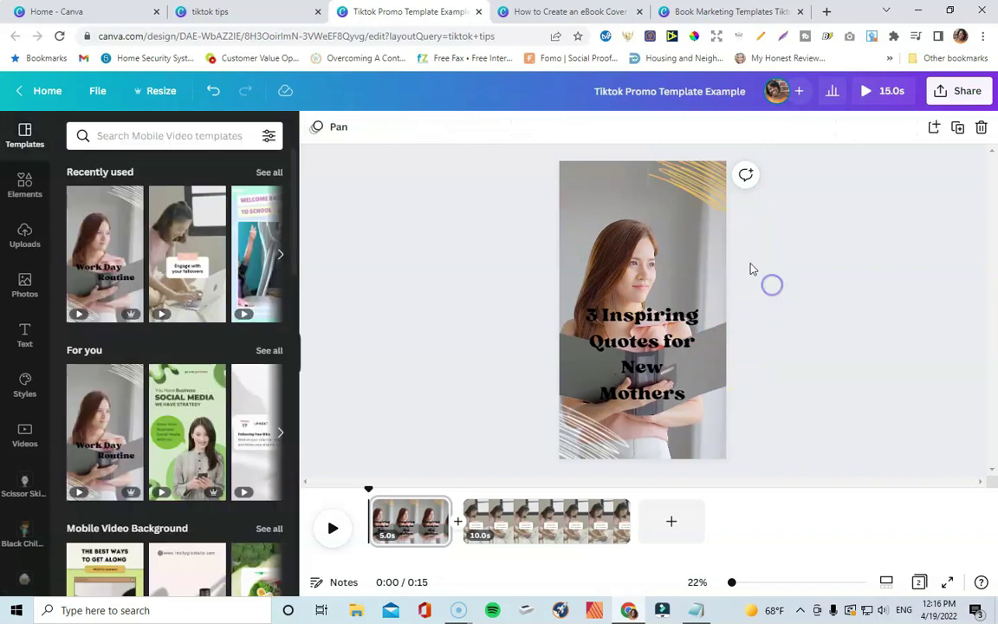
- Select the background video of the woman on the first page
left_click(572, 189)
left_click(574, 199)
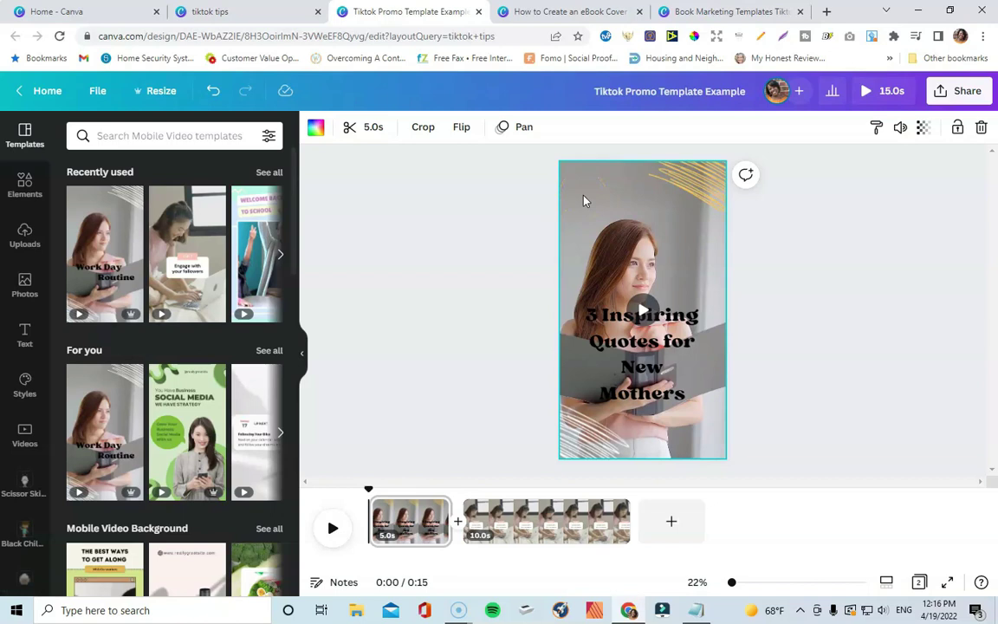
left_click(612, 189)
left_click(129, 143)
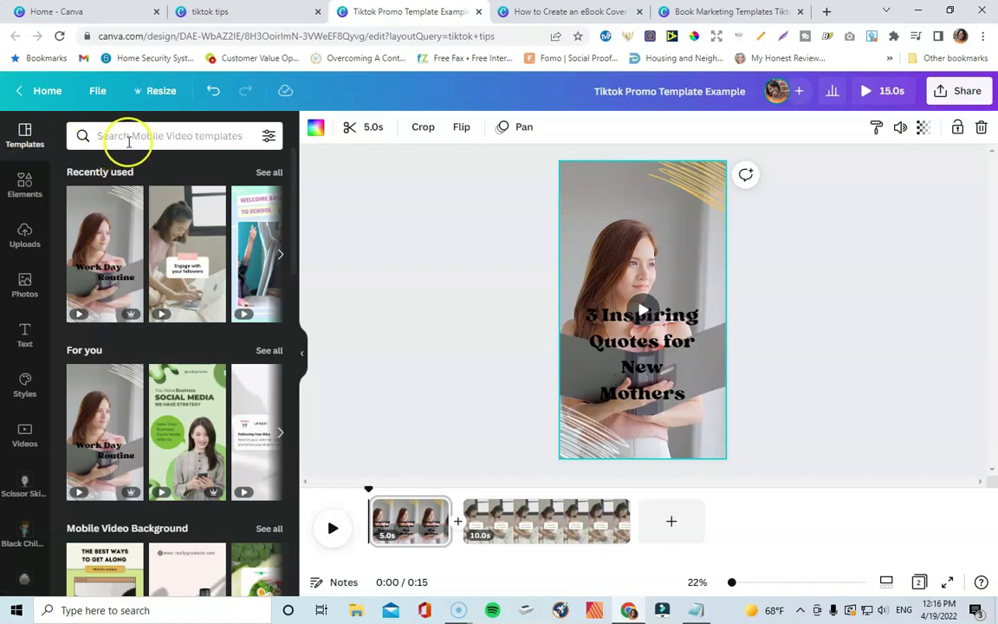
- Search the elements for "baby video" instead of "new mom video" and limit the results to videos
left_click(26, 186)
left_click(131, 136)
type("mon")
key("BackSpace")
key("BackSpace")
key("BackSpace")
type("new mom video")
triple_click(134, 135)
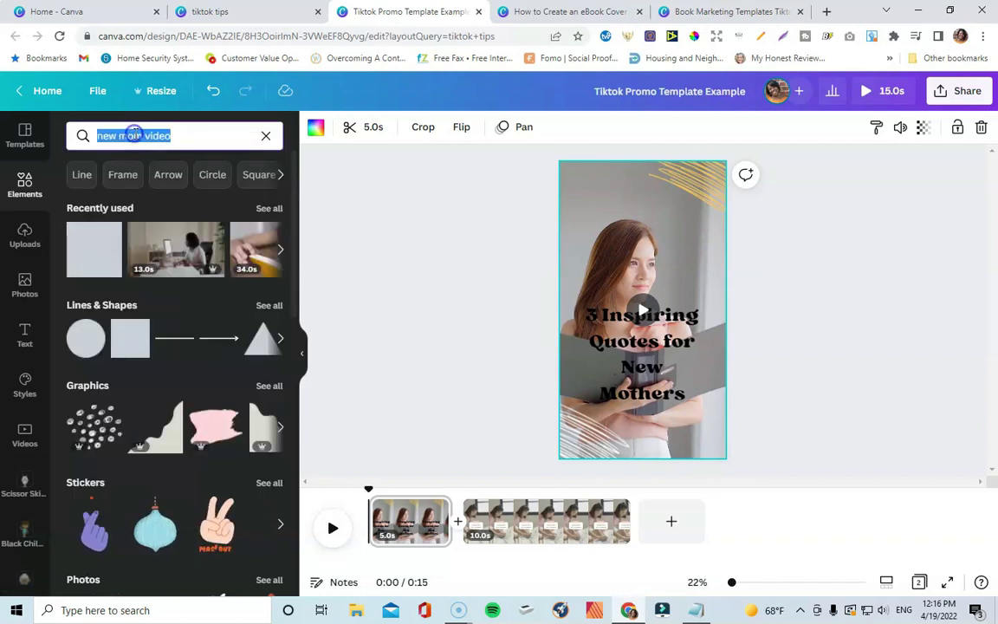
type("baby video")
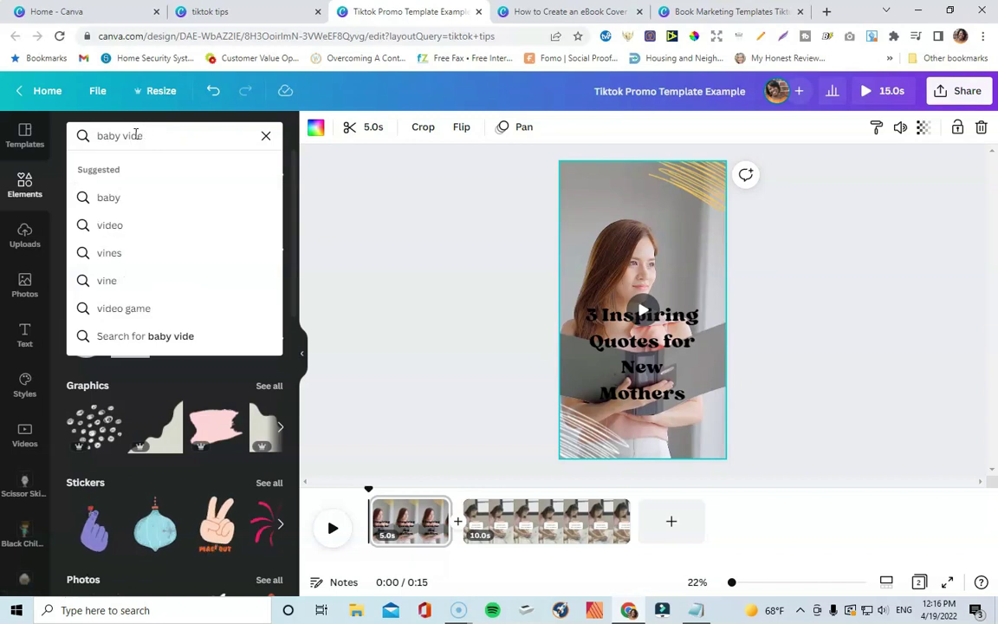
key("Return")
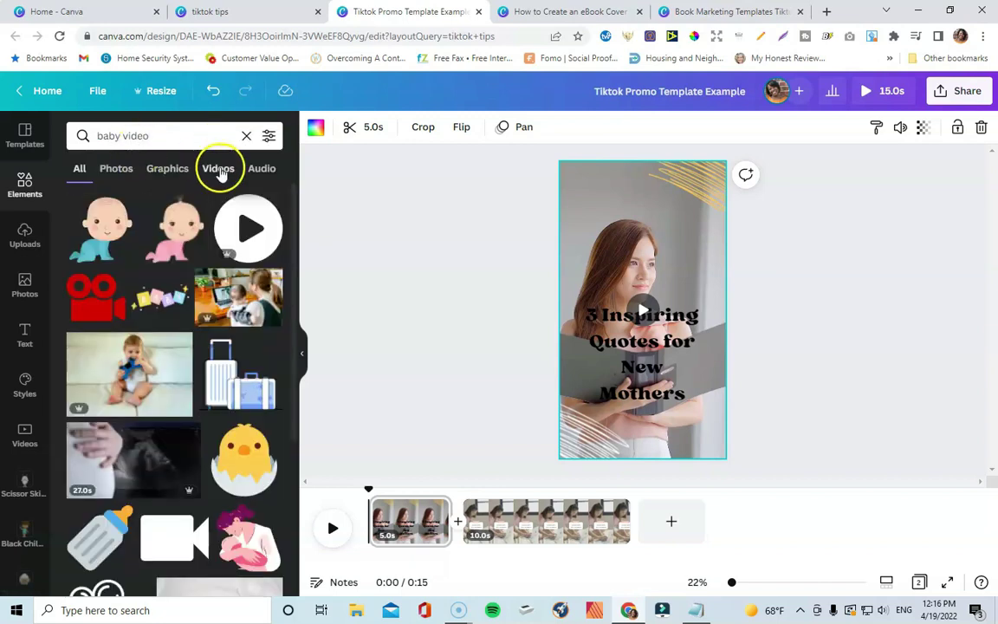
left_click(219, 169)
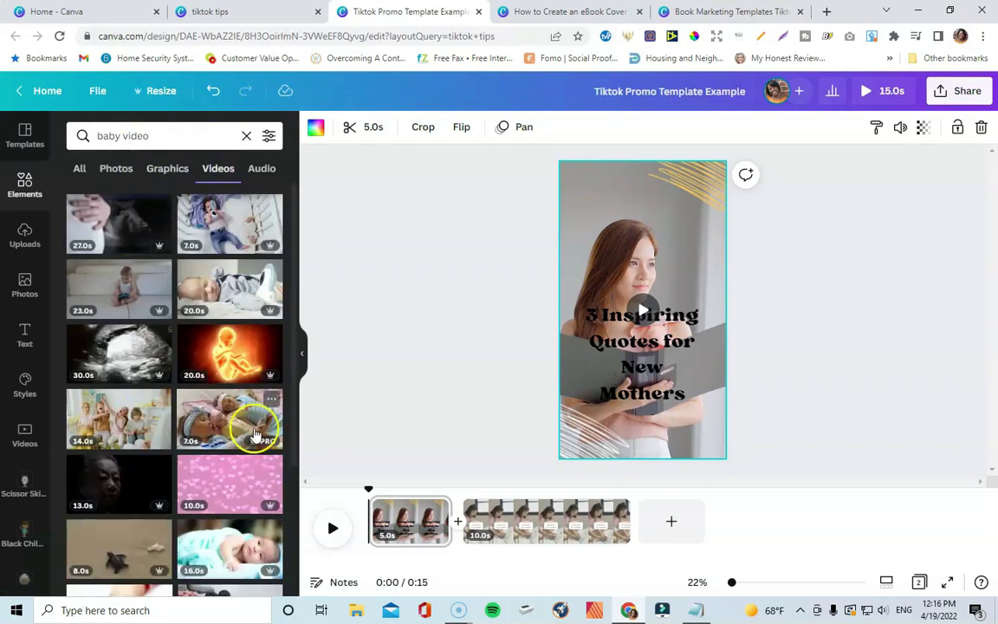
- Look through the baby video results and delete the background video of the woman from the first page
scroll(173, 390, "down", 2)
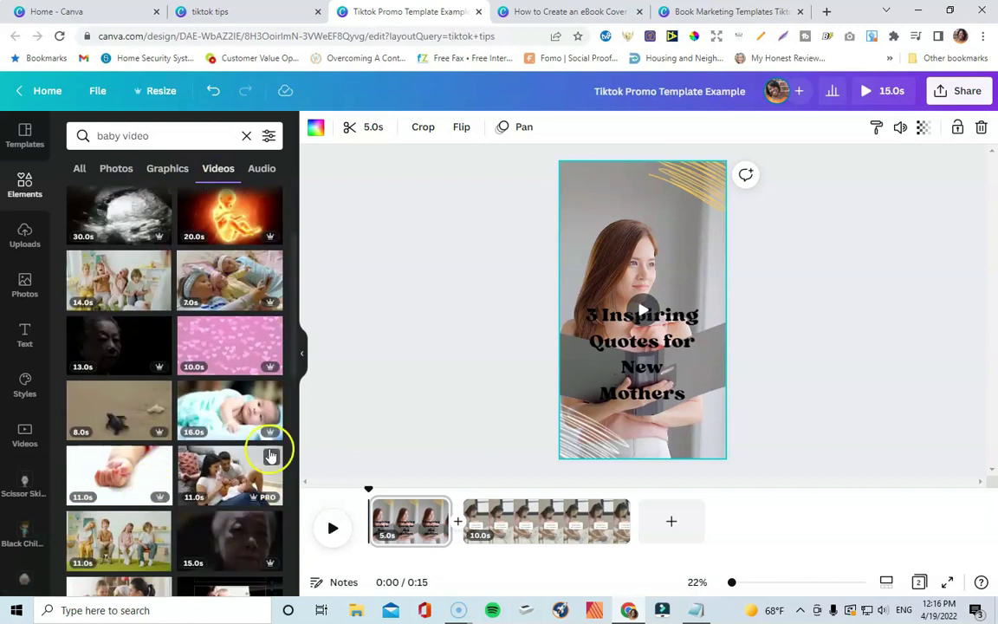
scroll(260, 407, "down", 1)
scroll(165, 407, "down", 3)
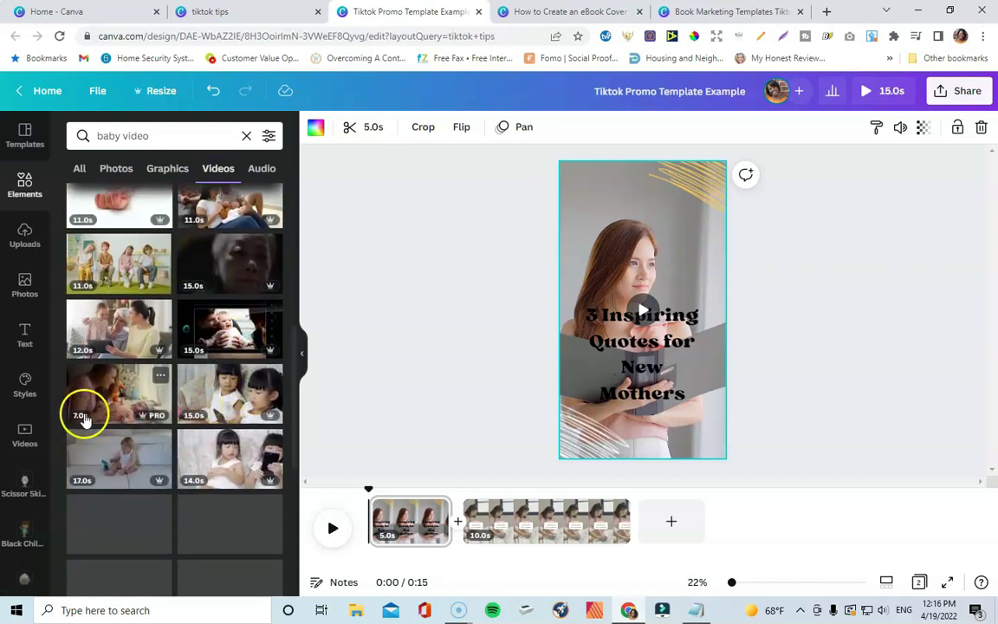
left_click(980, 130)
- Try the 7.0s clip of a mother leaning over her baby above the heading, and remove it again
mouse_move(111, 383)
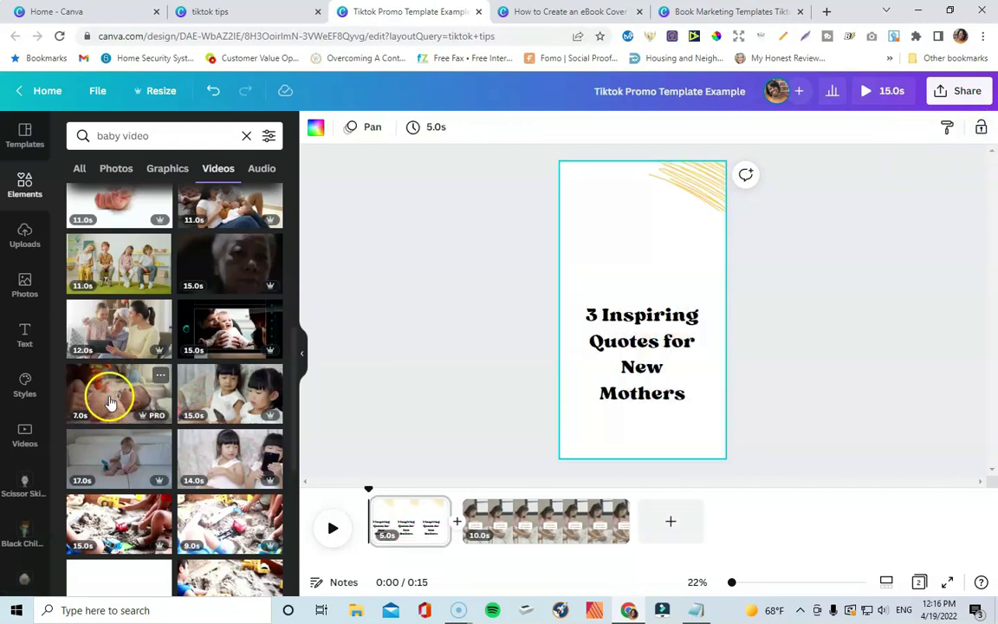
left_click(111, 393)
left_click_drag(610, 282, 601, 197)
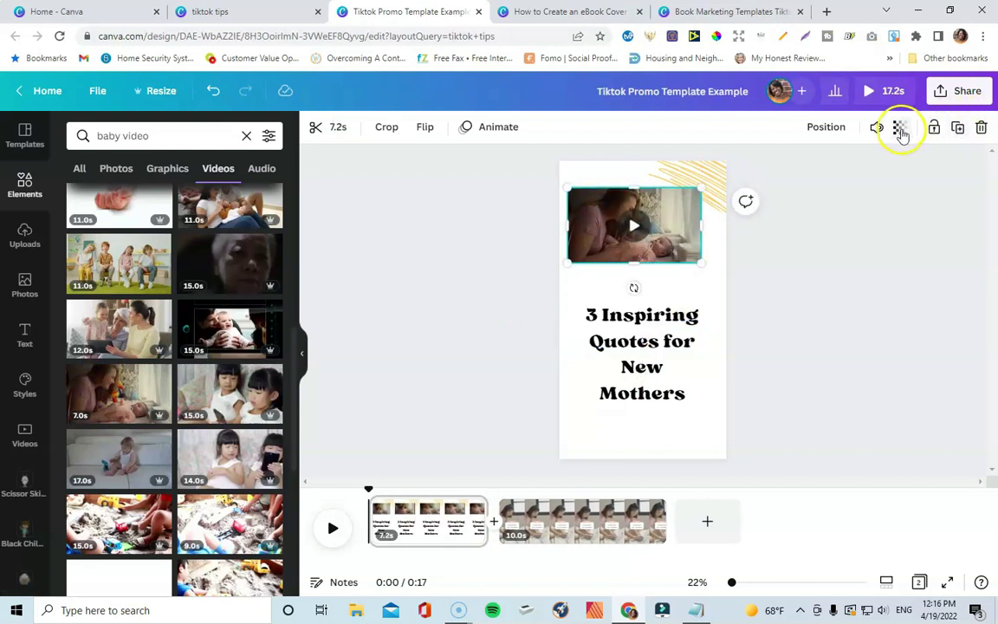
left_click(979, 129)
- Add the 20.0s clip of the sleeping baby to the first page and widen it to the page's side edges
scroll(151, 379, "down", 4)
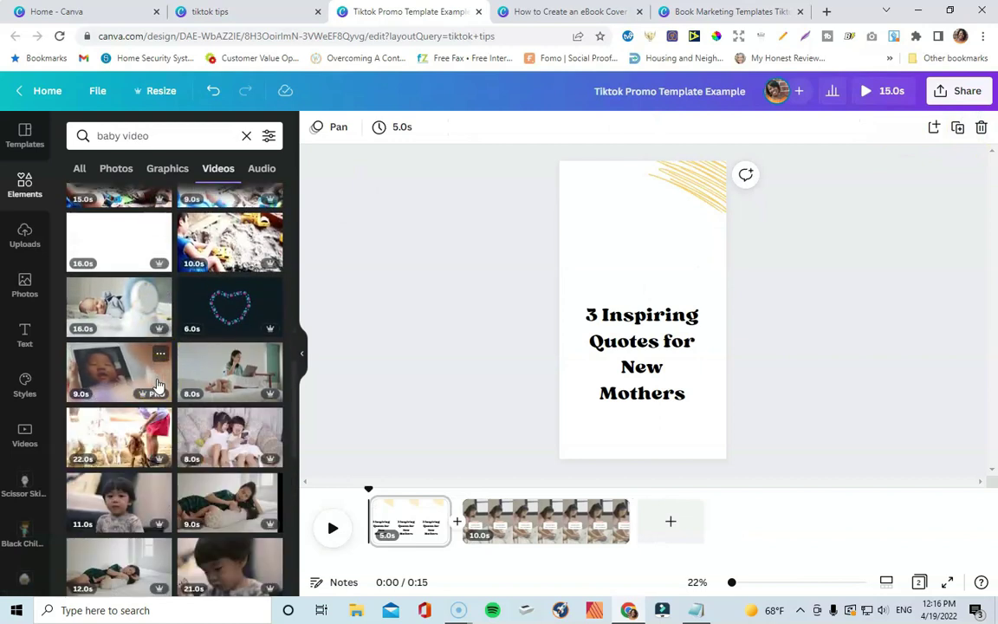
scroll(158, 387, "down", 3)
scroll(159, 387, "down", 6)
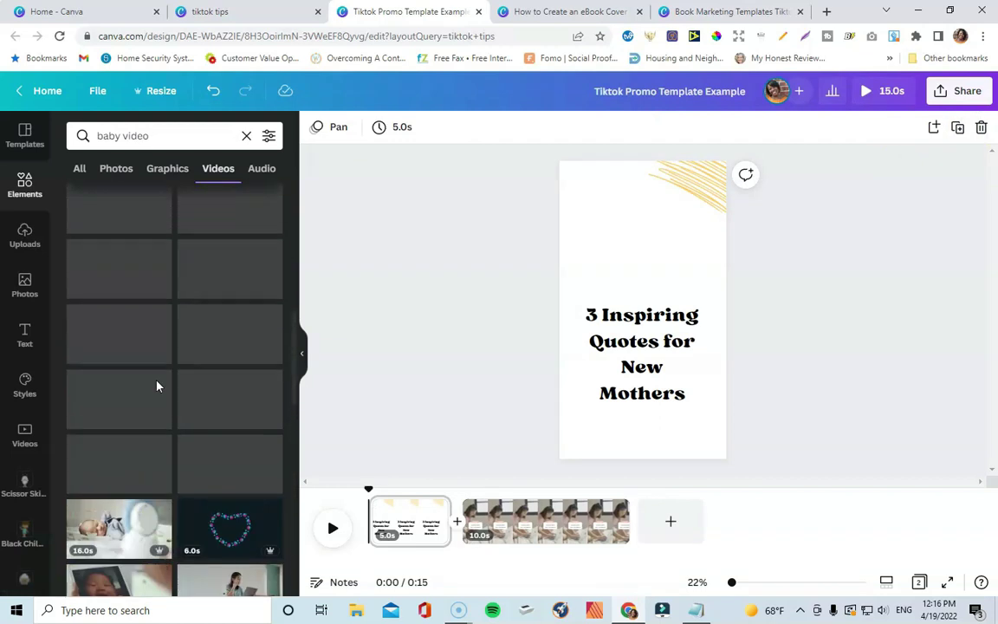
left_click_drag(255, 292, 607, 214)
mouse_move(576, 275)
left_mouse_down()
mouse_move(575, 263)
mouse_move(564, 272)
left_mouse_up()
left_click_drag(719, 276, 730, 274)
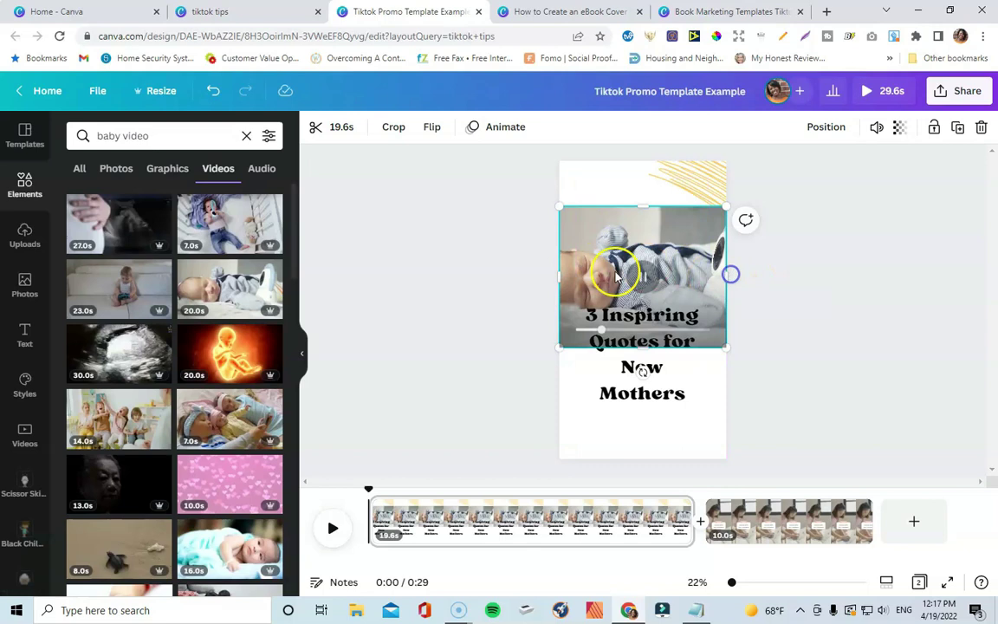
- Stretch and shift the sleeping baby clip so it covers the entire first page behind the heading
left_click_drag(557, 278, 548, 281)
left_click_drag(646, 202, 657, 158)
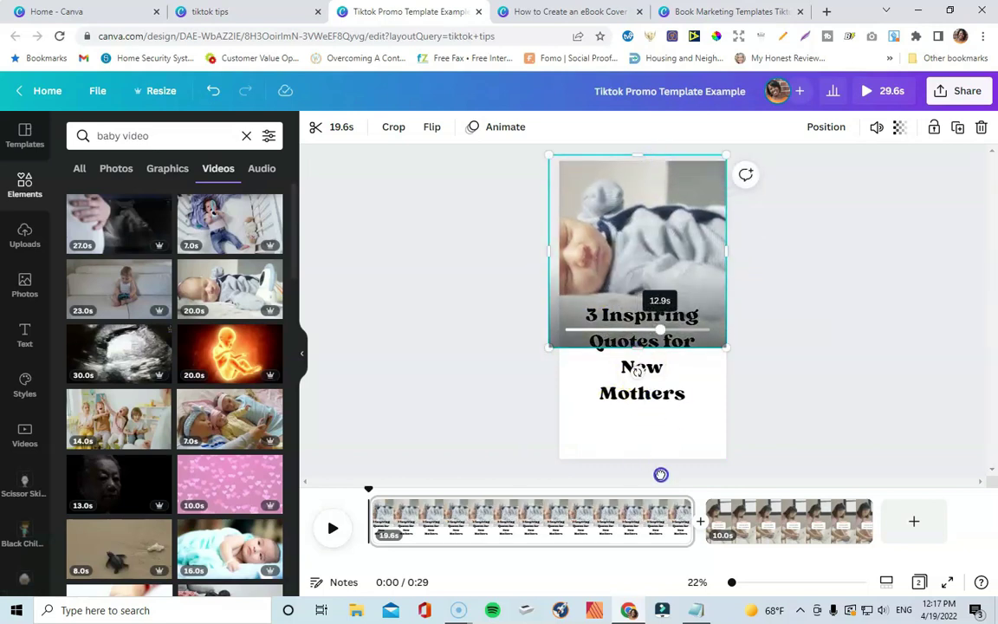
left_click_drag(637, 348, 642, 468)
left_click_drag(646, 244, 663, 243)
left_click_drag(561, 312, 547, 312)
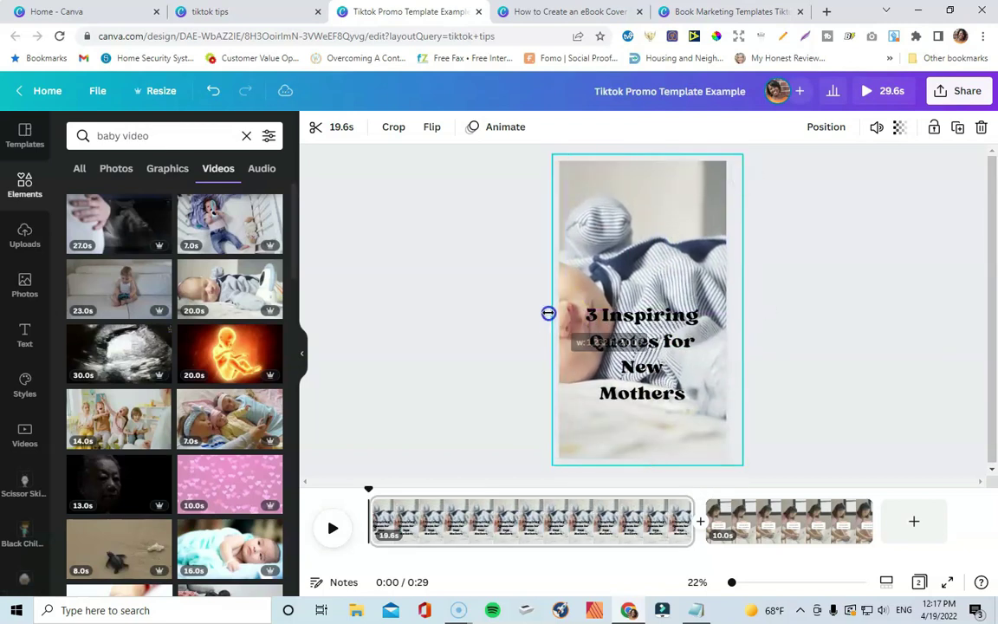
- Shift the crop of the sleeping baby clip to the right within its frame so the baby's whole face shows
double_click(624, 229)
left_click_drag(630, 215, 702, 216)
left_click(387, 205)
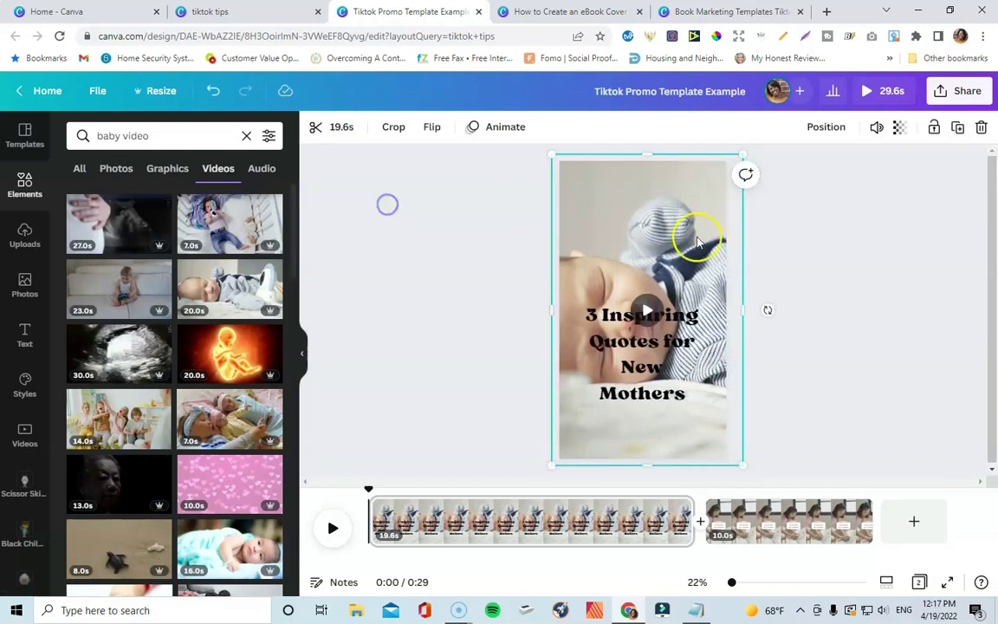
double_click(658, 227)
left_click_drag(595, 218, 637, 217)
left_click(401, 217)
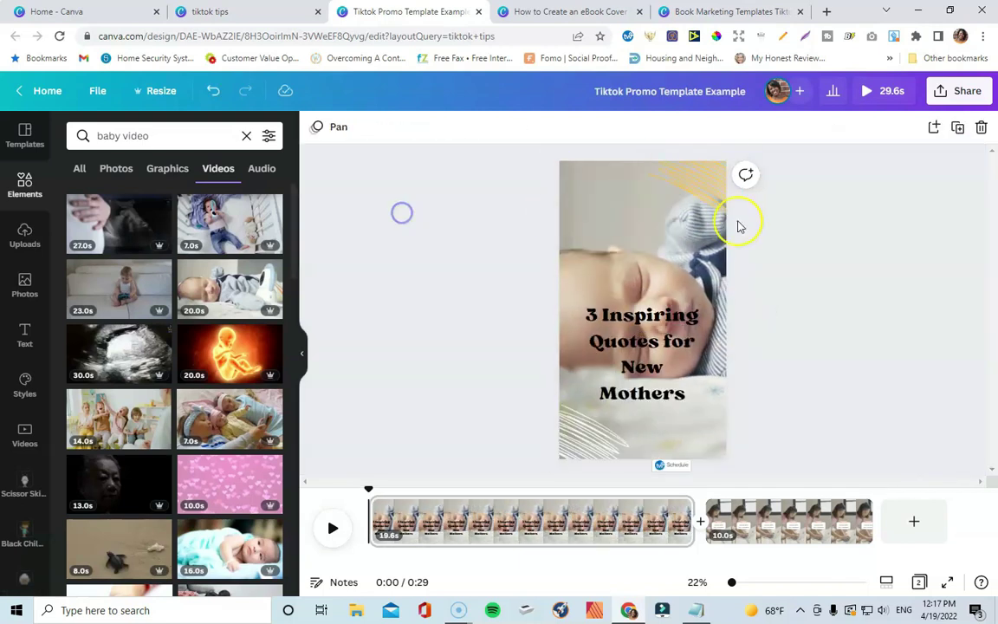
- Remove the sleeping baby clip from the first page
left_click(643, 305)
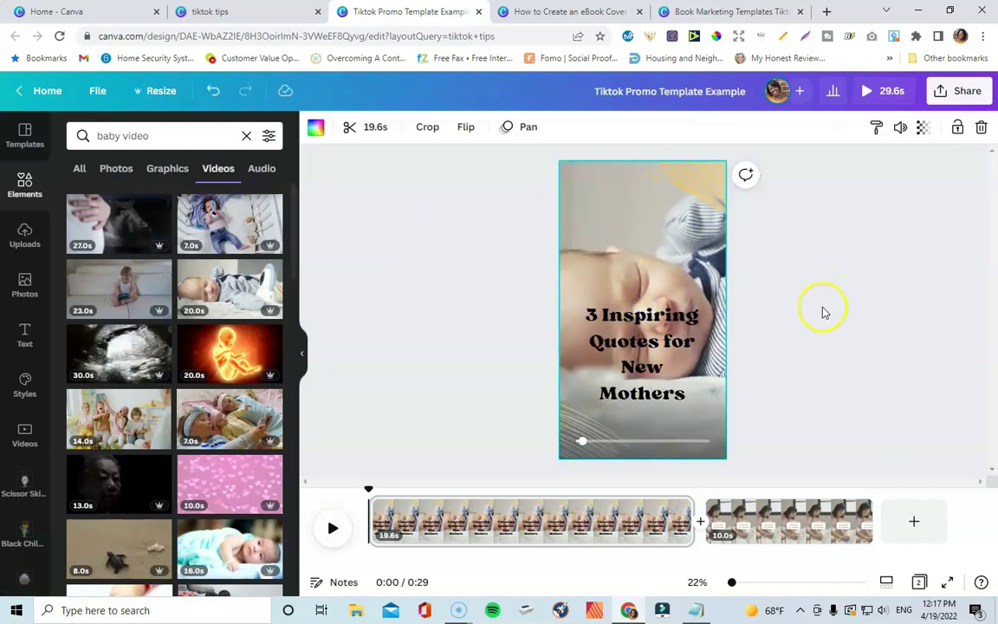
left_click(663, 226)
left_click(982, 128)
- Search the video elements for "new mom"
left_click(185, 126)
triple_click(185, 126)
type("new")
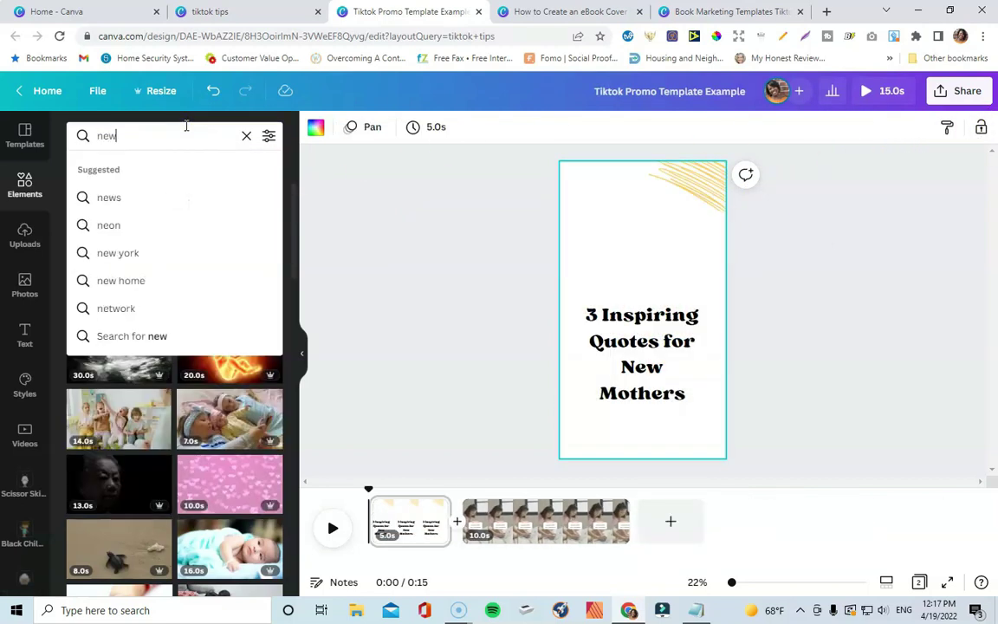
key("BackSpace")
key("BackSpace")
key("BackSpace")
type("new mom")
key("Return")
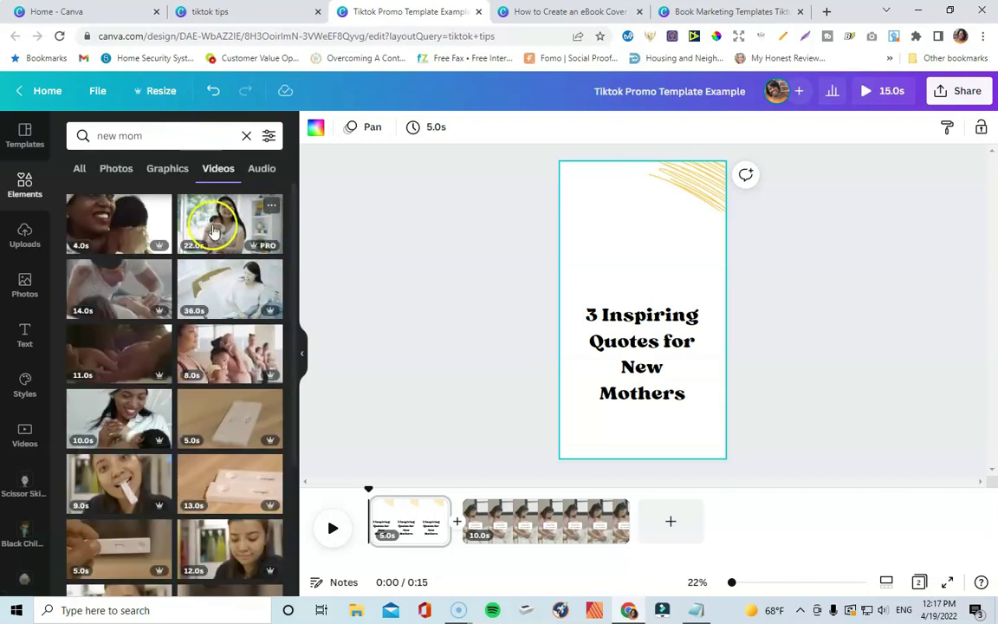
- Add the 22.0s clip of a mother holding her baby to the first page and stretch it over the whole page
left_click_drag(216, 232, 592, 167)
left_click_drag(690, 192, 739, 196)
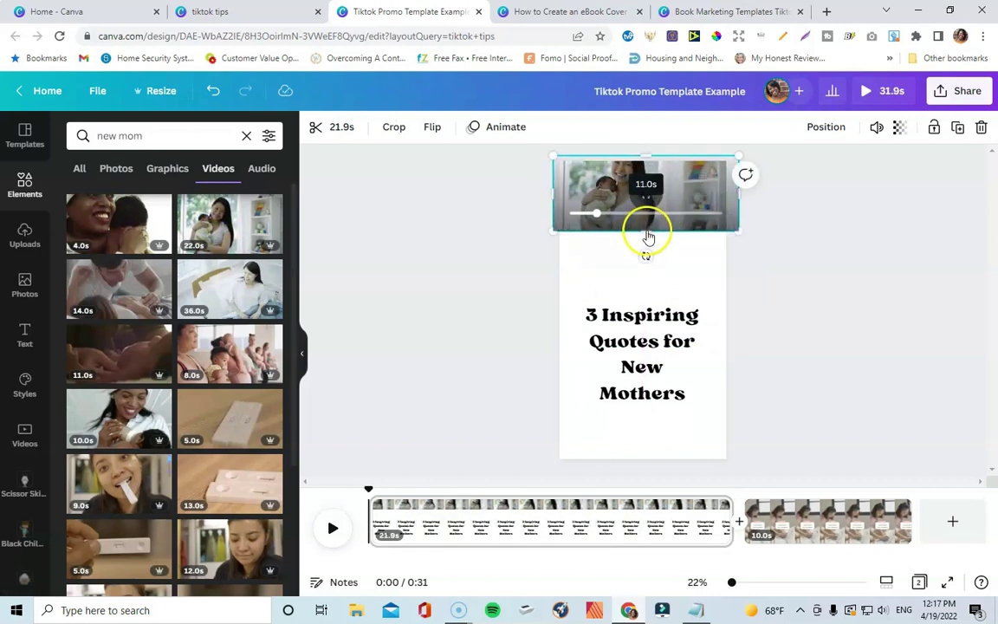
left_click_drag(646, 236, 663, 472)
- Shift the footage of the mother clip to the right within its frame so mother and baby are in view
double_click(663, 211)
left_click_drag(638, 213, 776, 209)
left_click(362, 137)
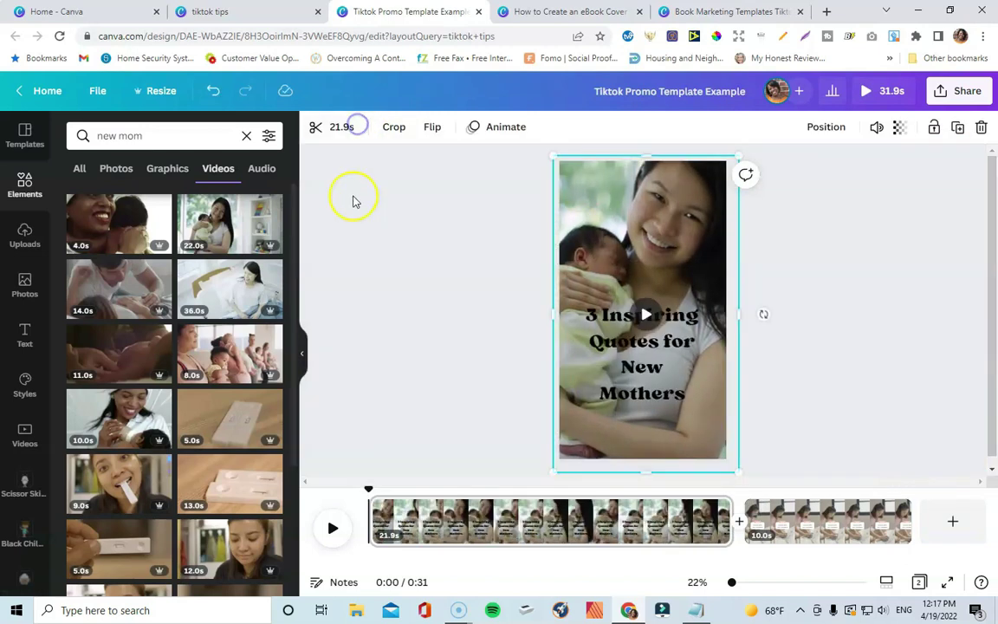
- Set the mother clip as the page background and shift its footage left to bring her face into the page
left_click(764, 225)
left_click(627, 214)
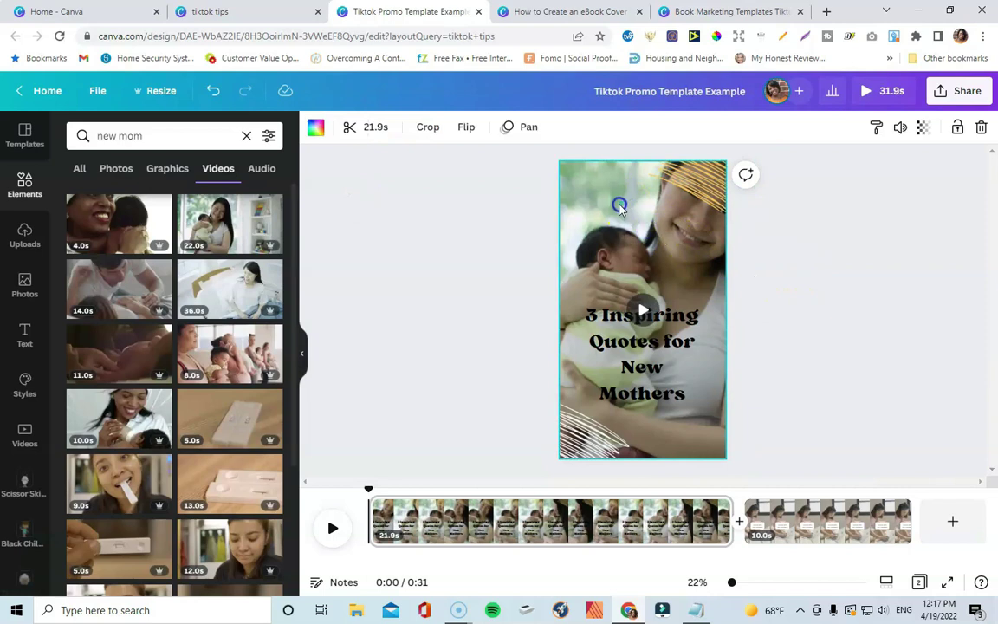
double_click(619, 206)
left_click_drag(639, 210, 599, 215)
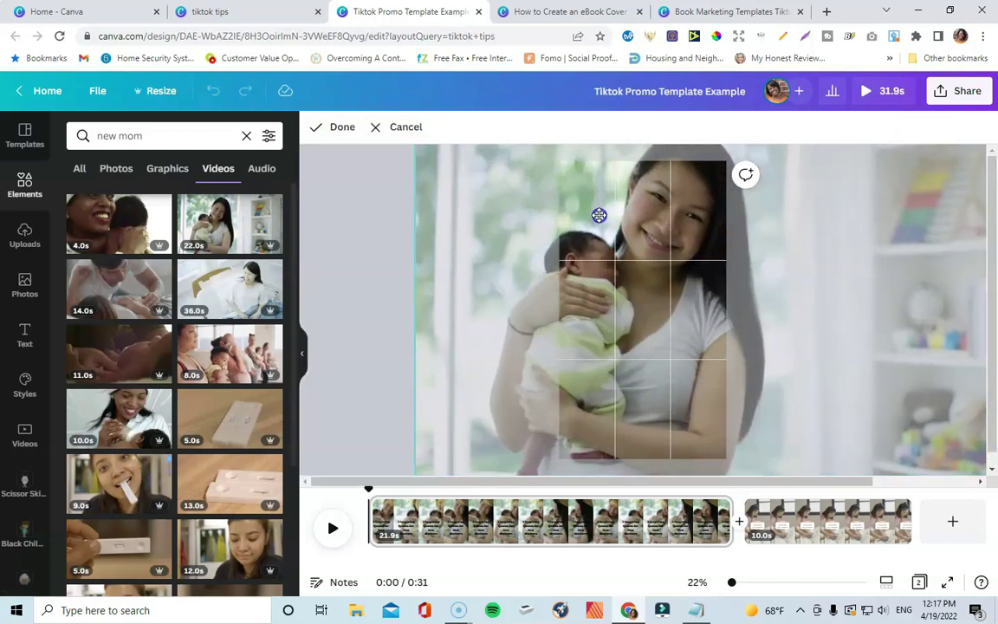
left_click(325, 182)
left_click(350, 224)
- Delete the yellow scribble graphic from the upper-right corner of the first page
left_click(710, 183)
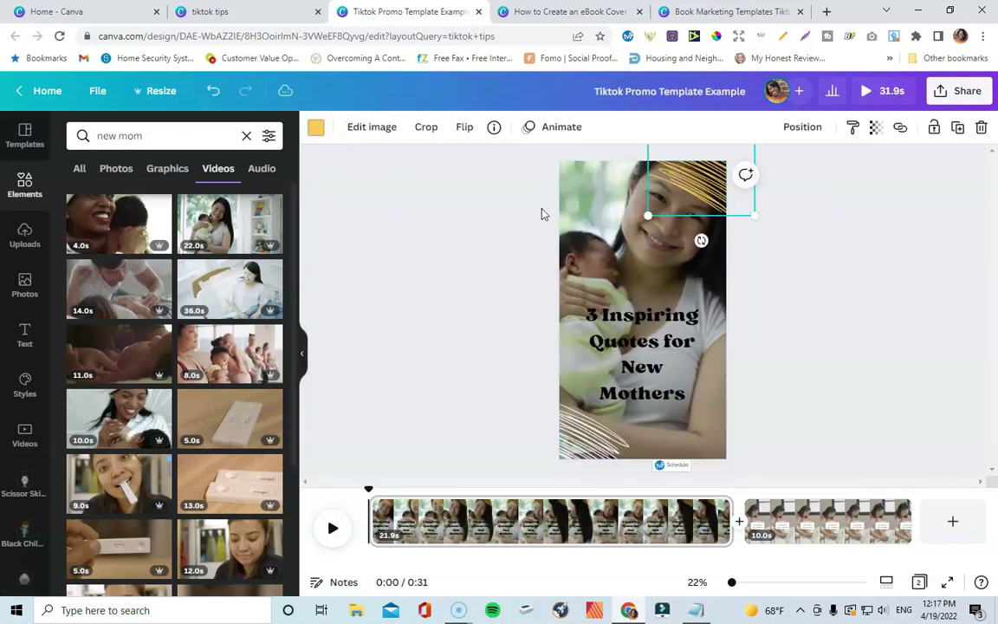
left_click(811, 231)
left_click(649, 272)
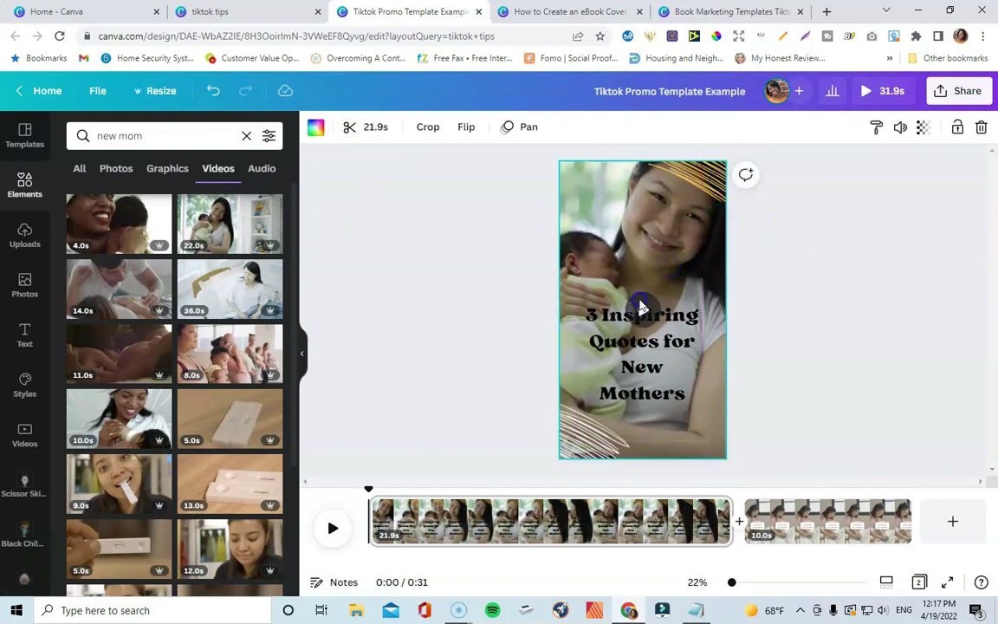
left_click(715, 165)
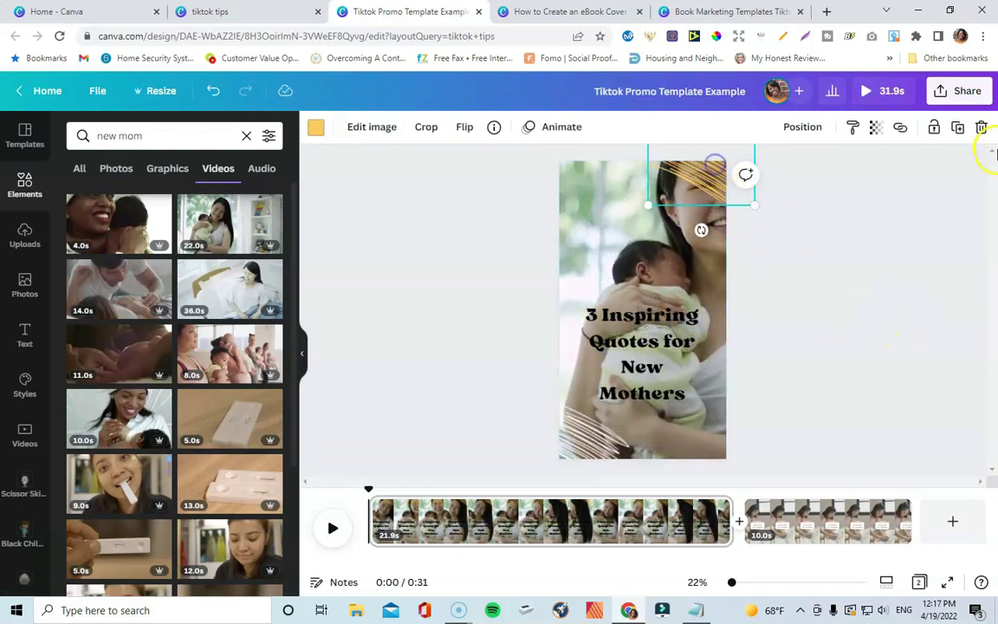
left_click(980, 127)
left_click(641, 195)
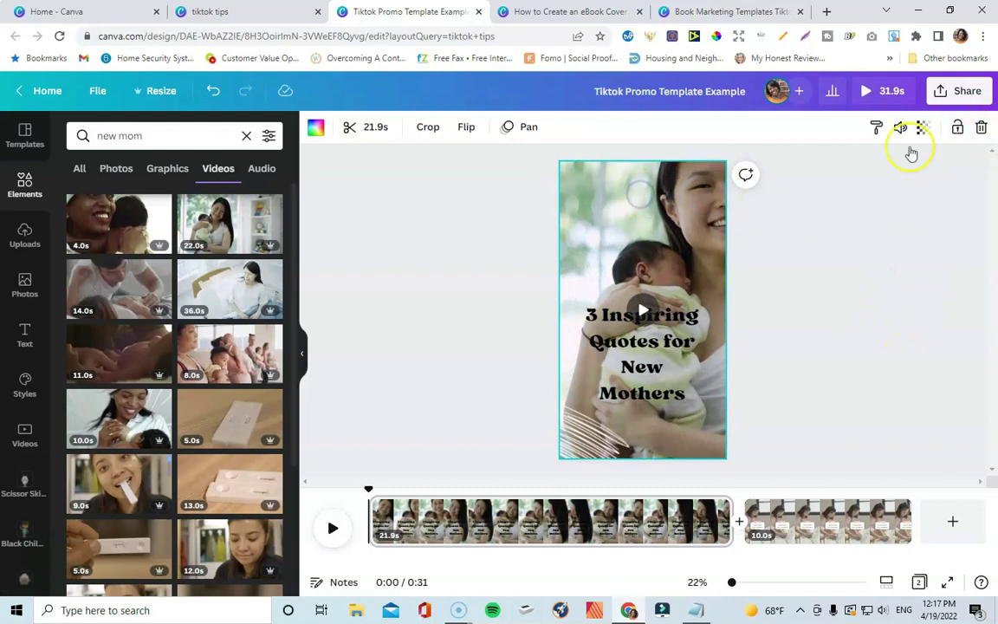
left_click(885, 294)
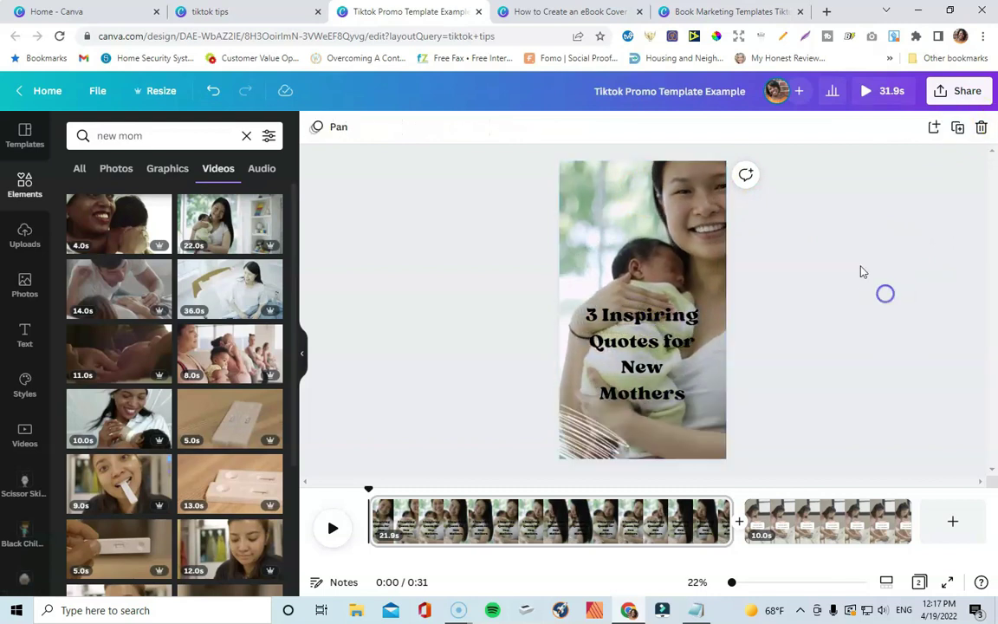
- Search the elements for "baby shoes" and list the matching graphics
left_click(144, 136)
triple_click(146, 136)
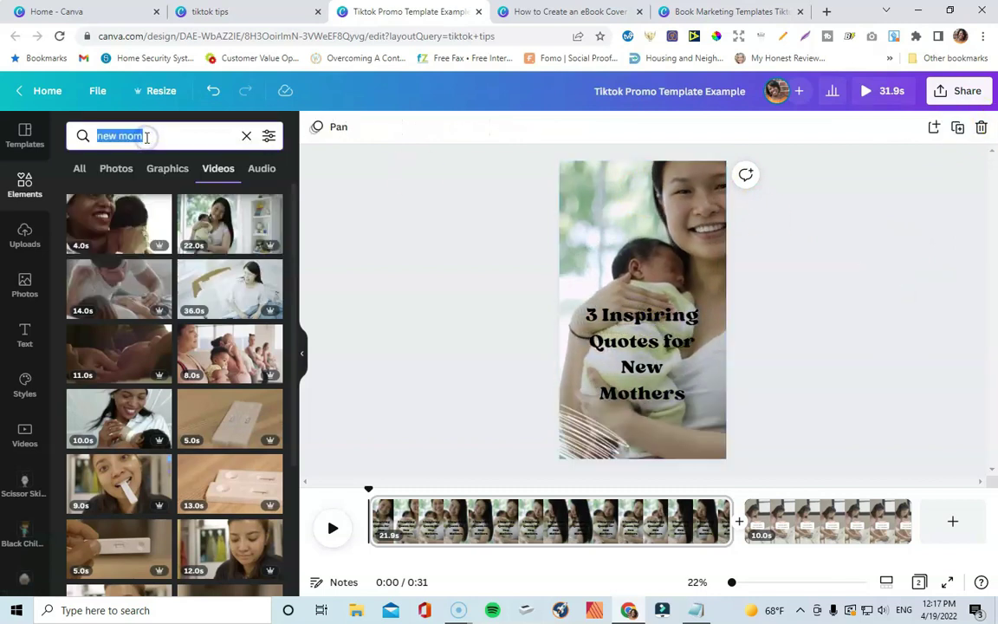
type("baby ")
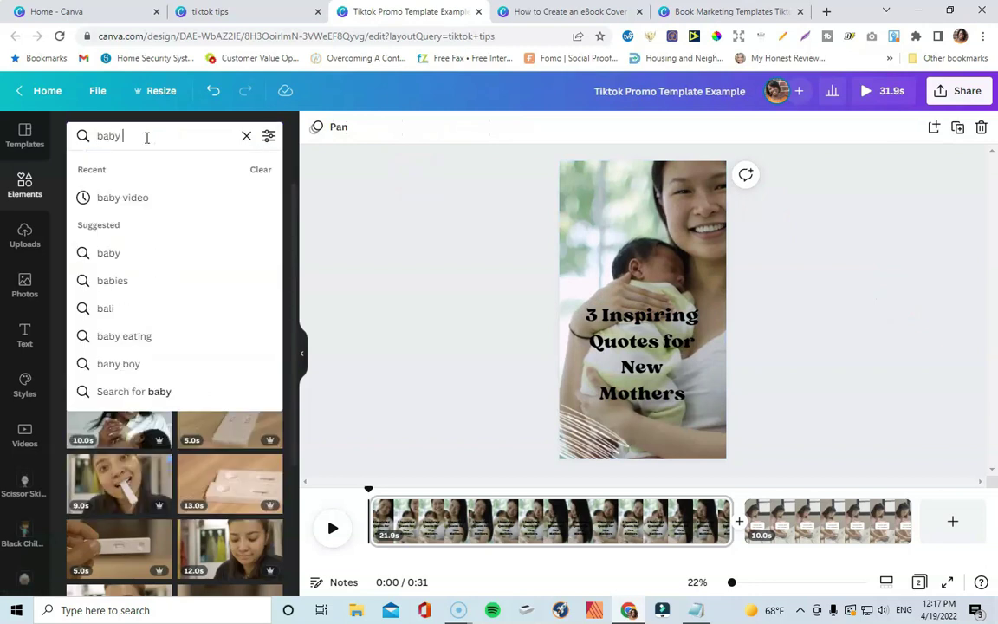
type("shoes")
key("Return")
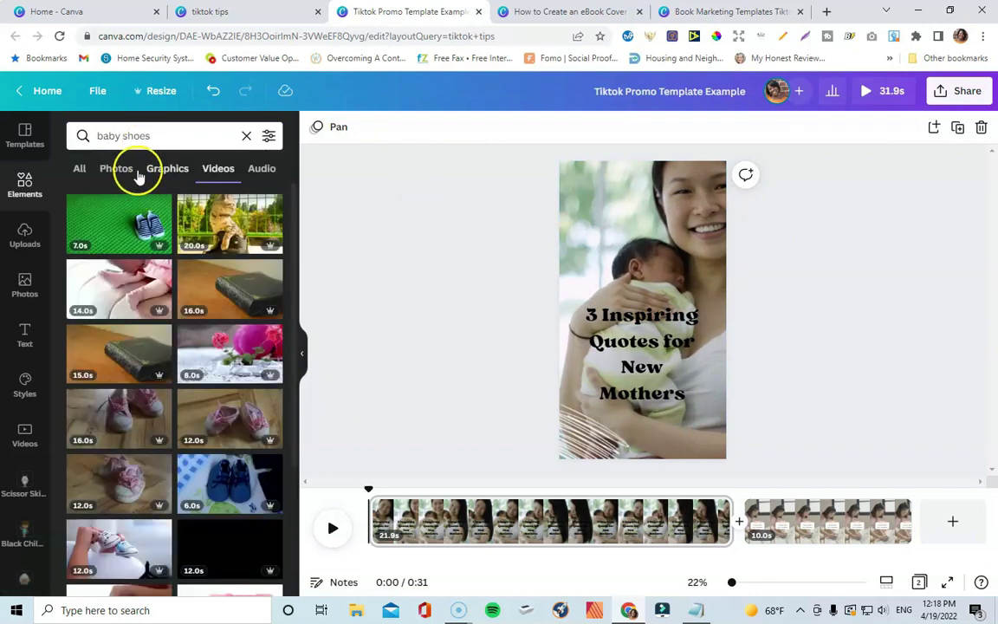
left_click(115, 170)
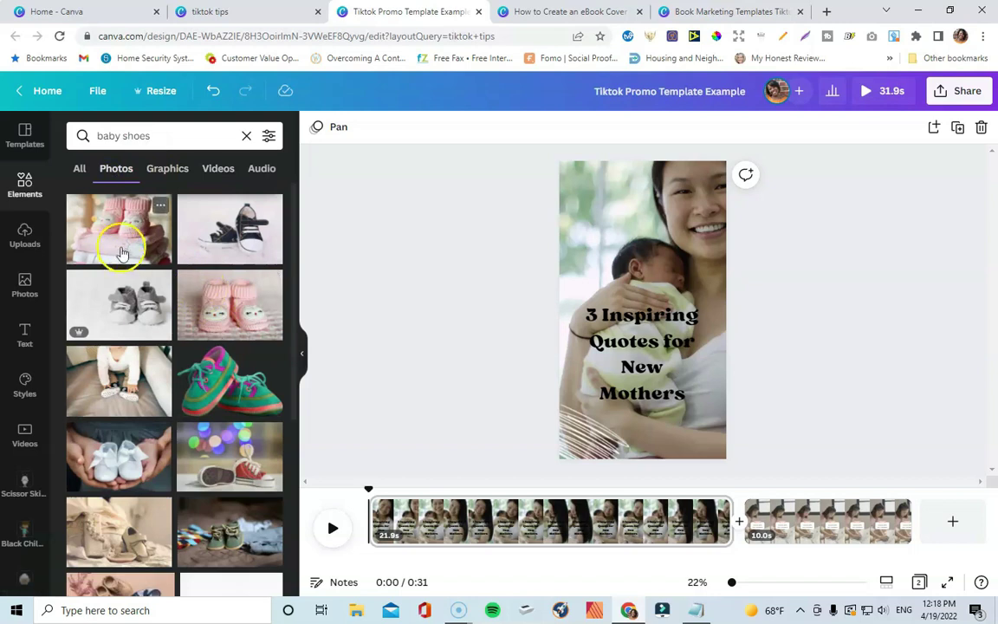
left_click(173, 169)
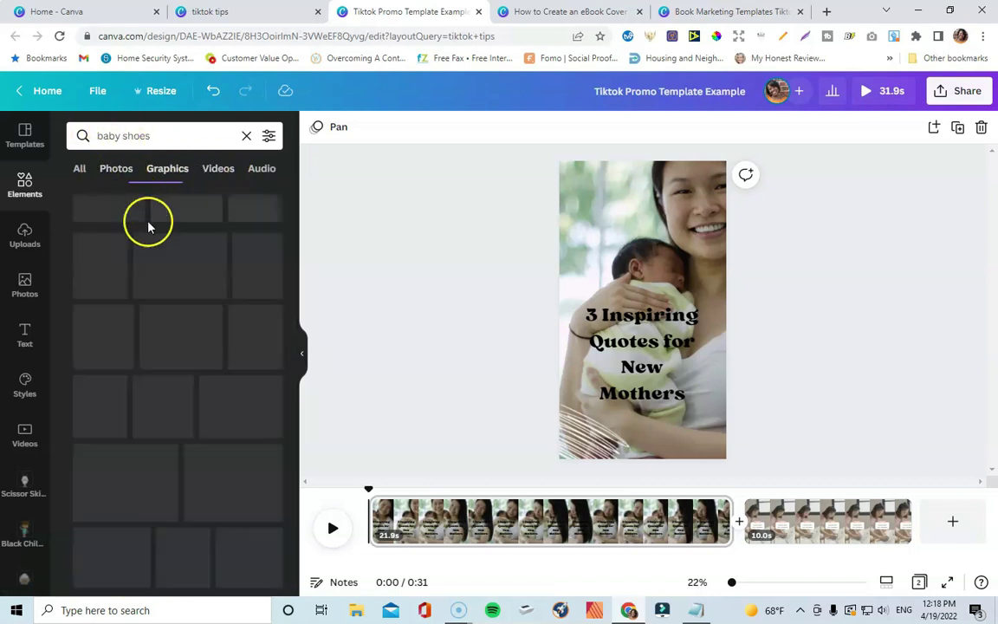
- Add the blue baby footprints graphic to the first page's upper-left corner and shrink it slightly
left_click(179, 242)
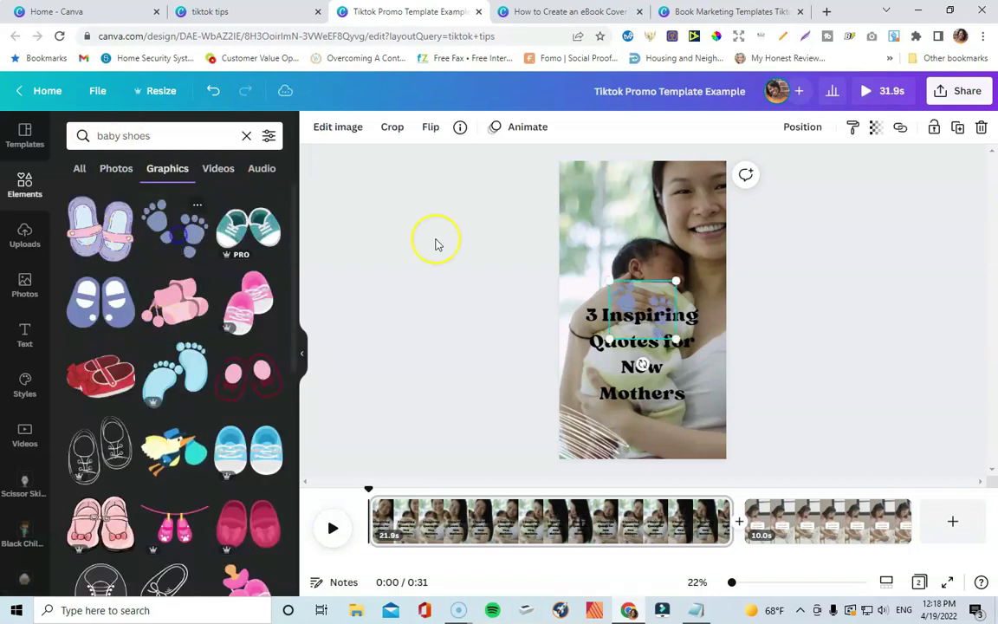
left_click_drag(630, 296, 588, 189)
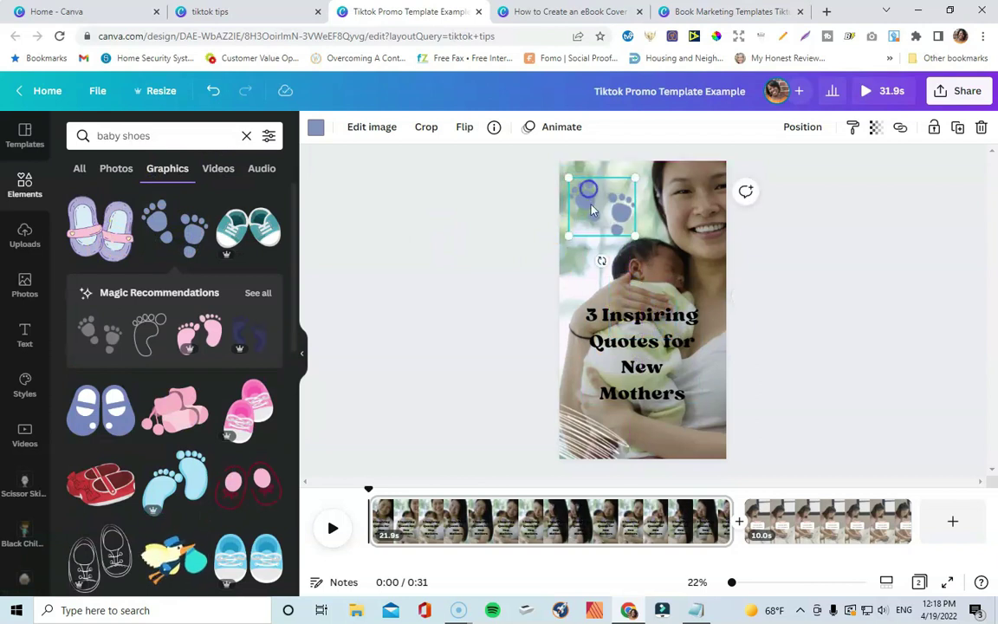
left_click_drag(637, 241, 629, 232)
- Recolor the footprints graphic with the light pink document color
left_click(317, 131)
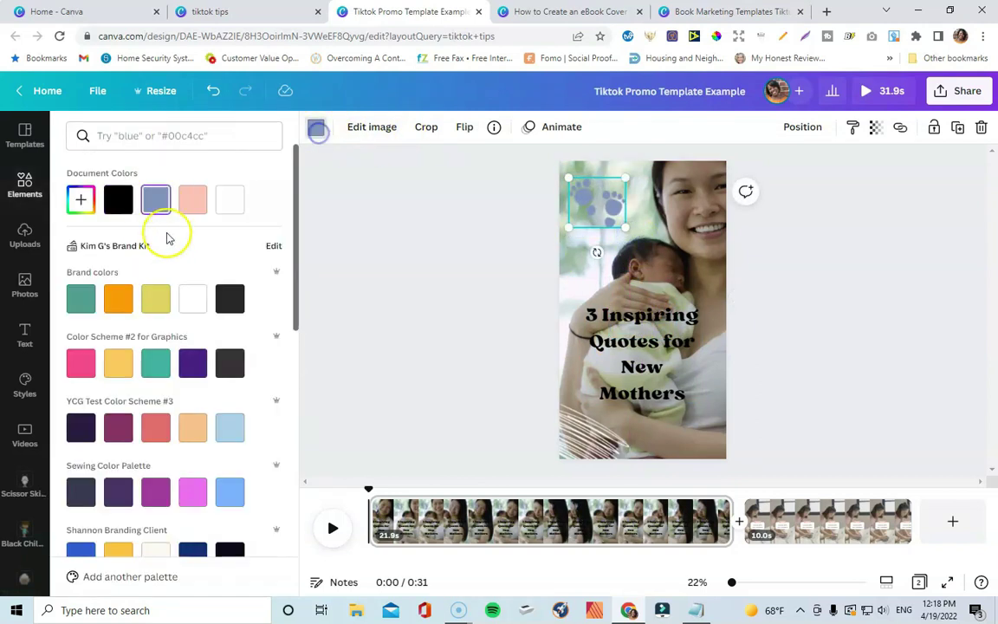
left_click(191, 198)
left_click(345, 224)
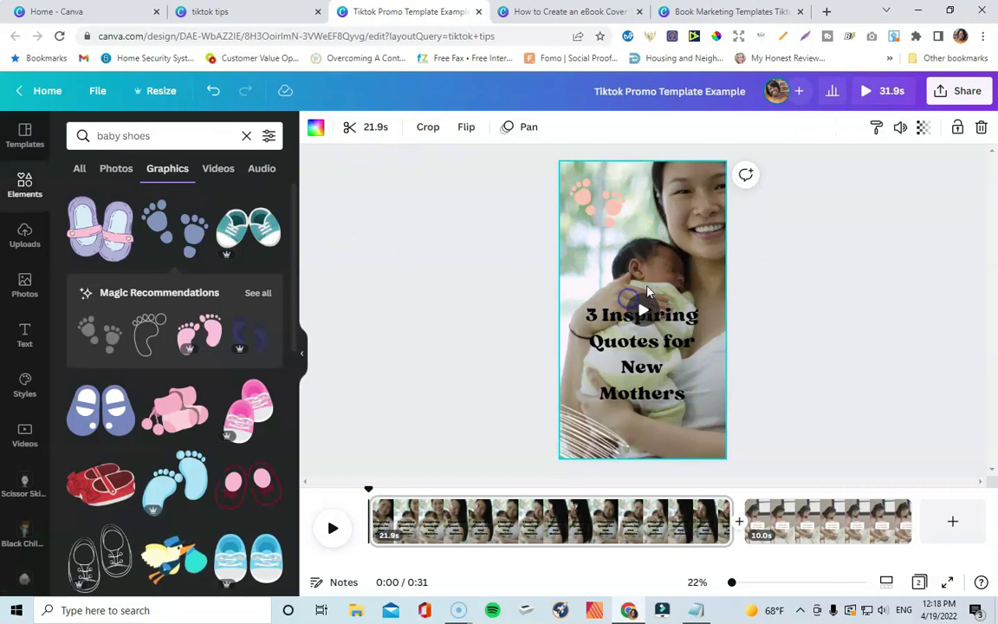
- Play the mother clip and shorten the first page's duration to 8.0s
left_click(639, 305)
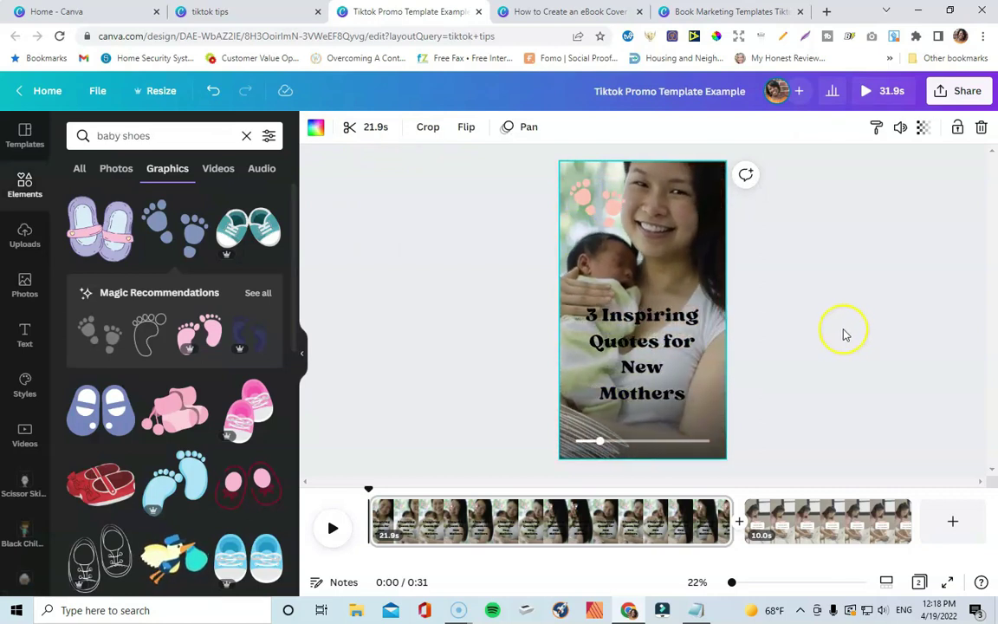
left_click(791, 371)
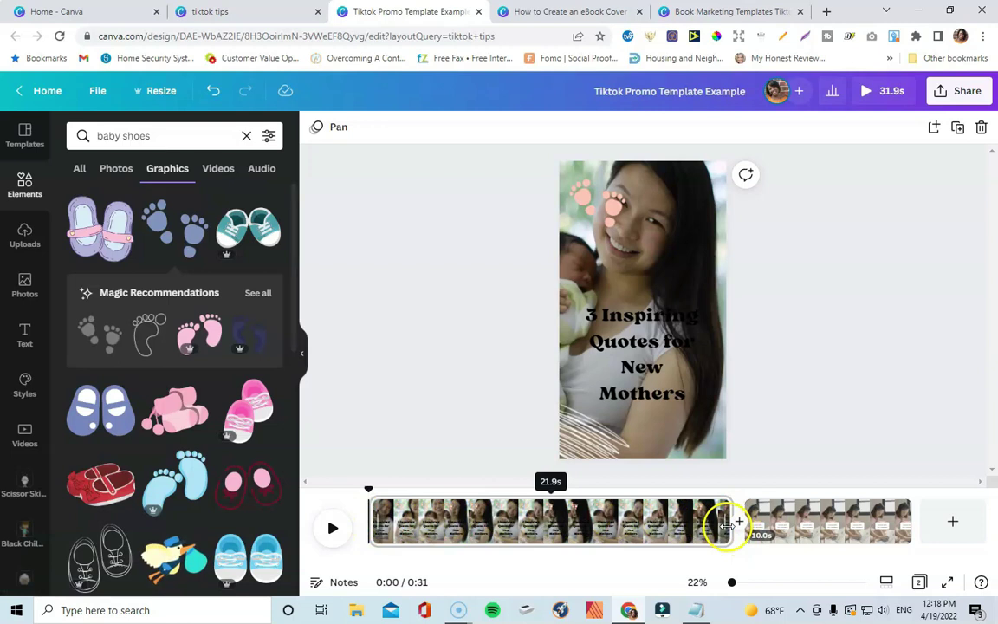
left_click_drag(720, 526, 495, 537)
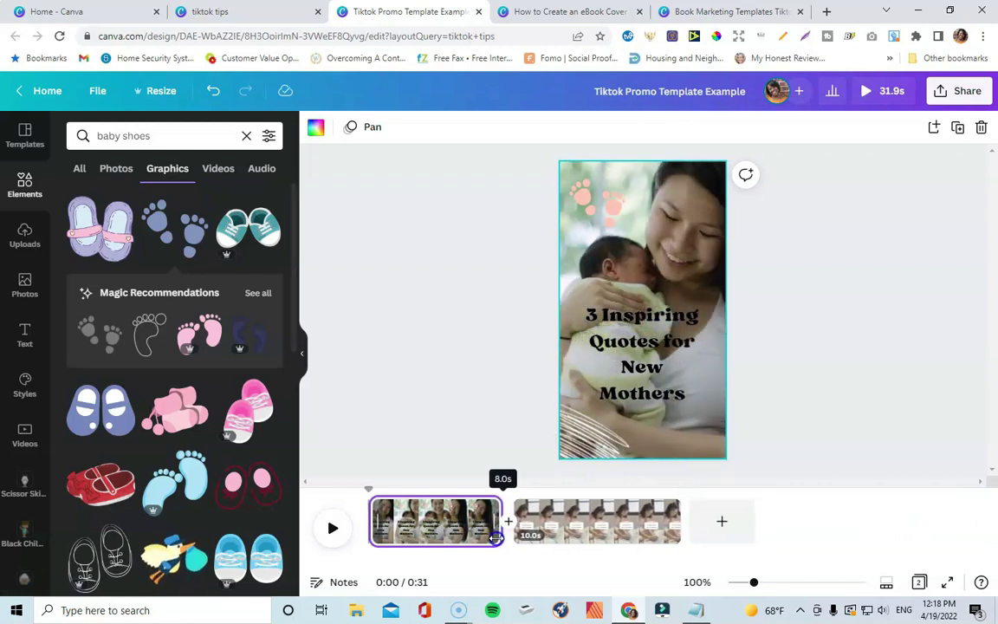
left_click(797, 403)
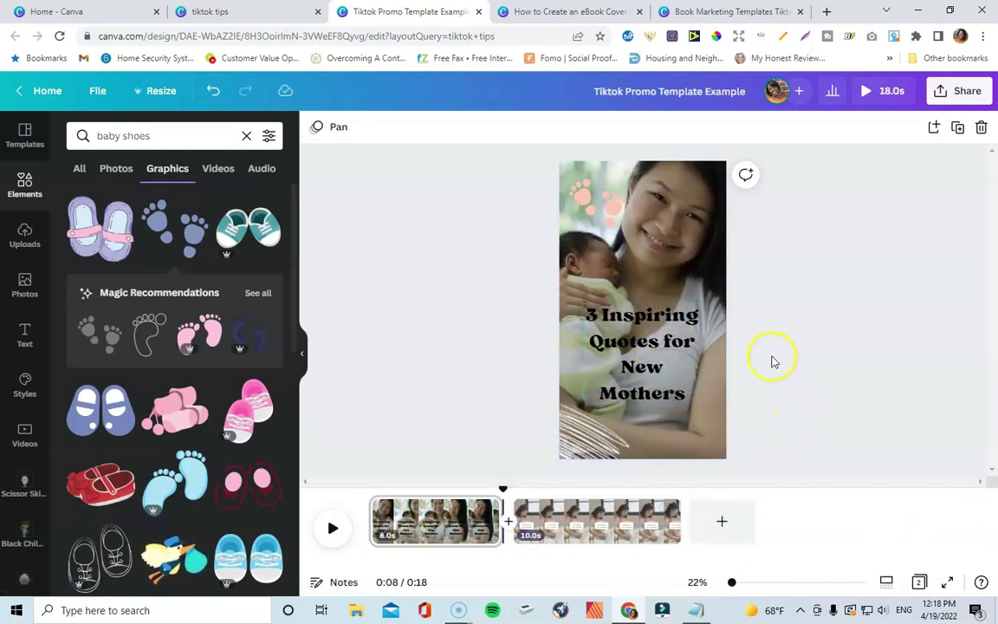
- Change the "3 Inspiring Quotes for New Mothers" heading's text color to white
double_click(651, 368)
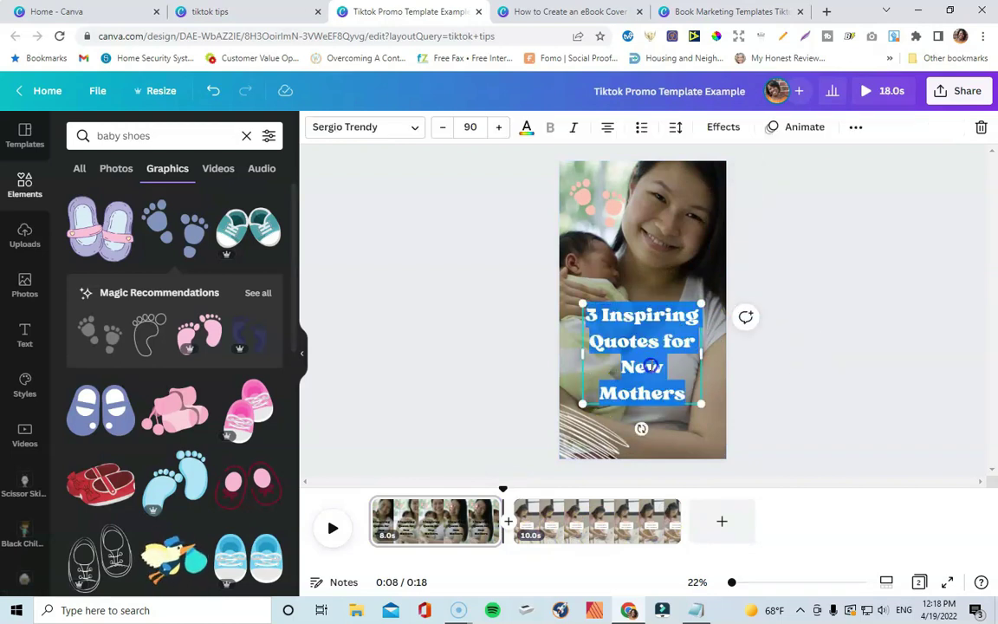
left_click(526, 129)
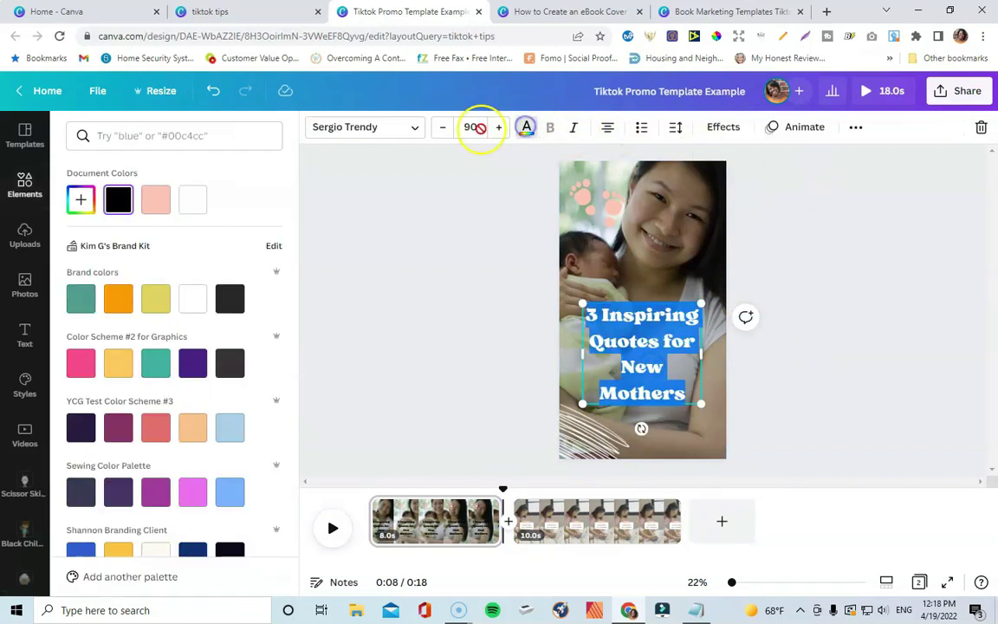
left_click(859, 285)
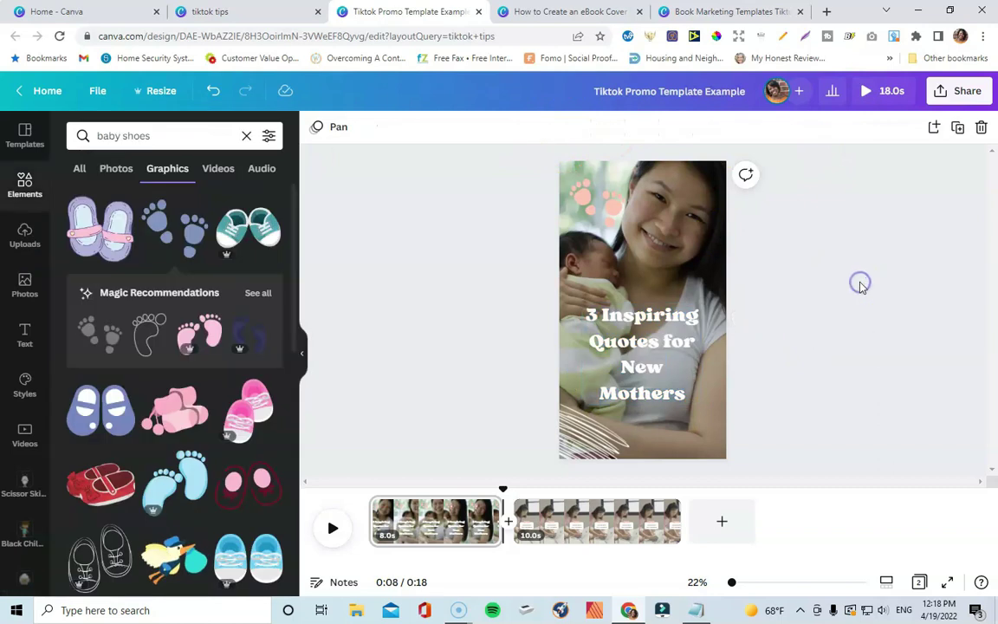
left_click(640, 272)
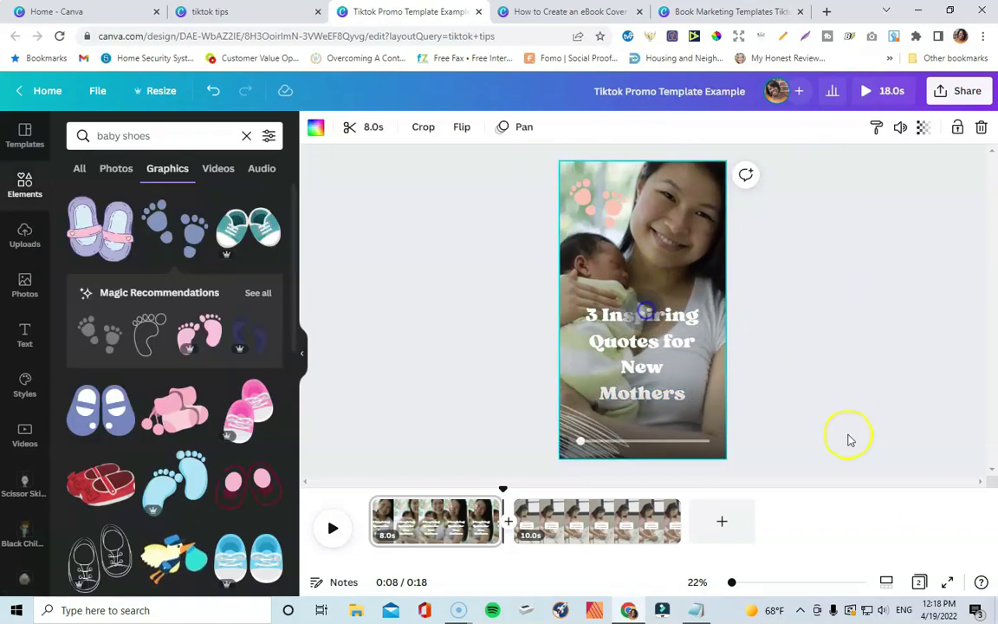
left_click(862, 401)
- Switch to Notepad and copy the quote "Of all the rights of women, the greatest is to be a mother."
scroll(865, 397, "down", 1)
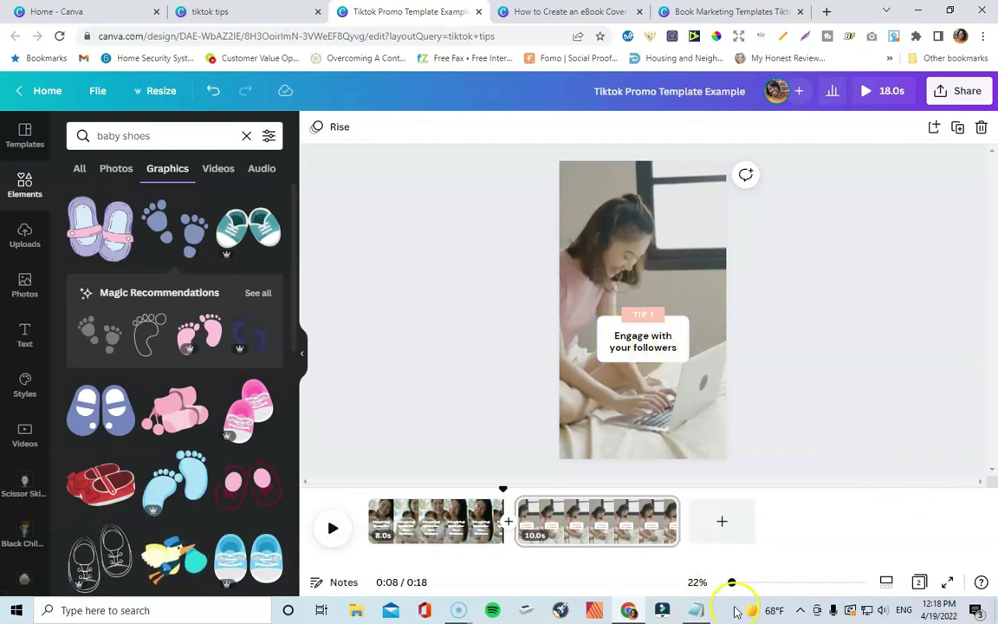
left_click(695, 610)
left_click_drag(752, 232, 422, 232)
key("ctrl+c")
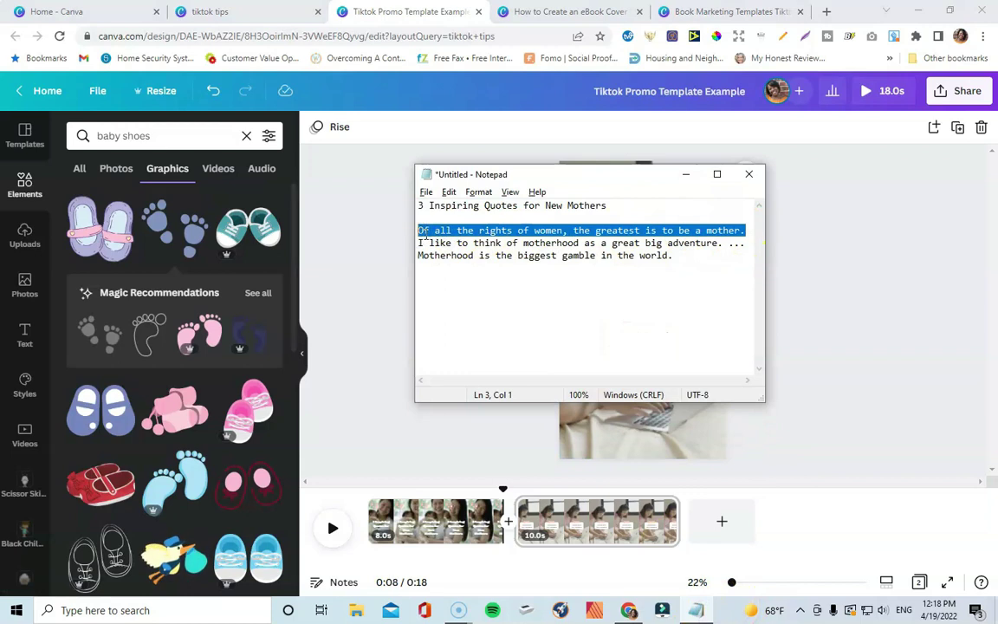
- Return to the Canva design and change the second page's "TIP 1" label to "QUOTE 1", fitted on one line
left_click(769, 329)
scroll(784, 311, "up", 2)
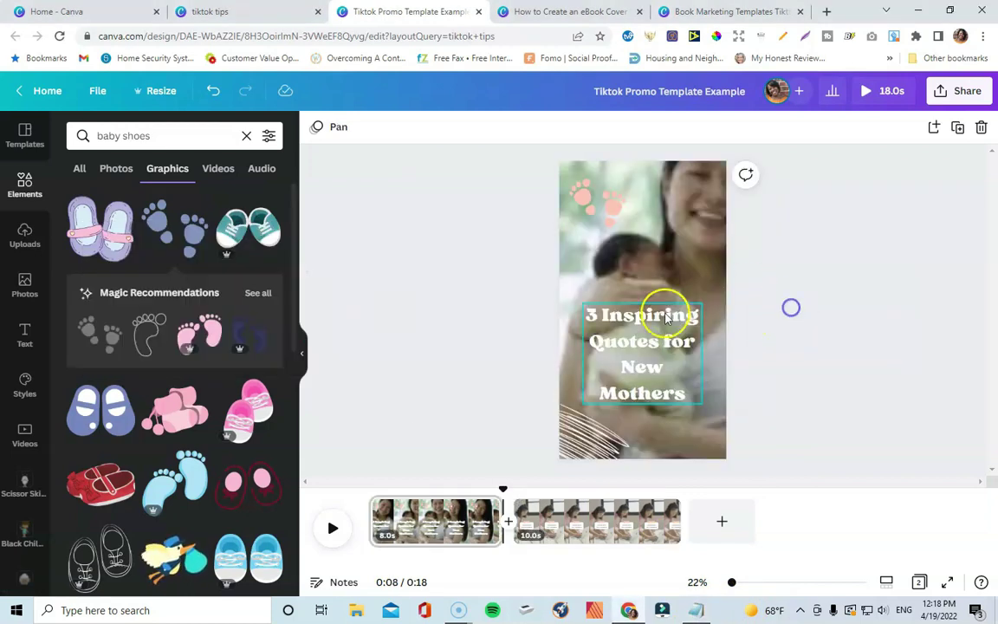
left_click(578, 521)
left_click(648, 321)
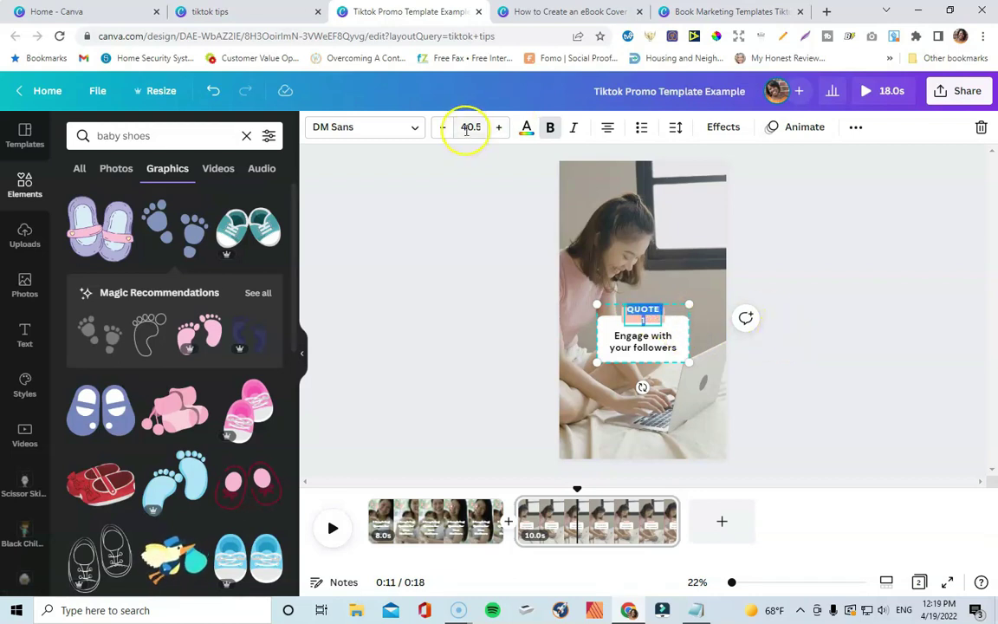
left_click(443, 251)
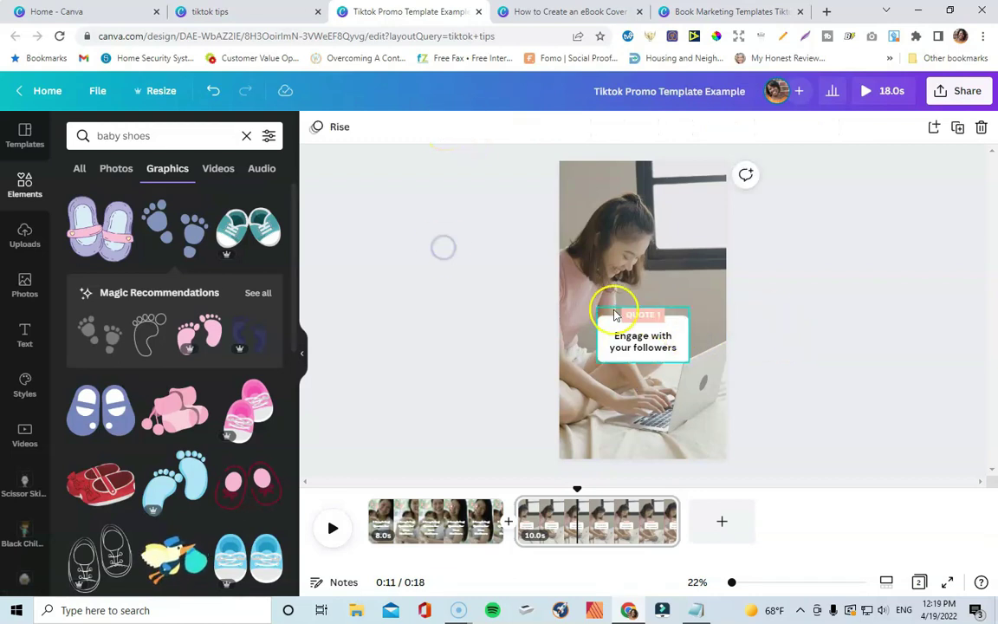
- Replace "Engage with your followers" on the second page with the copied quote about the rights of women
double_click(638, 348)
right_click(644, 350)
left_click(680, 415)
left_click(808, 340)
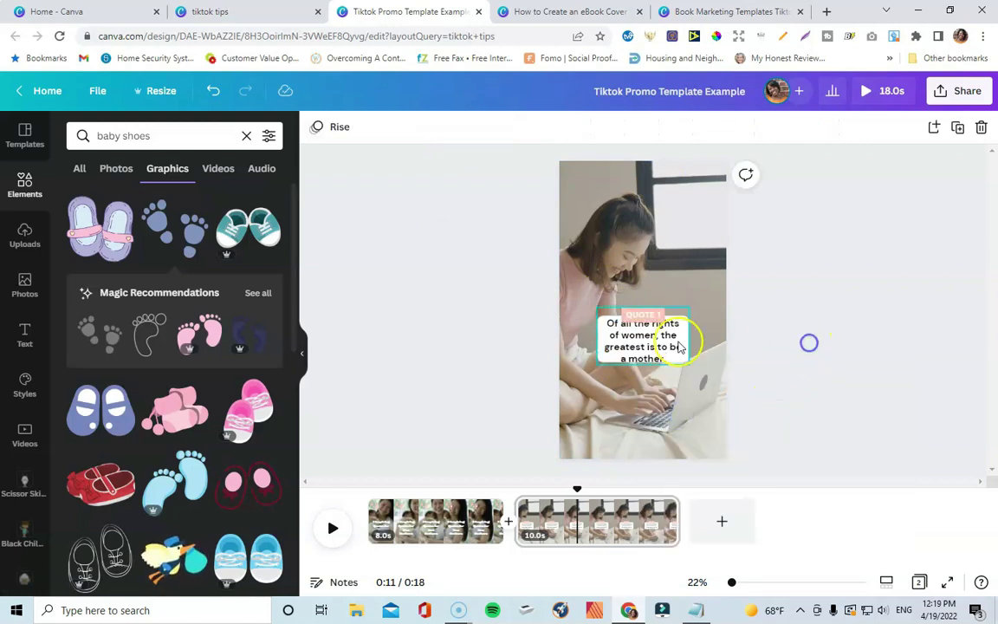
- Ungroup the second page's quote block so that its text, white box and "QUOTE 1" label can be edited separately
left_click(639, 305)
left_click(684, 323)
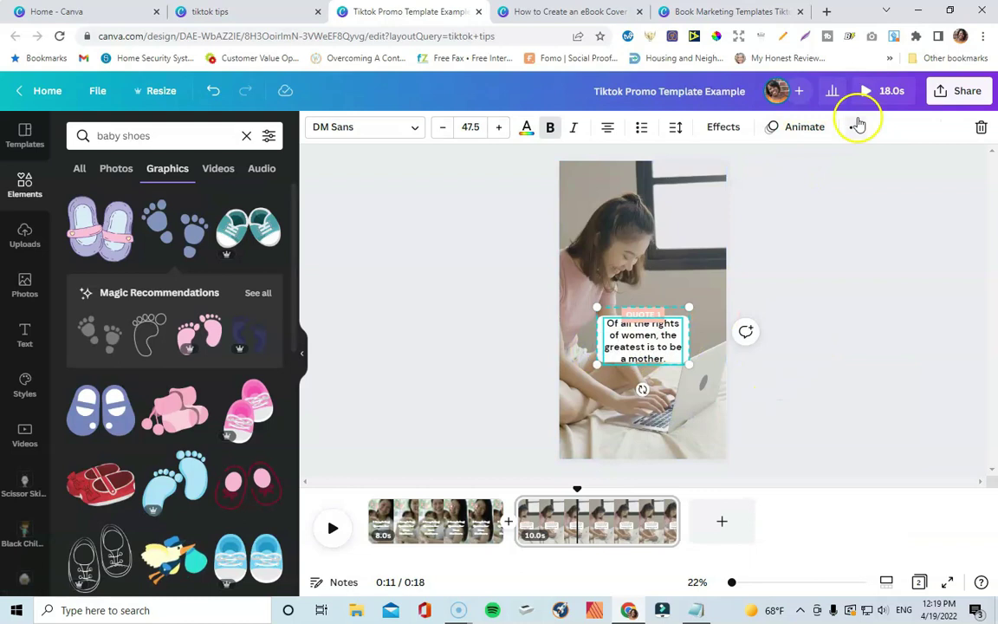
left_click(857, 126)
left_click(641, 160)
left_click(696, 328)
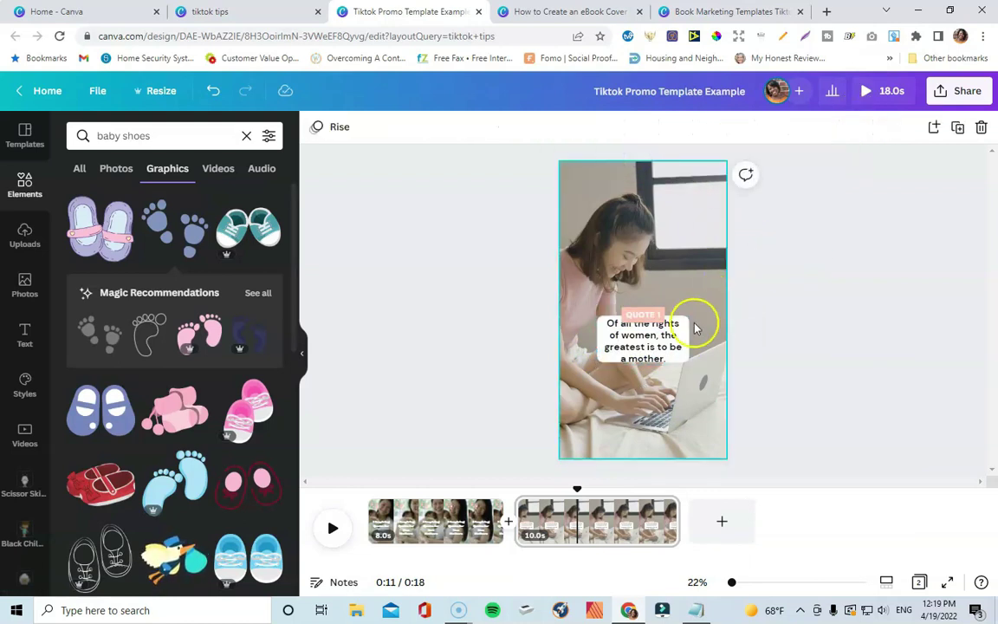
- Enlarge the white box behind the quote by extending it downward and widening it on both sides
left_click(685, 344)
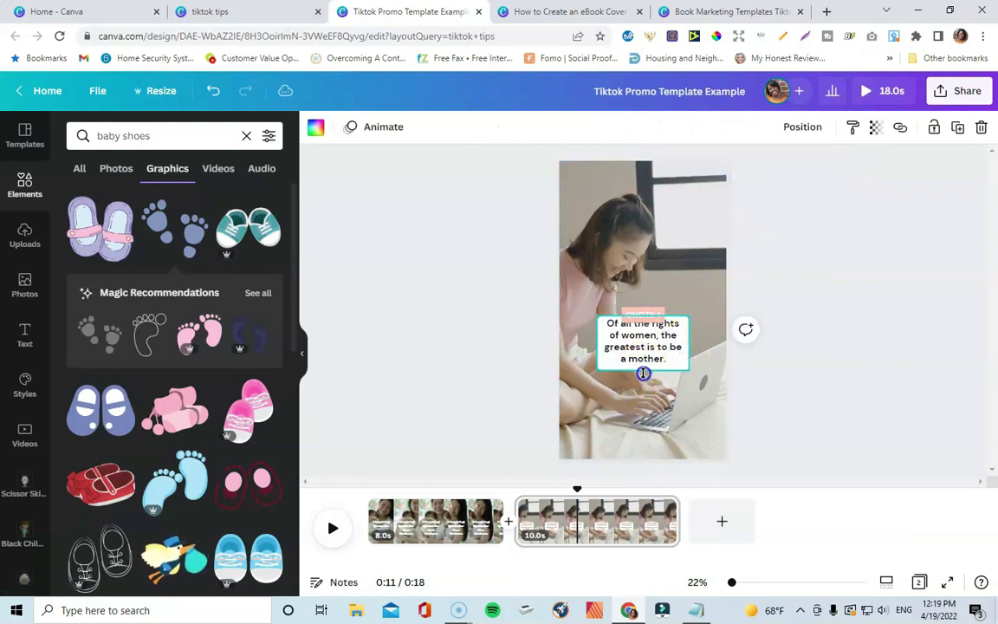
left_click_drag(597, 339, 587, 343)
left_click_drag(693, 343, 709, 345)
- Widen the quote's text box to fit the text on three lines and place it inside the white box
left_click(648, 344)
left_click_drag(600, 343, 586, 343)
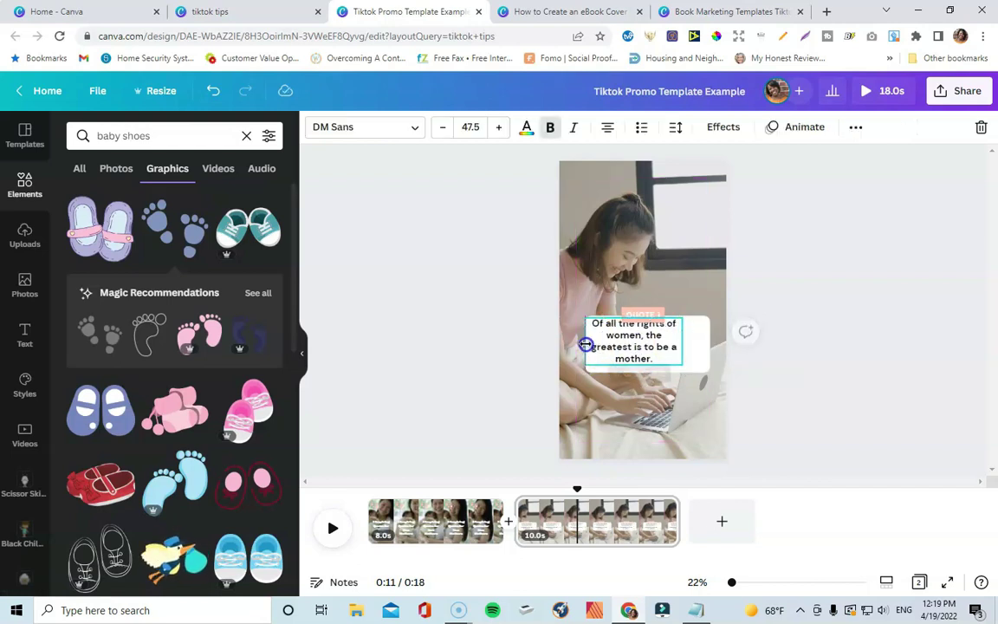
mouse_move(681, 344)
left_mouse_down()
mouse_move(709, 343)
mouse_move(662, 345)
left_mouse_up()
left_click(804, 329)
left_click(665, 345)
left_click(804, 293)
- Delete the background video of the woman at the laptop from the second page
left_click(658, 259)
left_click(842, 276)
left_click(674, 210)
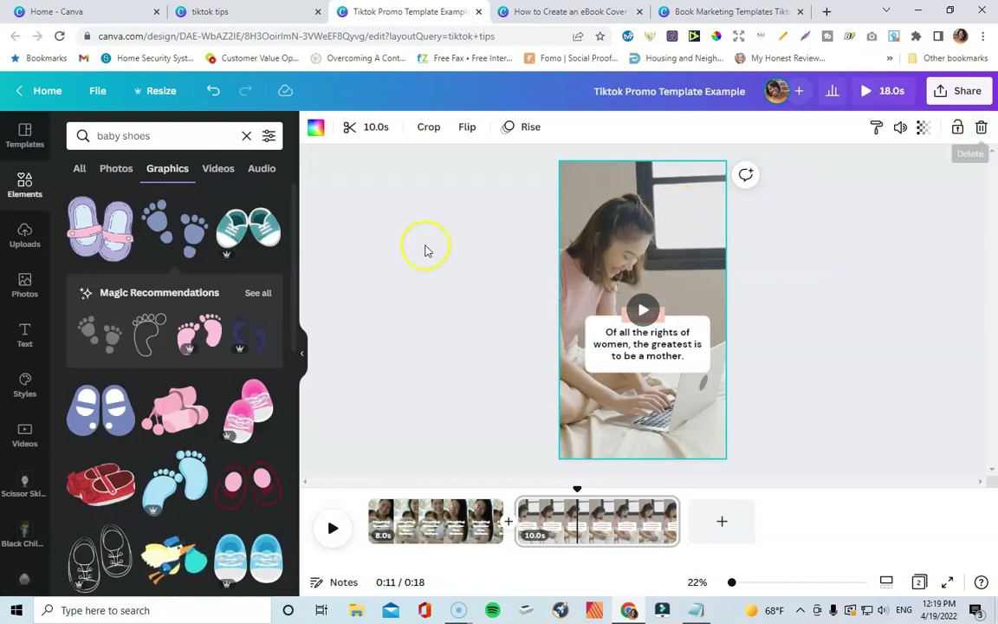
left_click(981, 130)
left_click(890, 214)
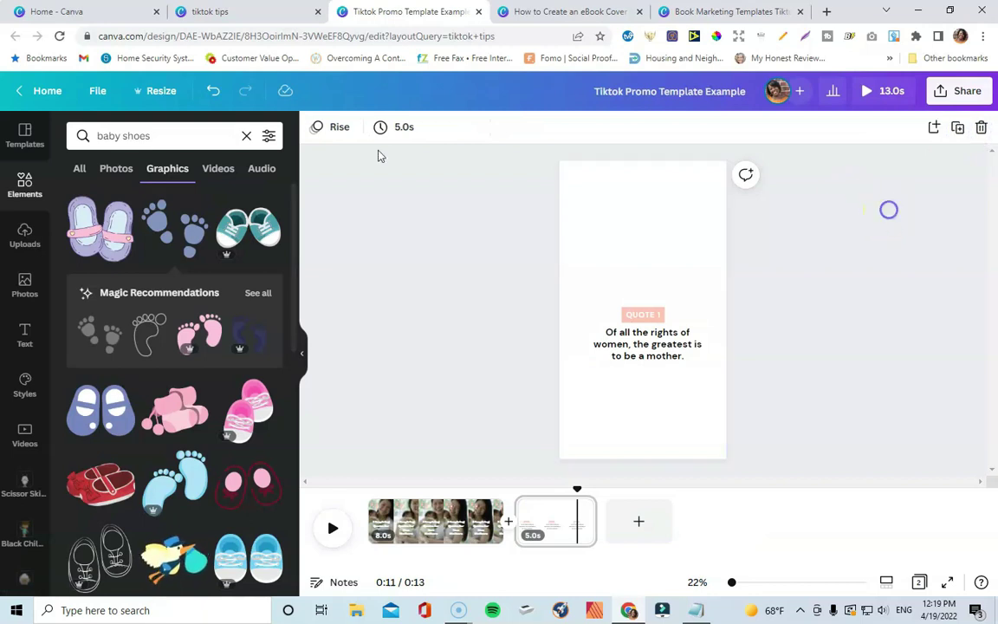
- Clear the "baby shoes" element search and enter "new mom" as the search term
left_click(246, 136)
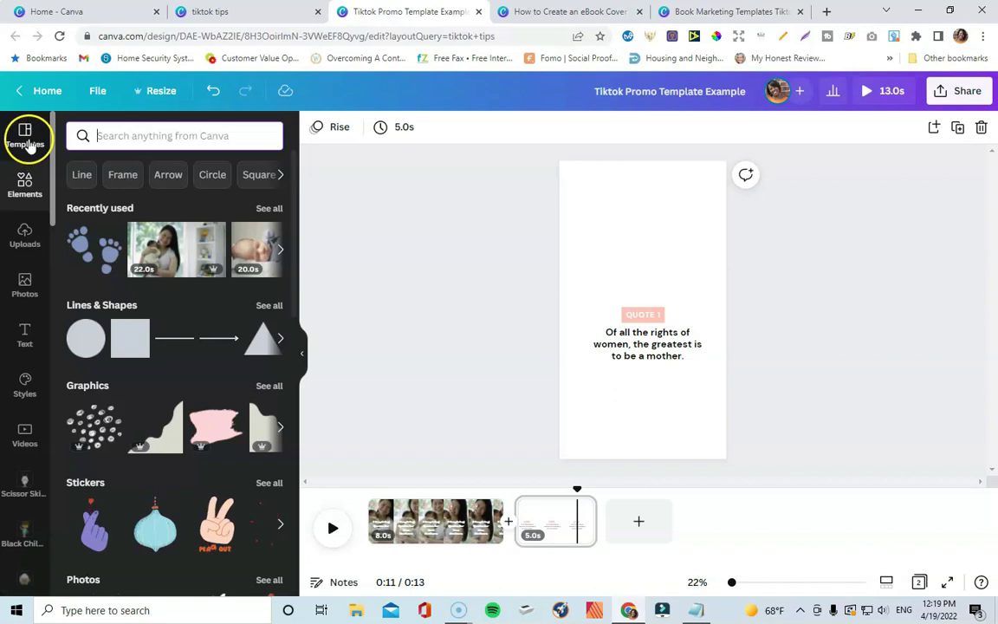
left_click(141, 136)
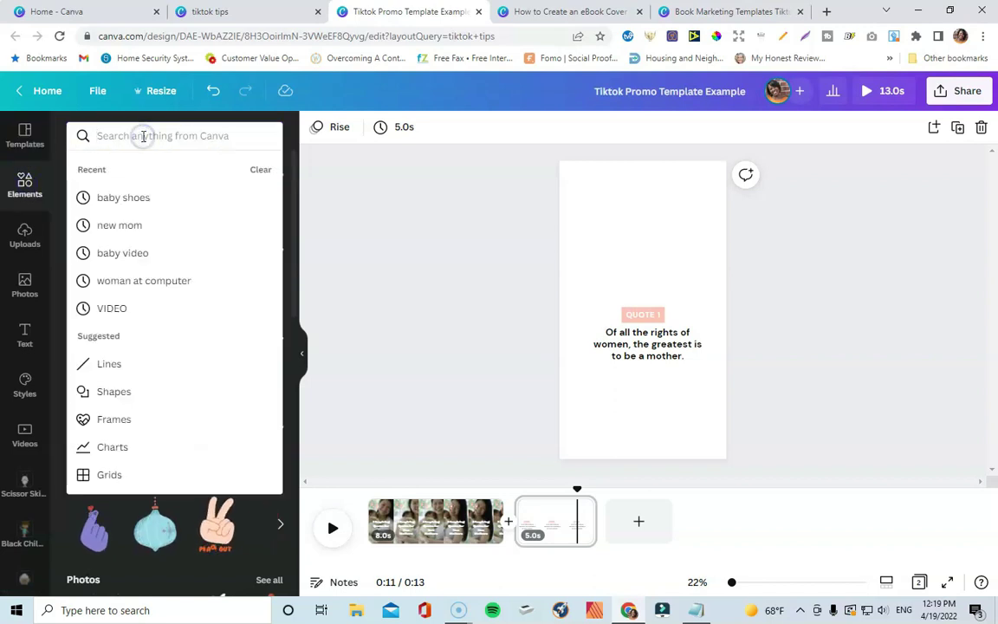
type("NEW MO")
key("BackSpace")
key("BackSpace")
key("BackSpace")
key("BackSpace")
key("BackSpace")
key("BackSpace")
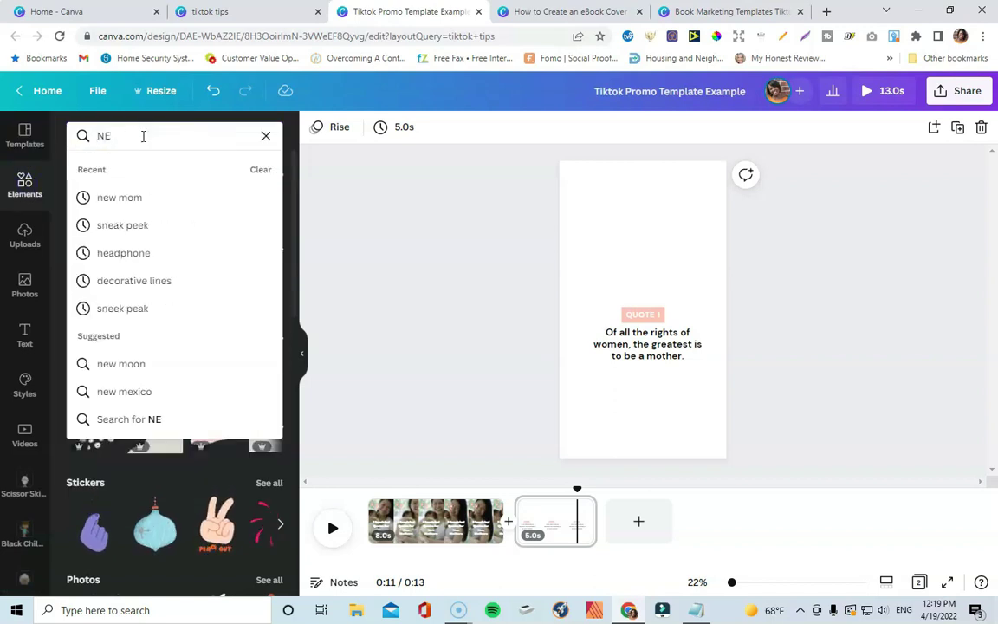
type("new mom")
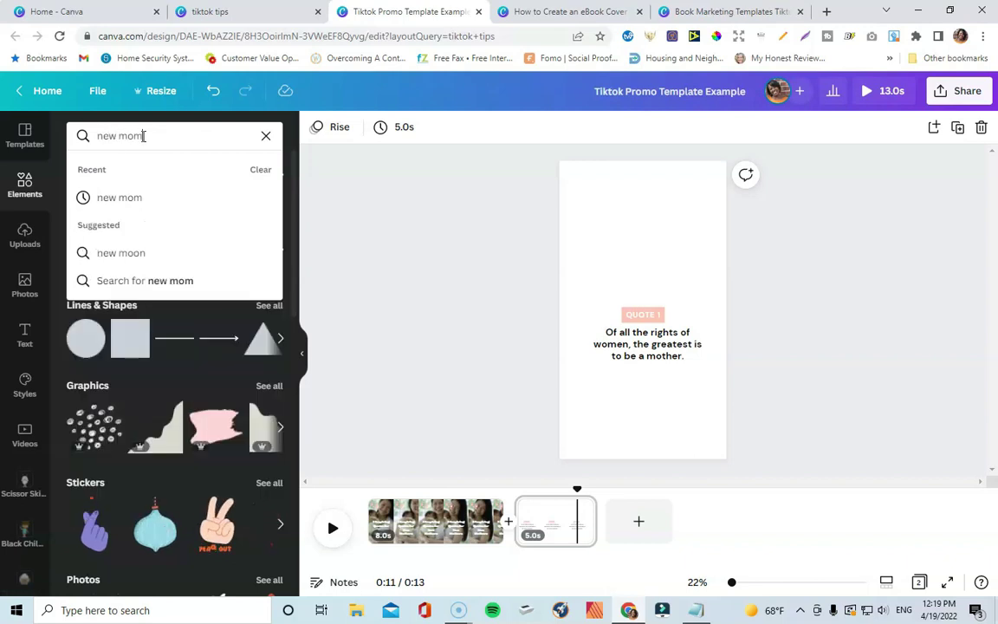
left_click(799, 275)
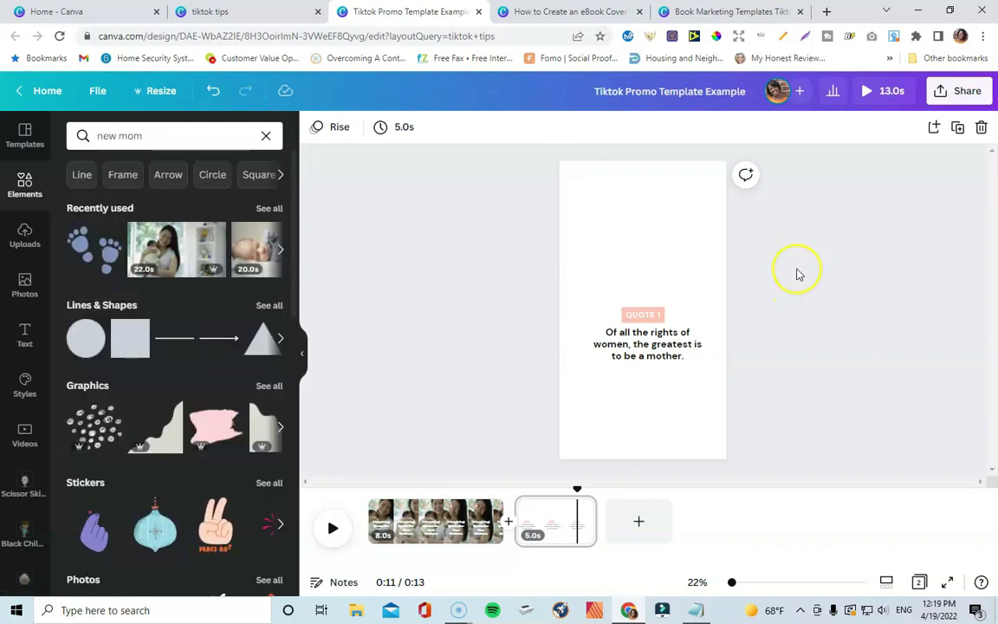
- Change the second page's background color to the pink from the document colors
left_click(667, 191)
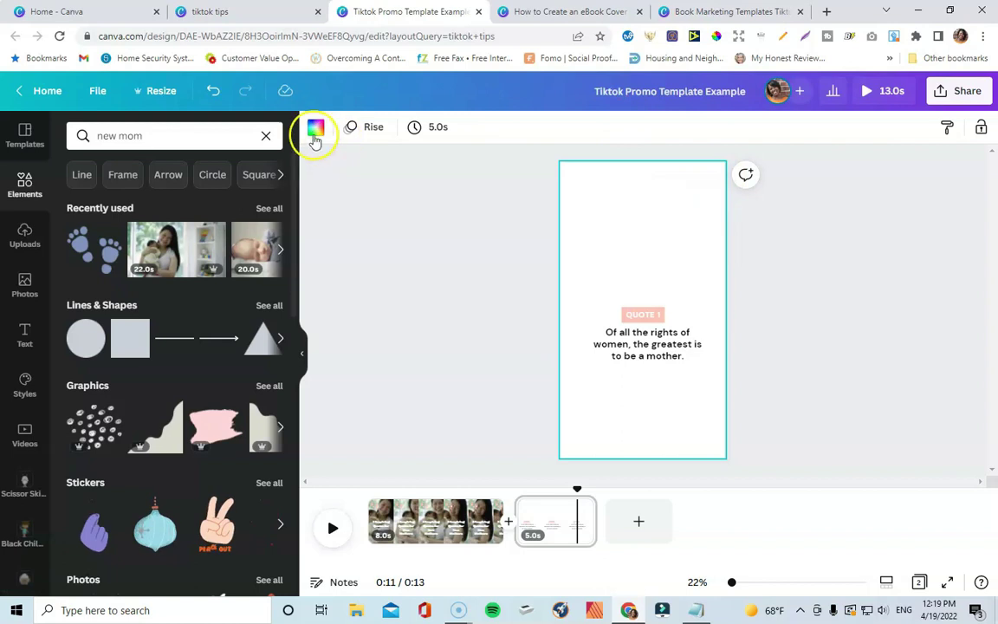
left_click(315, 130)
left_click(154, 198)
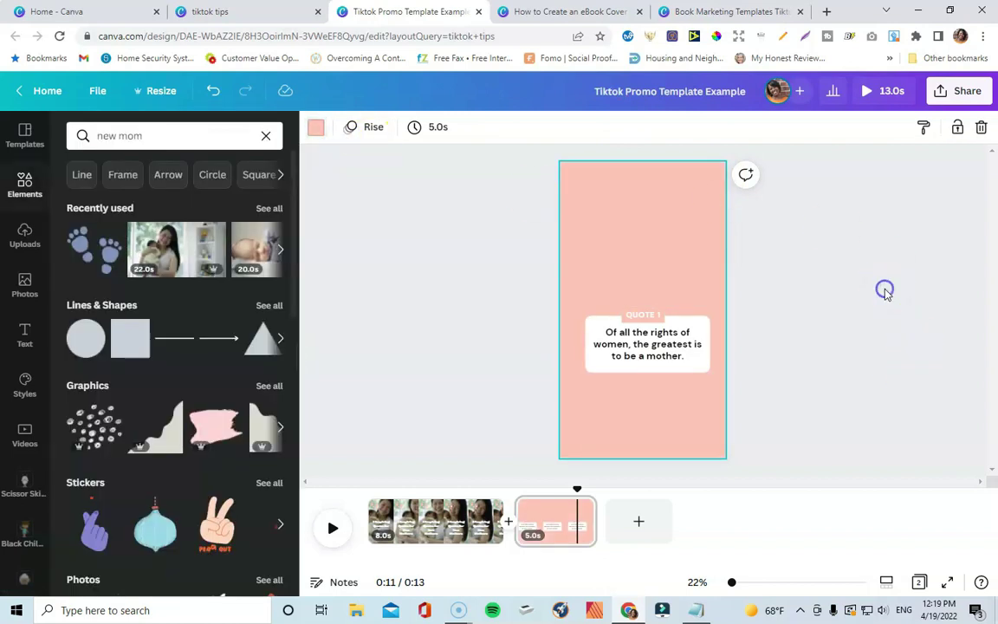
- Shift the white quote box slightly to the left so that it is centered on the page
left_click(686, 319)
left_click(764, 312)
left_click_drag(705, 330, 696, 320)
left_click(643, 290)
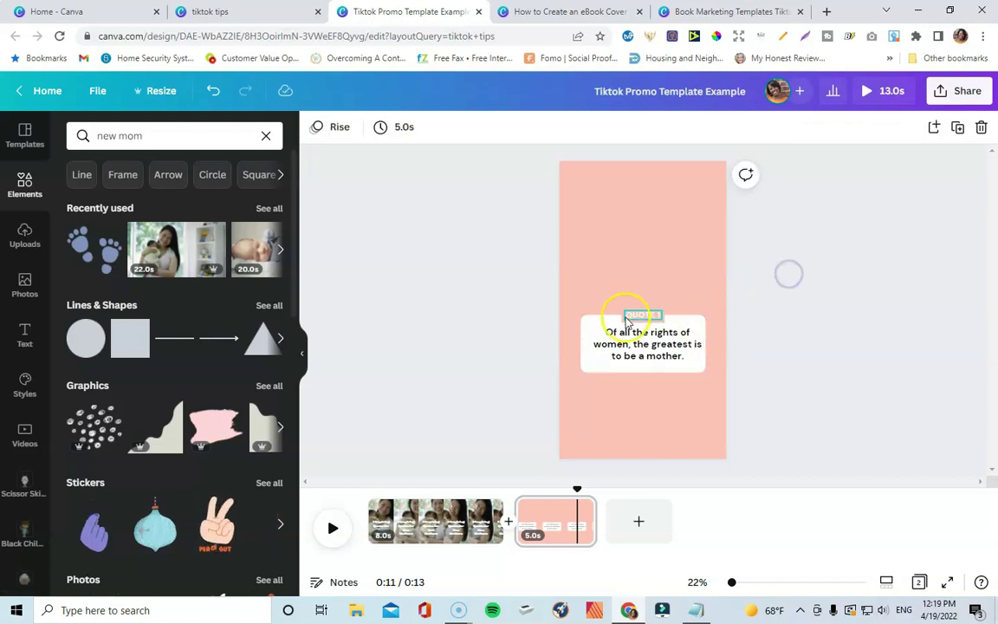
- Recolor the rectangle behind the "QUOTE 1" label with the near-black brand color
left_click(623, 320)
left_click(315, 128)
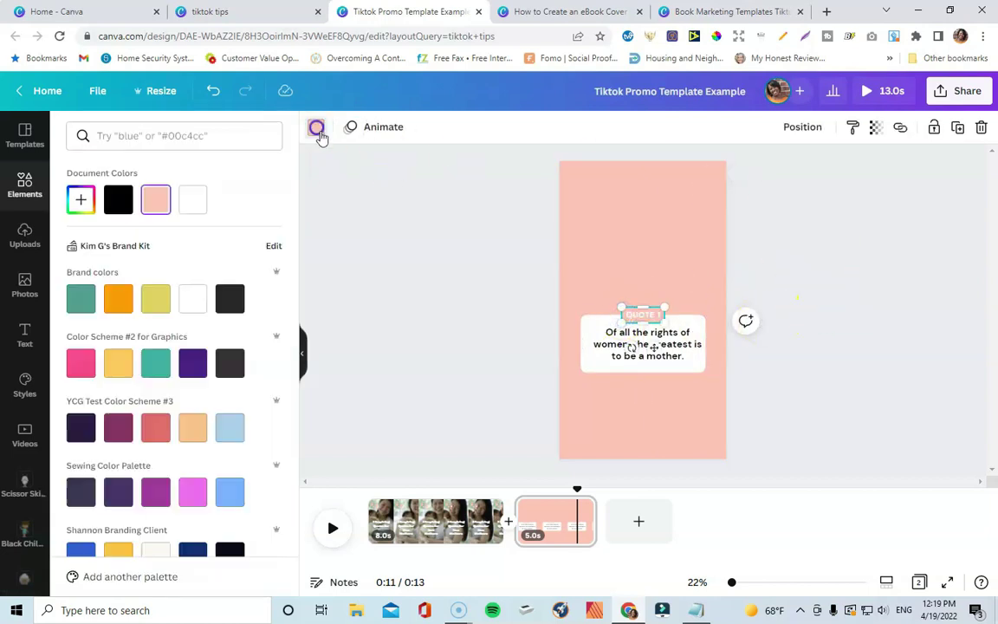
scroll(110, 407, "down", 3)
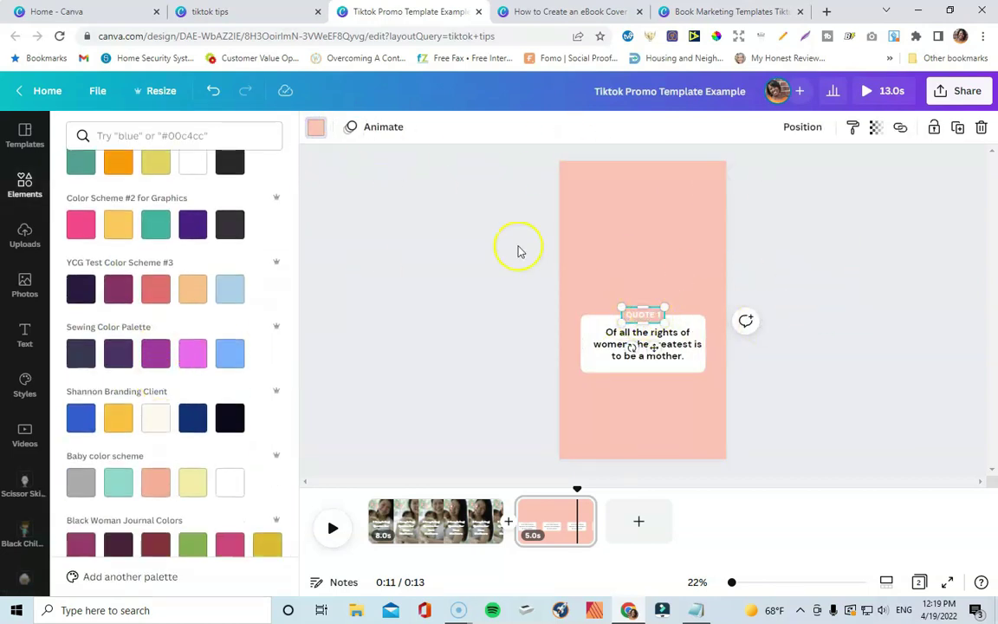
left_click(230, 162)
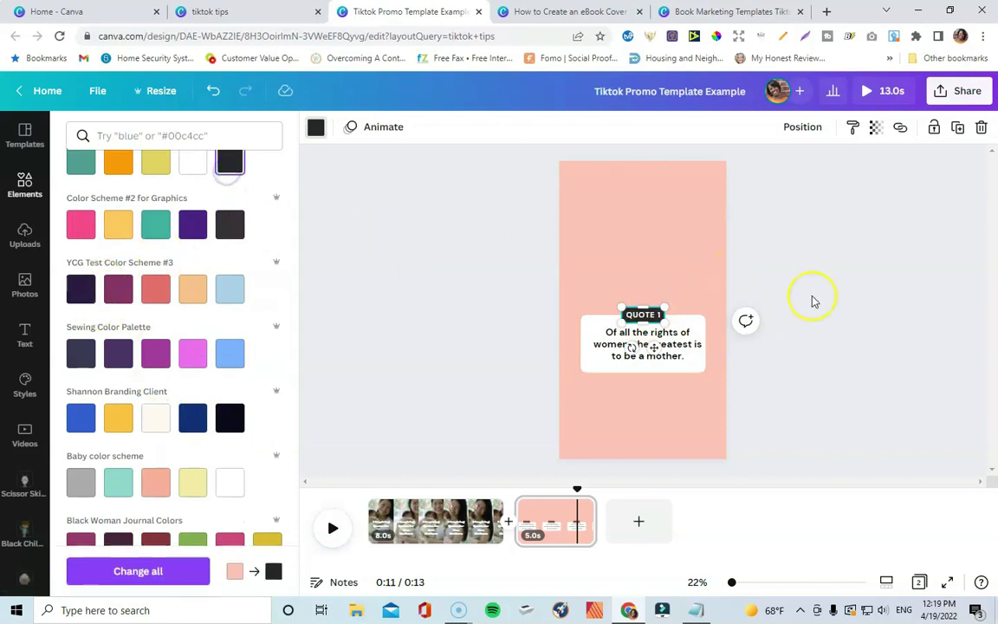
left_click(814, 289)
- Narrow the quote's text box from its right side so that the text is centered within the white box
left_click(595, 328)
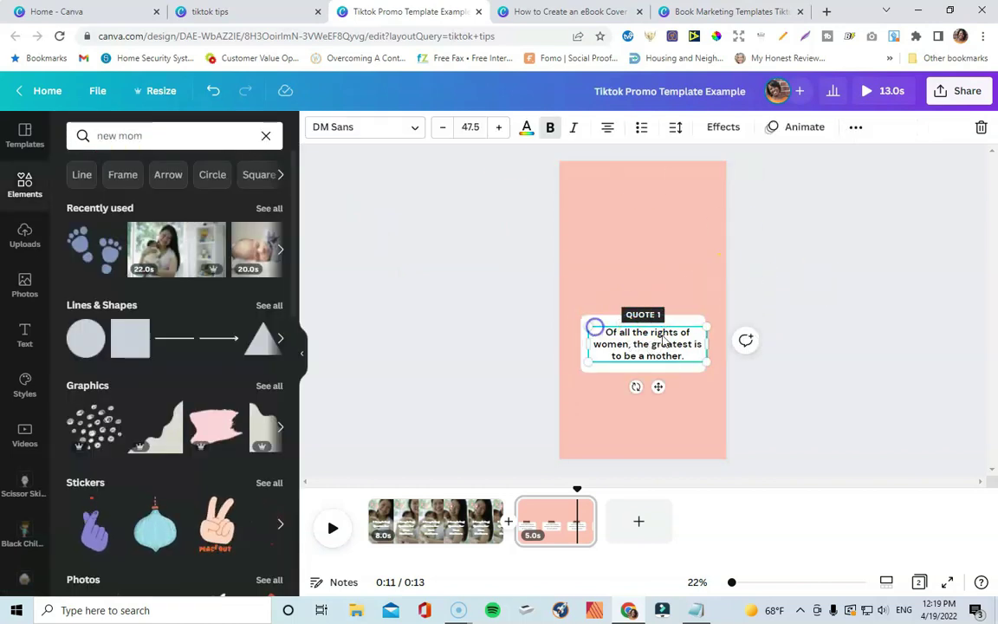
left_click_drag(706, 349, 697, 345)
left_click(768, 313)
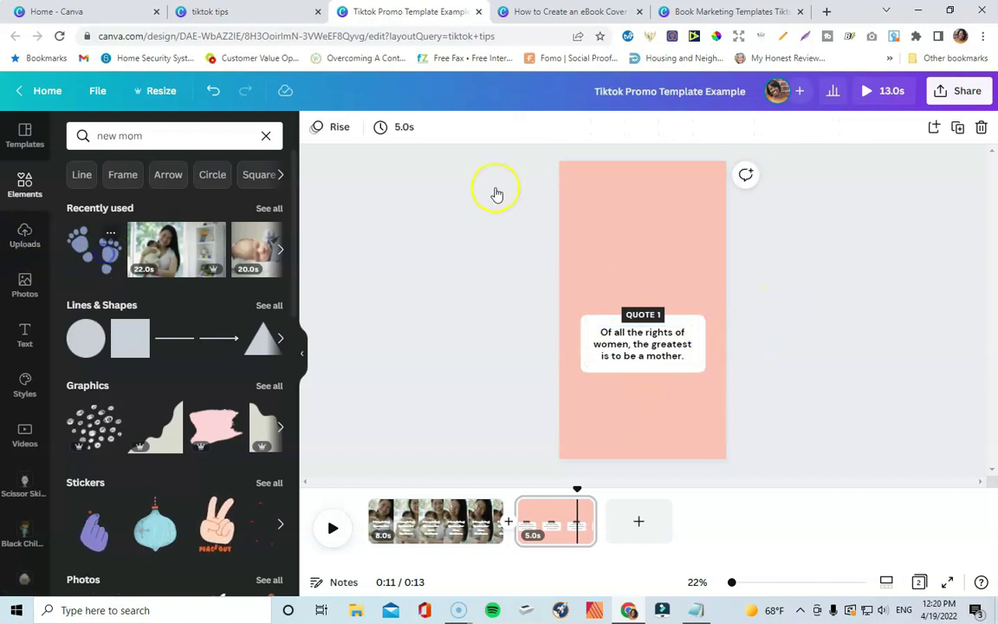
- Add the recently used baby footprints graphic centered above the quote, enlarge it slightly, and delete the smaller duplicate
left_click(138, 258)
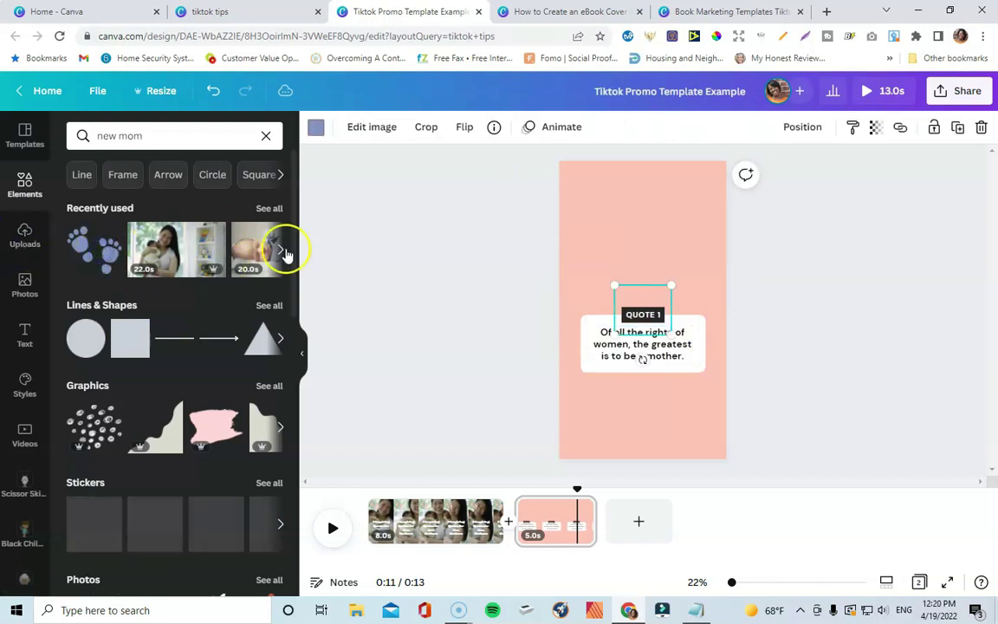
left_click(811, 260)
left_click_drag(651, 296, 594, 278)
left_click(652, 248)
left_click_drag(677, 236, 662, 242)
left_click(593, 267)
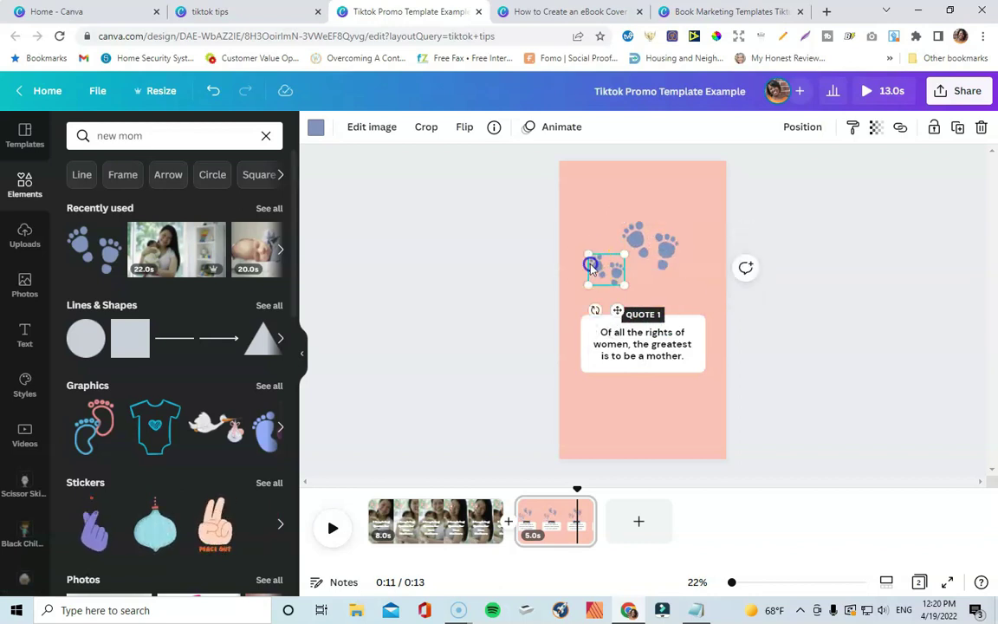
left_click(982, 125)
left_click(637, 251)
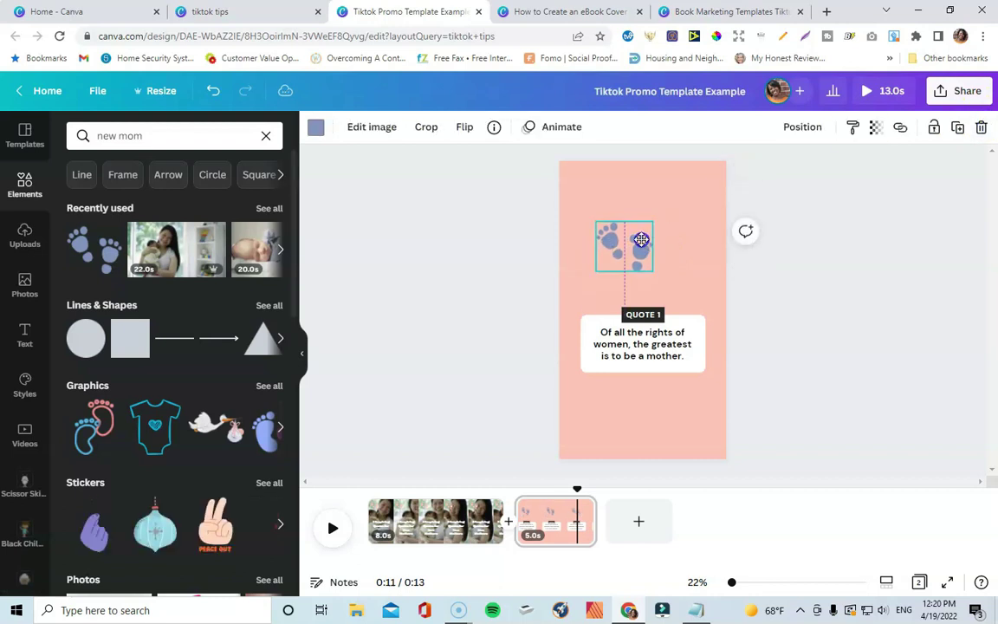
left_click_drag(641, 249, 643, 256)
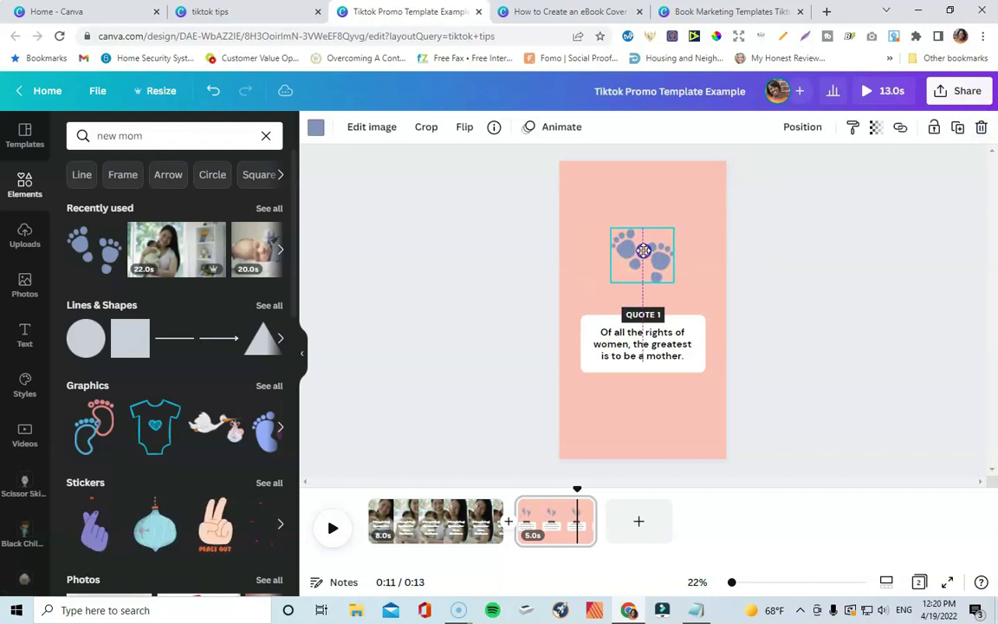
- Recolor the baby footprints graphic white, enlarge it to about 476 × 414, and keep it centered above the quote
left_click(314, 130)
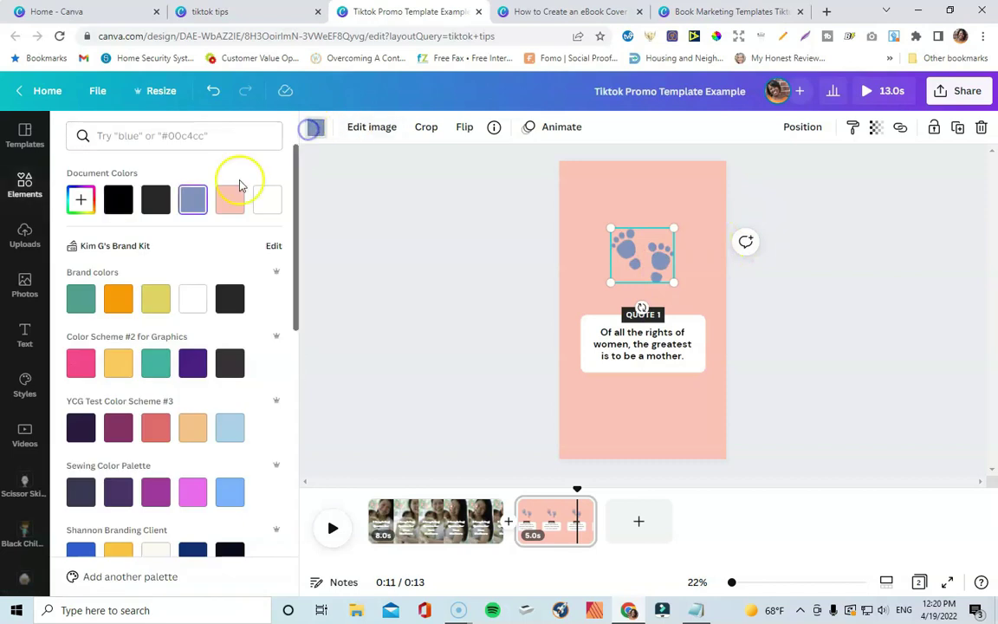
left_click(191, 297)
left_click(783, 289)
left_click(654, 248)
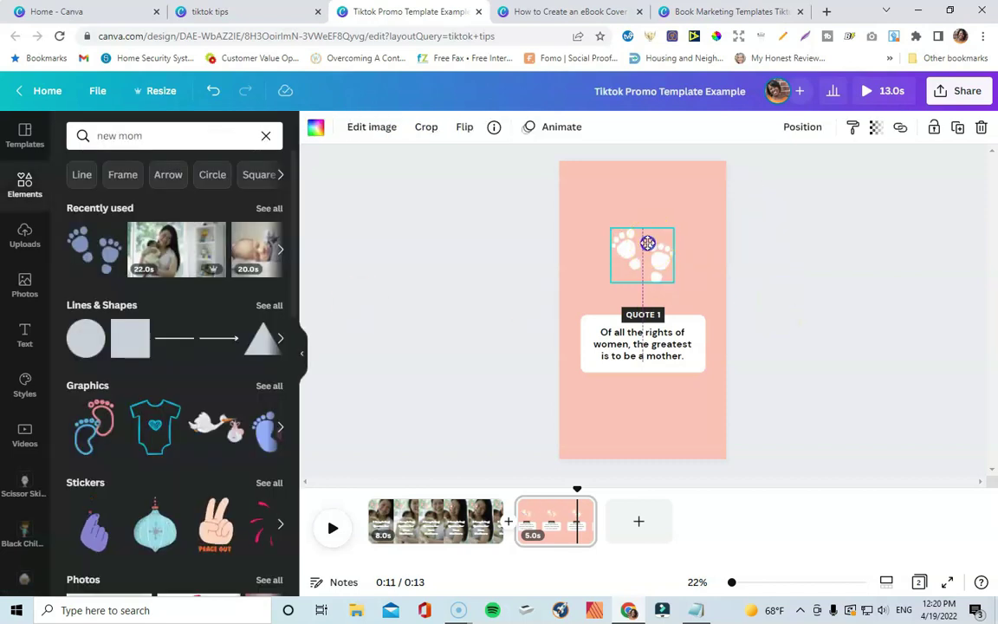
left_click_drag(611, 282, 608, 279)
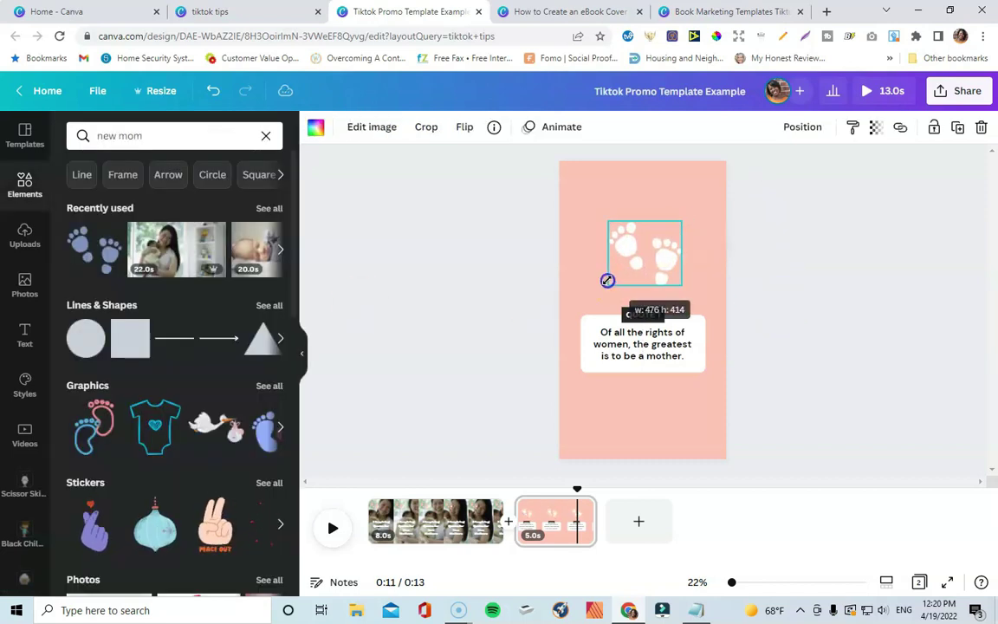
left_click(777, 285)
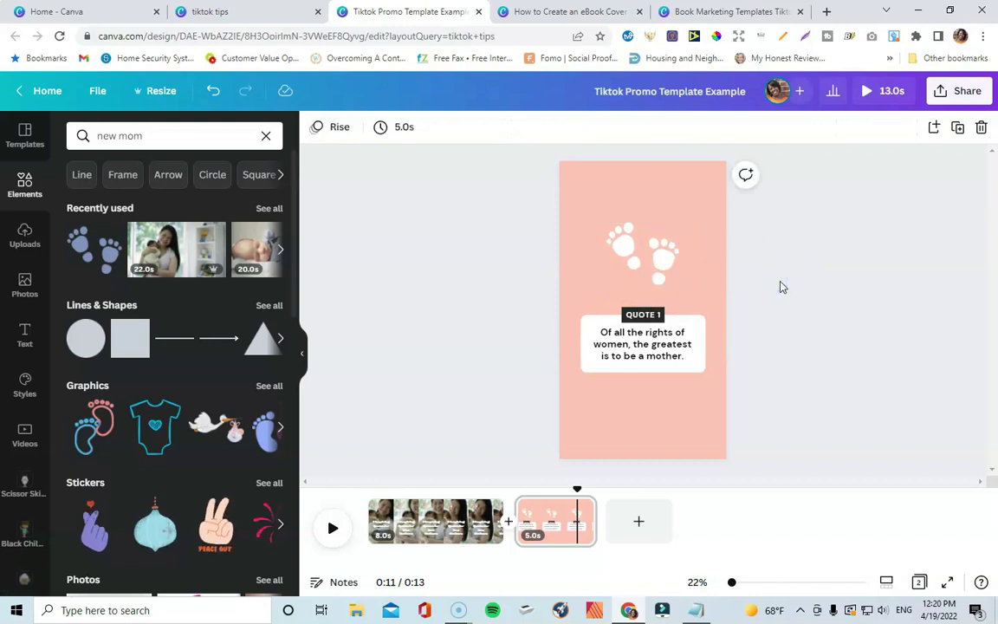
- Enclose the quote in quotation marks, replacing its final period, and nudge the text slightly upward in the white box
left_click(655, 346)
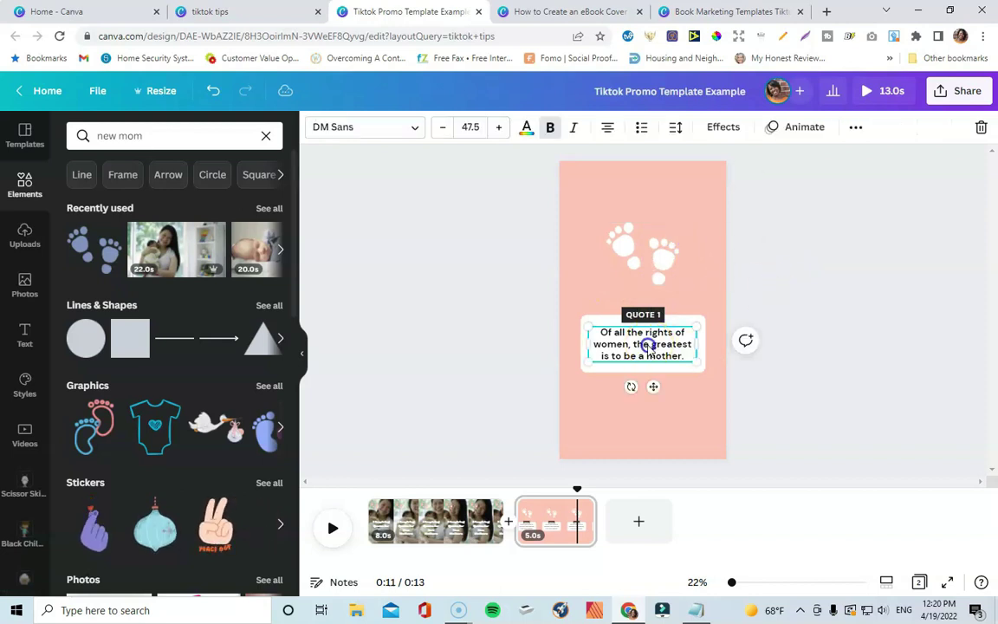
left_click(602, 332)
type("\"")
left_click(684, 357)
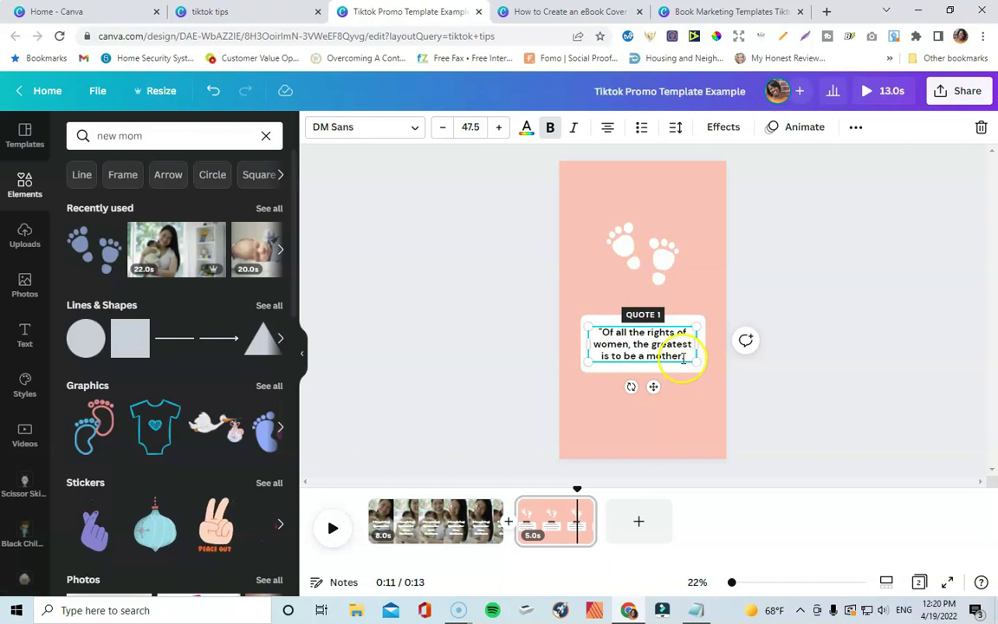
type("\"")
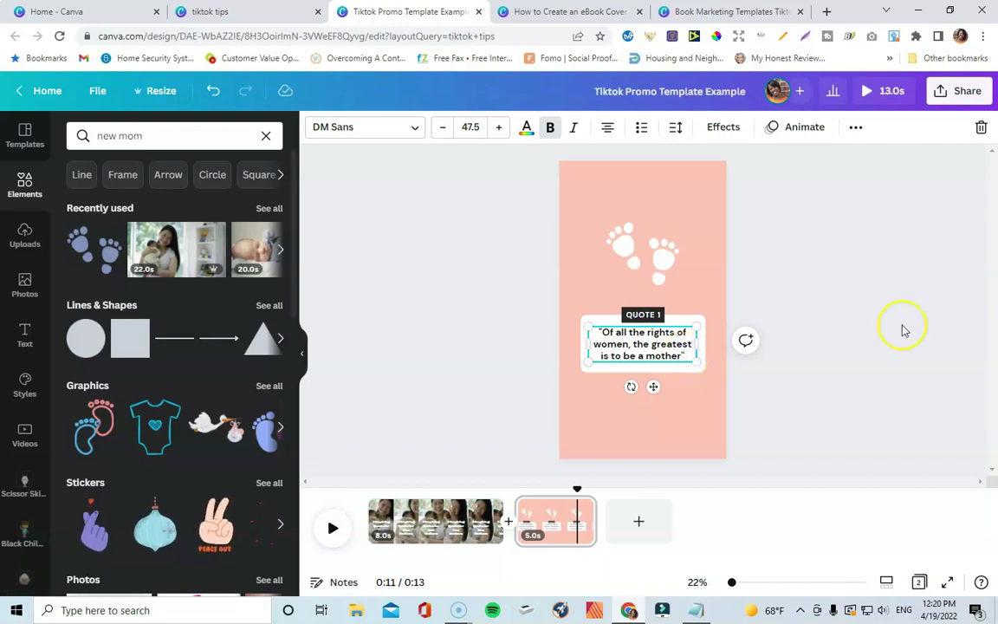
left_click(901, 328)
left_click(630, 355)
left_click(746, 575)
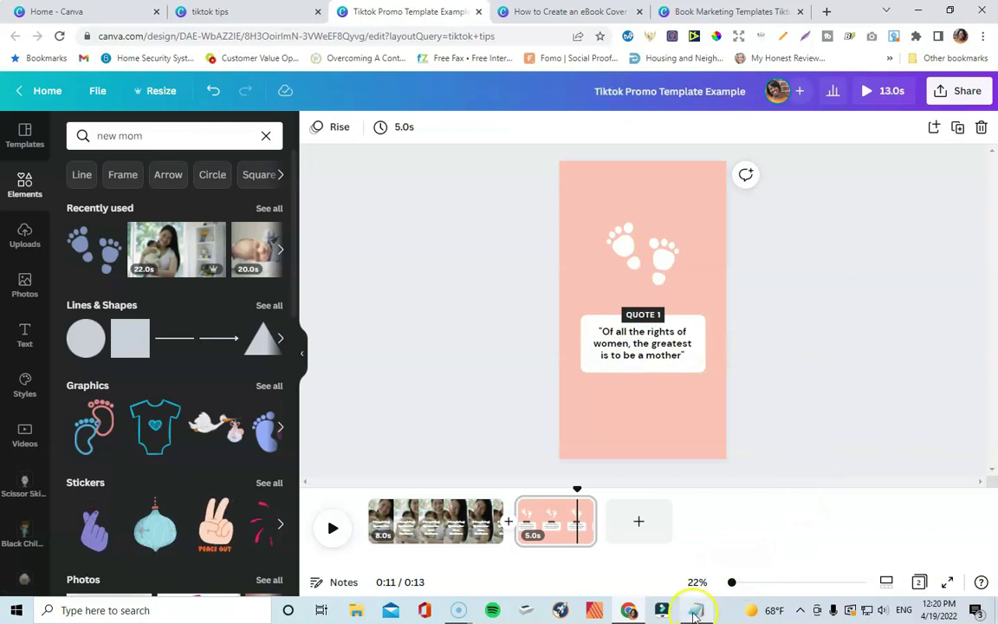
- Extend the second page's duration on the timeline to 7.7 seconds
mouse_move(697, 611)
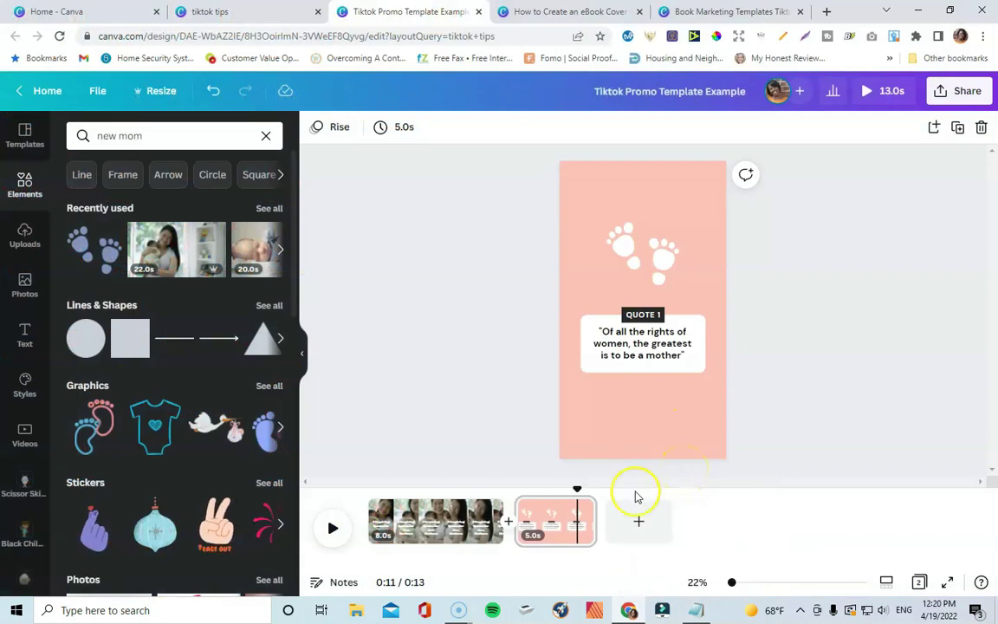
mouse_move(592, 522)
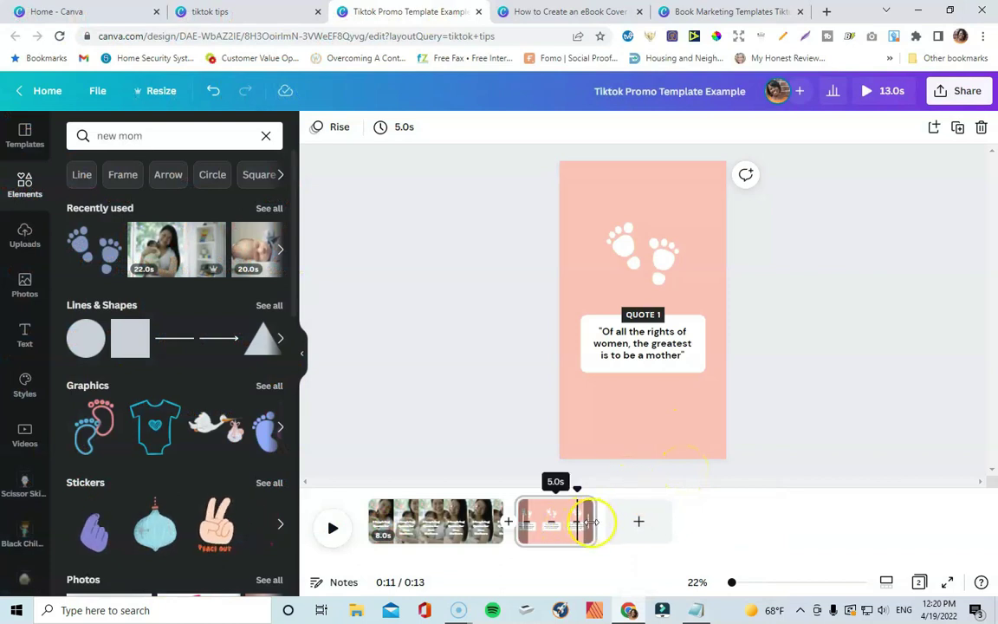
left_click_drag(594, 522, 638, 522)
left_click(777, 407)
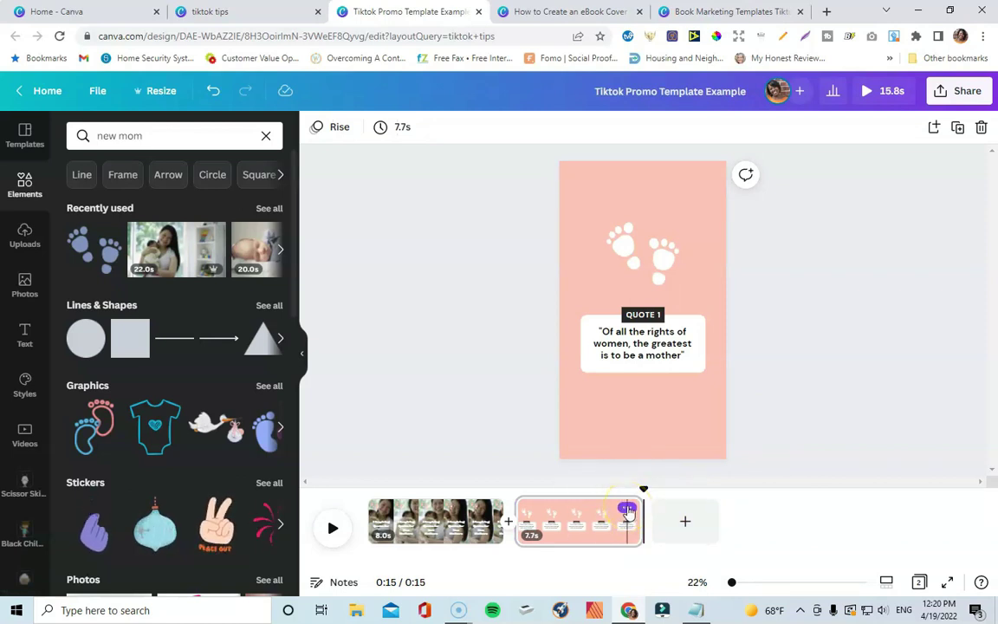
- Duplicate the first quote page and change the copy's label to QUOTE 2
left_click(627, 509)
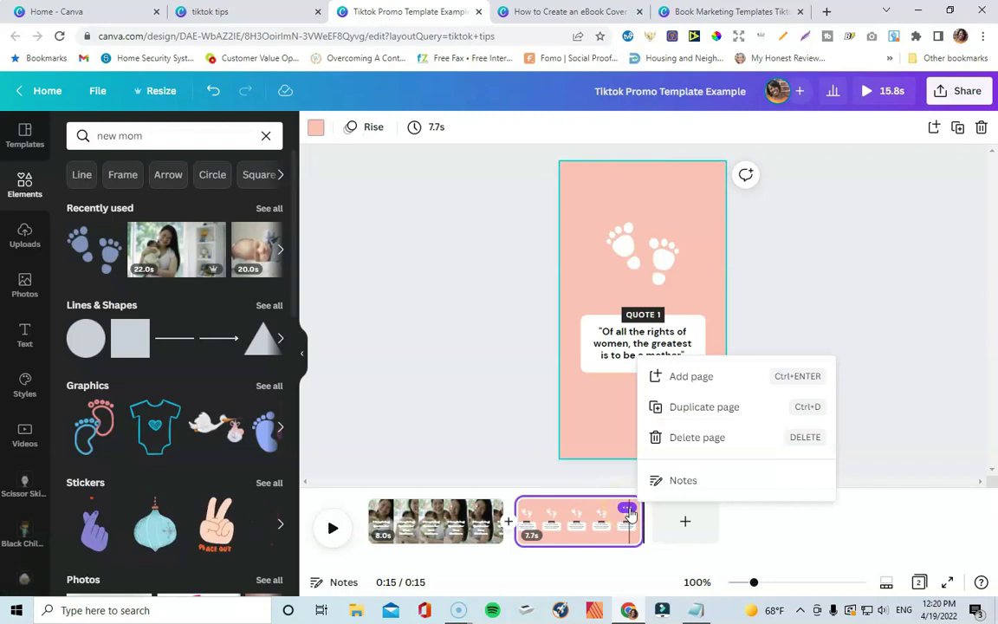
left_click(705, 409)
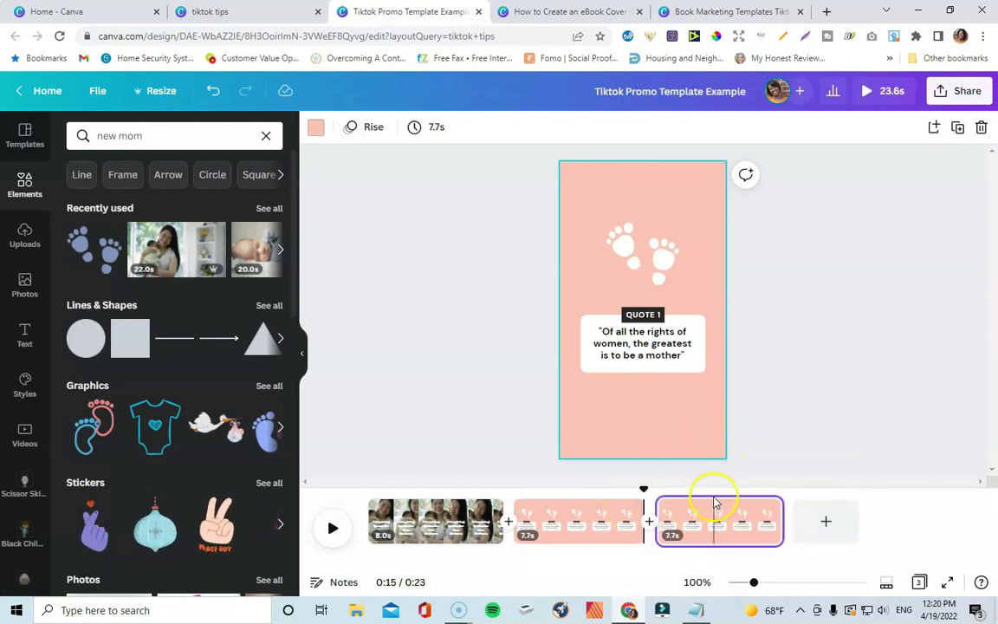
double_click(659, 316)
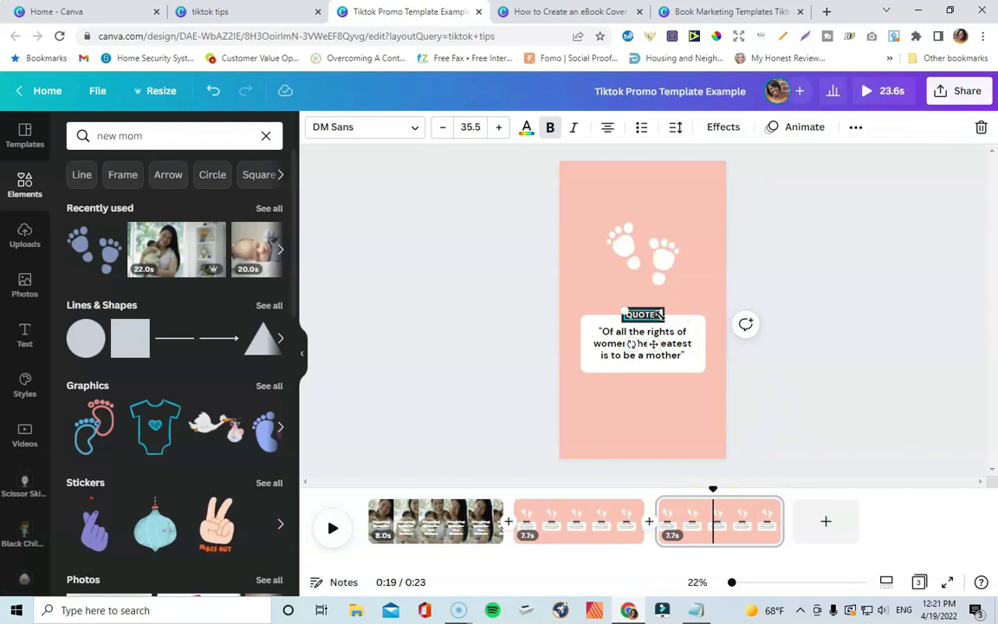
left_click(817, 348)
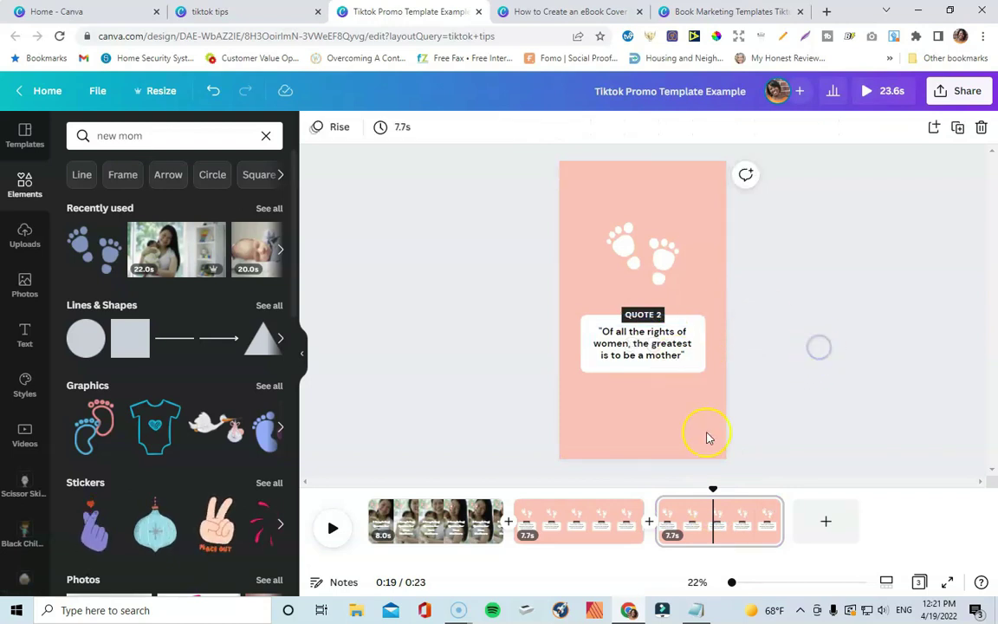
- Replace the duplicated page's quote with "I like to think of motherhood as a great big adventure. ..." from the Notepad list, keeping it centered in the box
left_click(695, 608)
left_click_drag(743, 243, 412, 244)
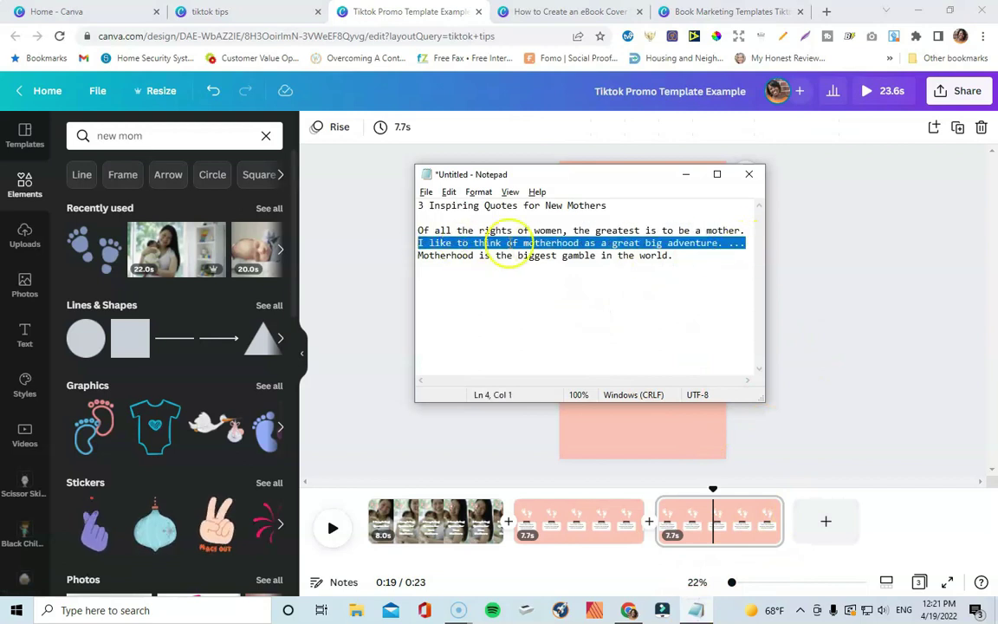
key("alt+Tab")
left_click(640, 360)
left_click(640, 361)
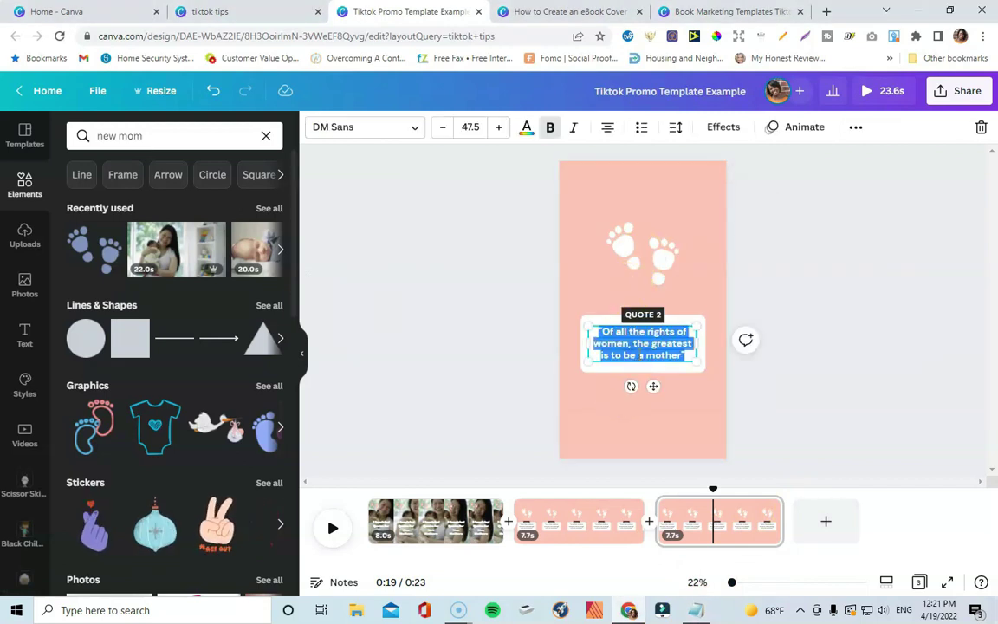
type("I like to think of motherhood as a great big adventure...")
left_click(795, 352)
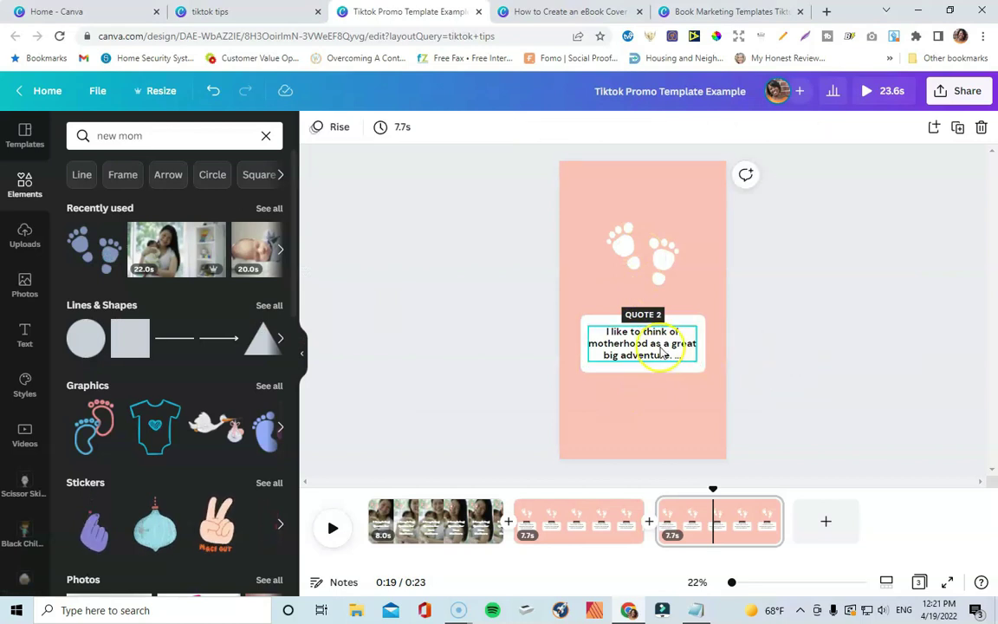
left_click(661, 351)
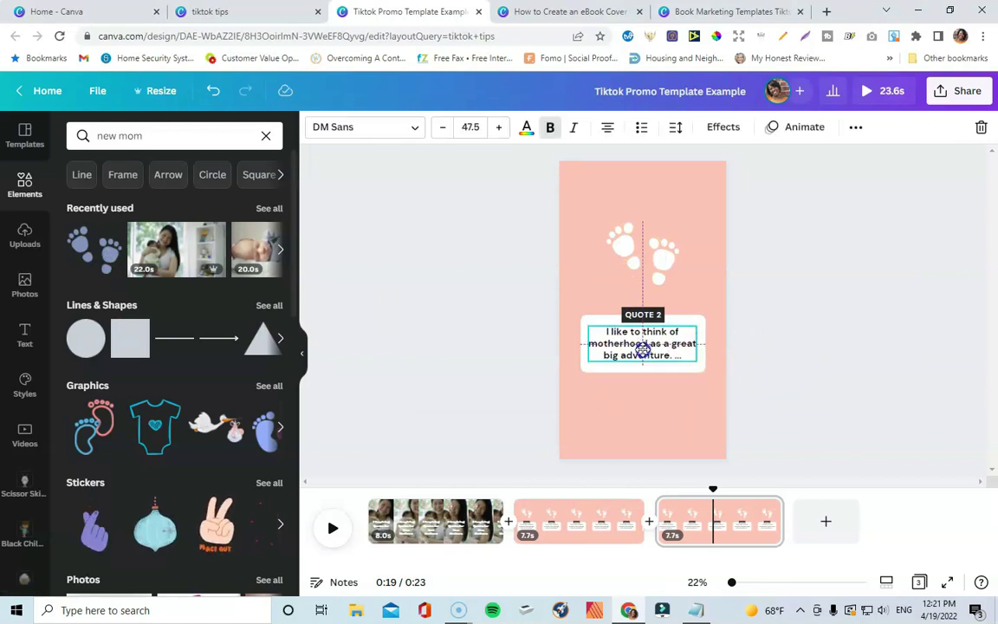
left_click(804, 348)
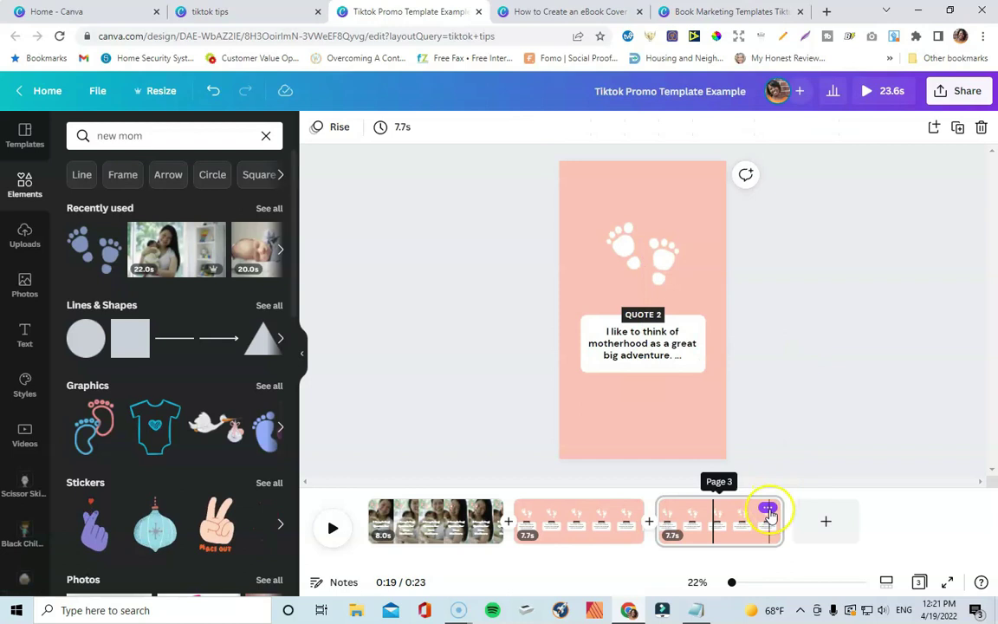
- Duplicate the second quote page and change the copy's label to QUOTE 3
left_click(770, 514)
left_click(846, 367)
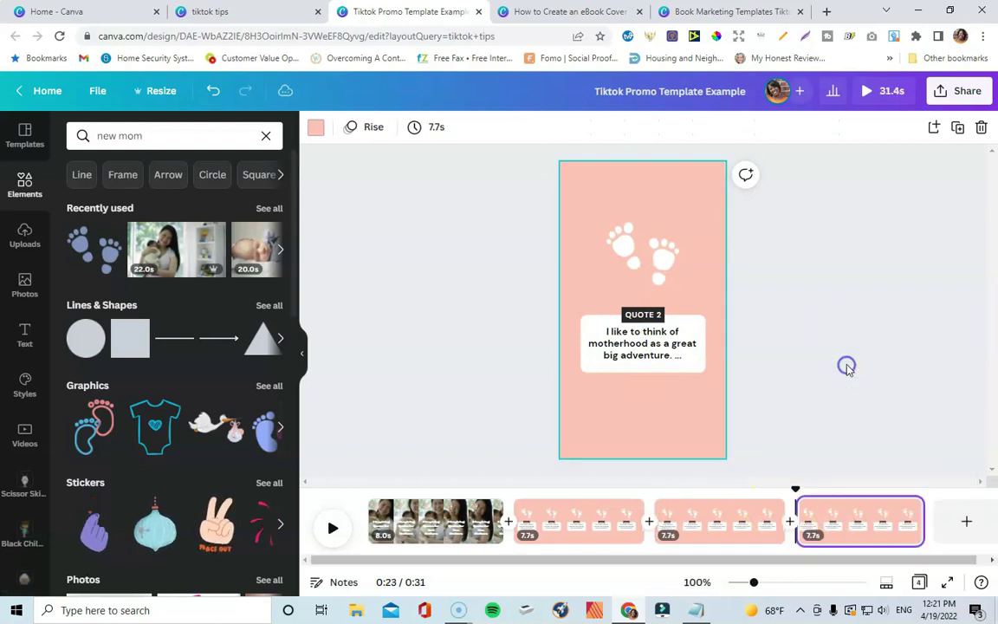
left_click(850, 517)
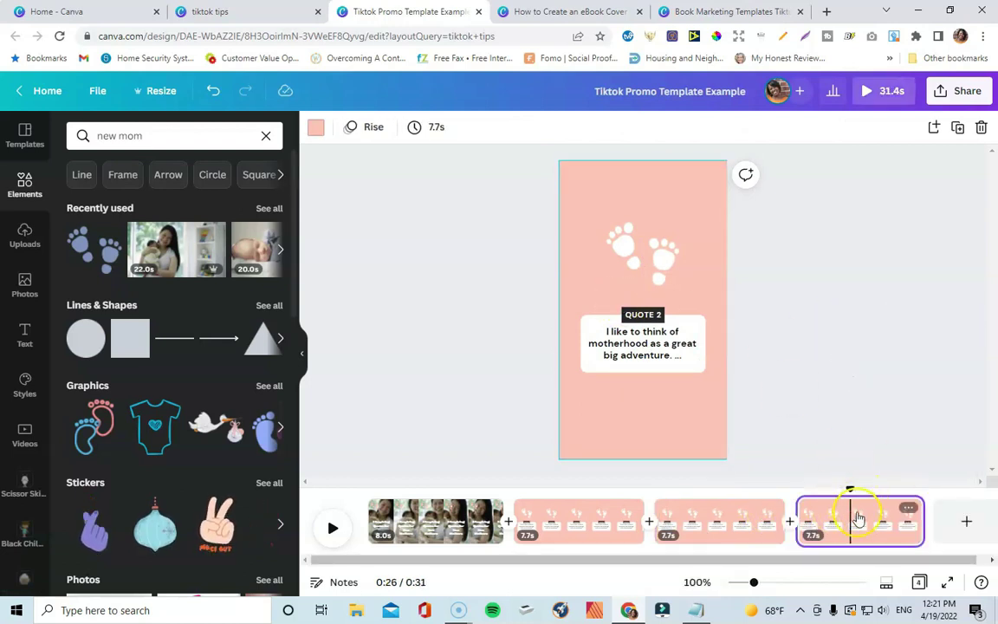
double_click(655, 316)
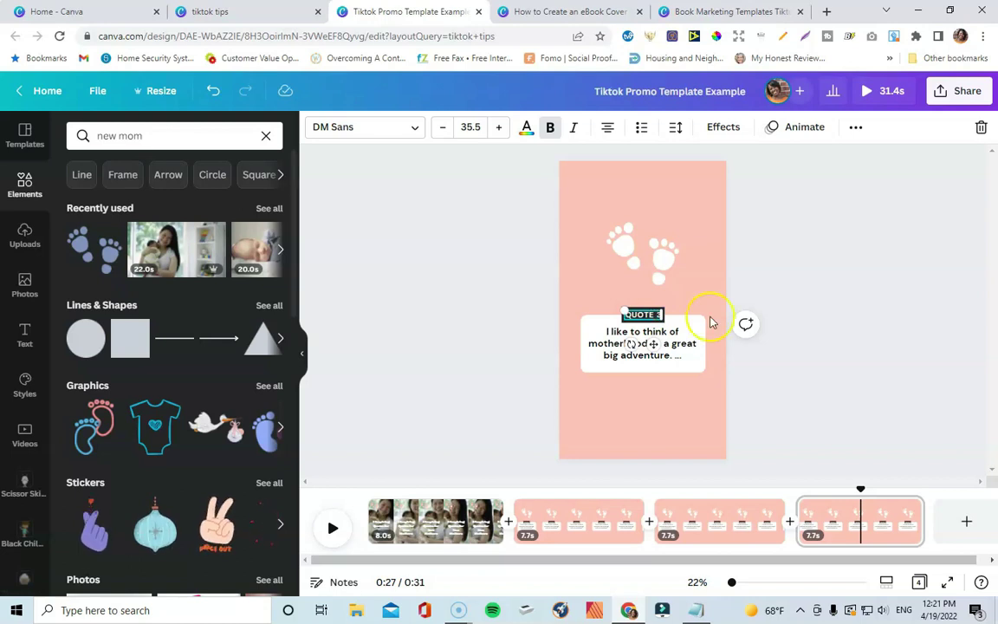
- Replace the QUOTE 3 page's quote with "Motherhood is the biggest gamble in the world." copied from the Notepad list
double_click(667, 350)
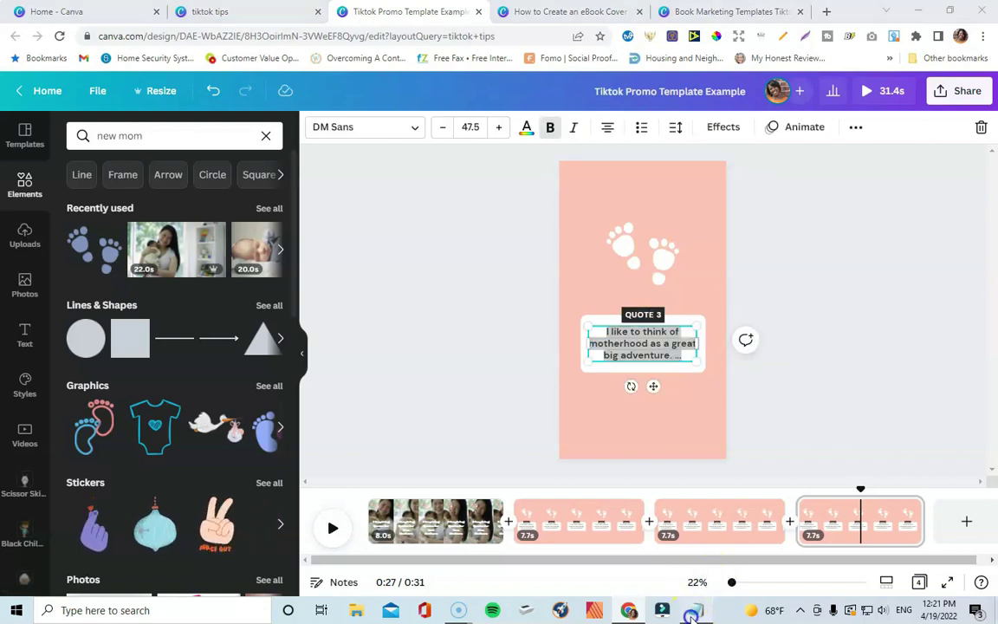
left_click(691, 614)
left_click_drag(673, 256, 422, 258)
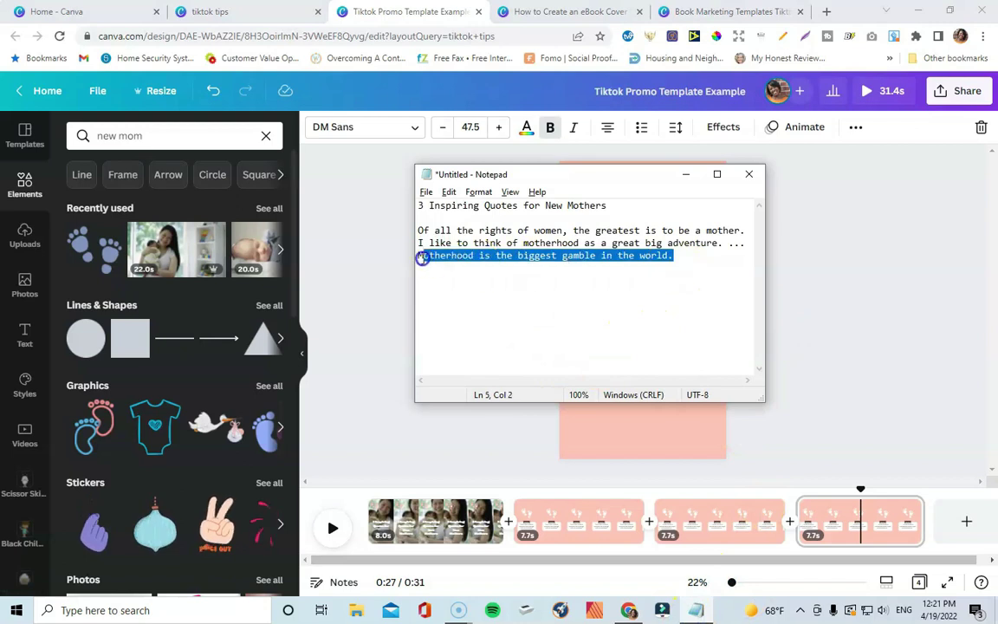
right_click(440, 258)
left_click(475, 302)
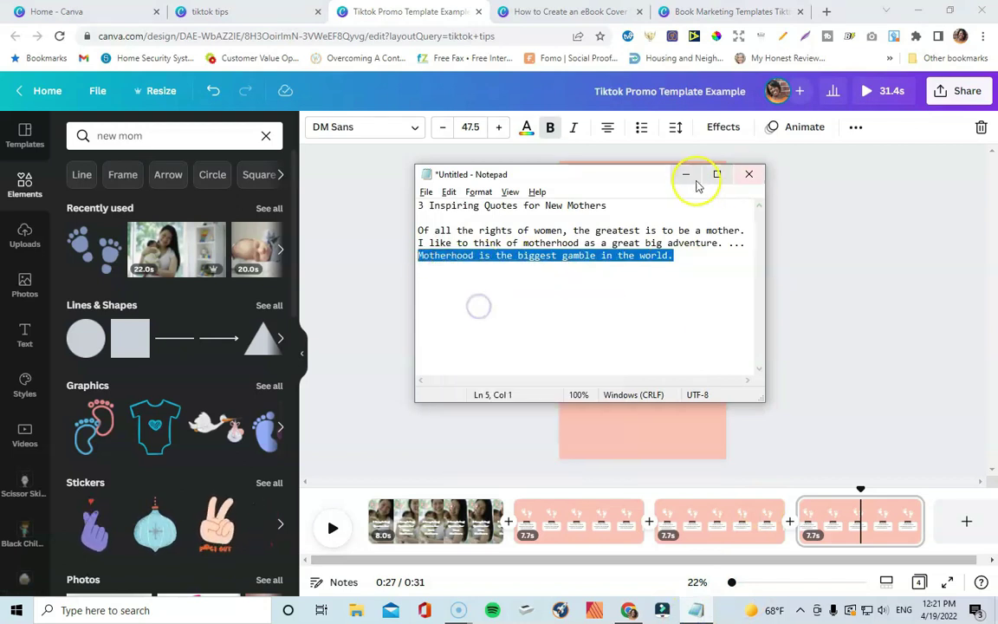
left_click(689, 177)
key("ctrl+v")
- Set the third quote's text size to 80 and fit it below its label inside a taller white box
triple_click(651, 358)
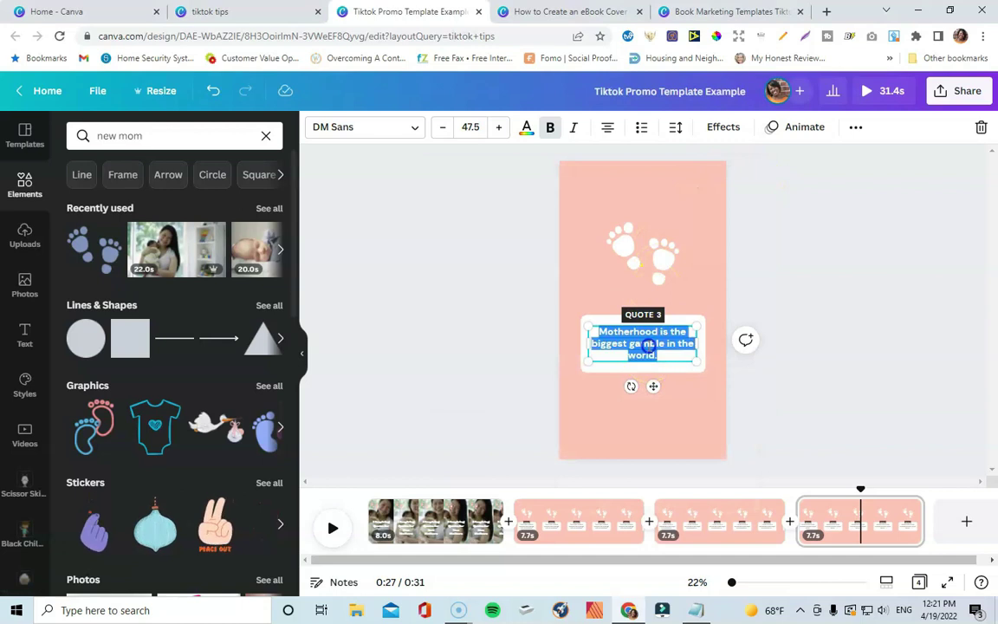
left_click(470, 127)
key("Return")
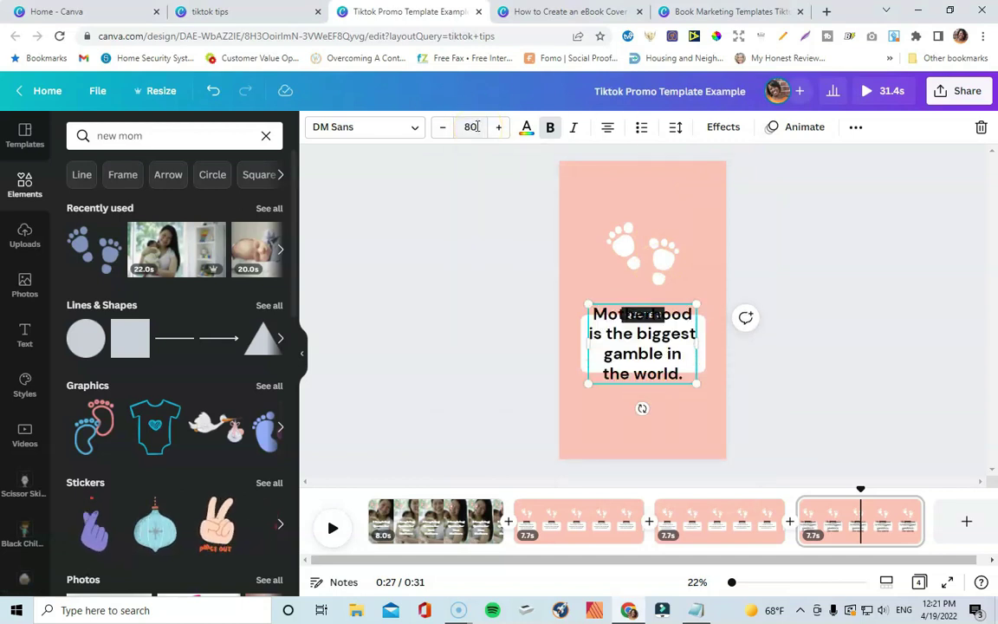
left_click(902, 309)
left_click(661, 381)
left_click_drag(661, 381, 651, 416)
left_click(777, 303)
left_click(680, 323)
left_click(828, 361)
- Set the second quote's text size to 80 and move the text down below its QUOTE 2 label
left_click(748, 517)
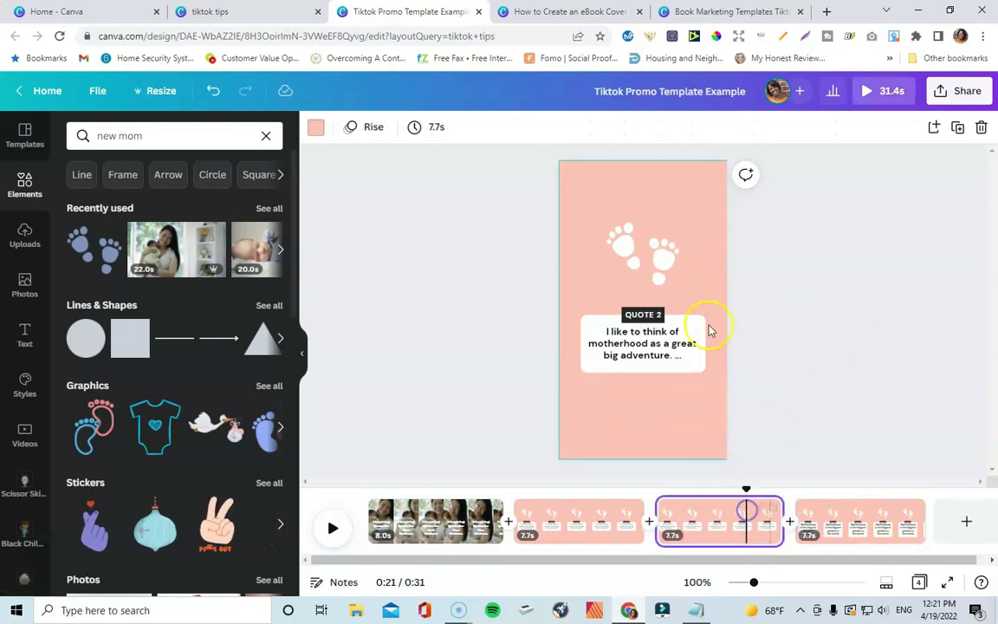
double_click(637, 345)
key("ctrl+a")
left_click(481, 127)
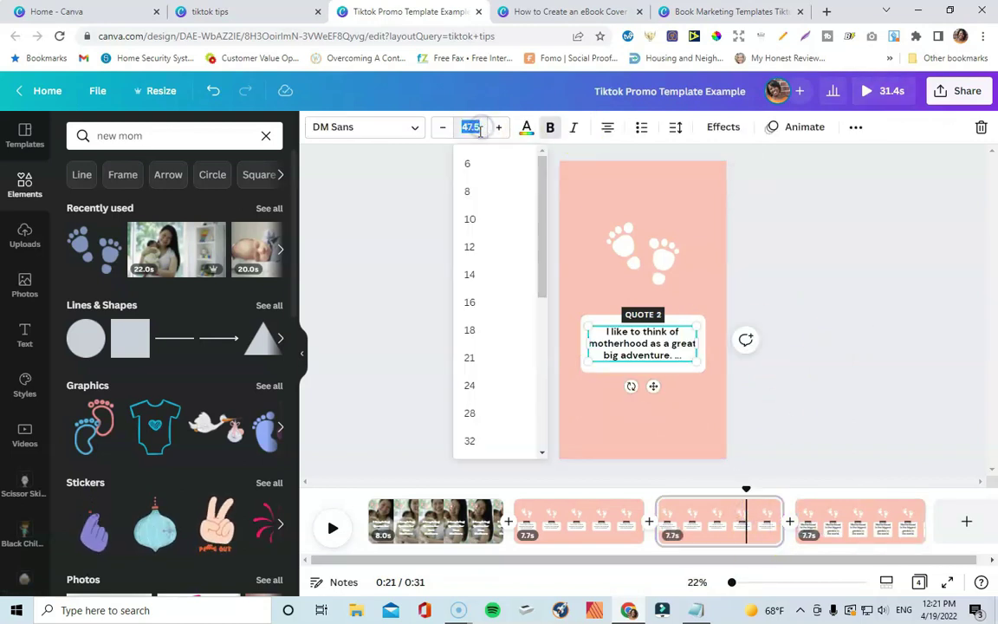
key("Return")
left_click(825, 297)
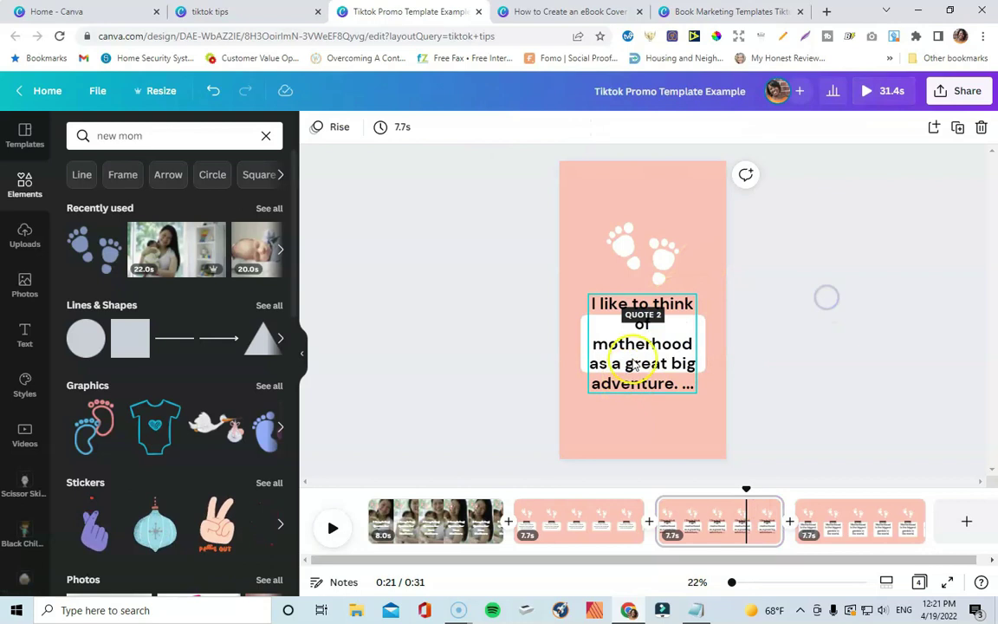
left_click(635, 392)
left_click_drag(635, 393, 635, 387)
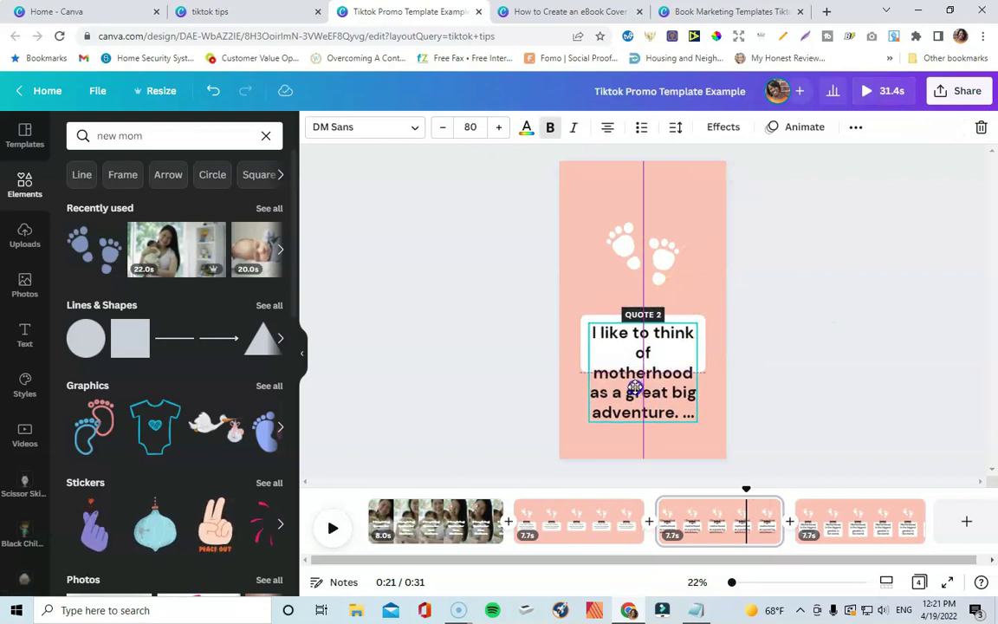
- Extend the white box behind the second quote downward to about 805 × 774 so it encloses the text
left_click(528, 327)
left_click(582, 334)
left_click(648, 437)
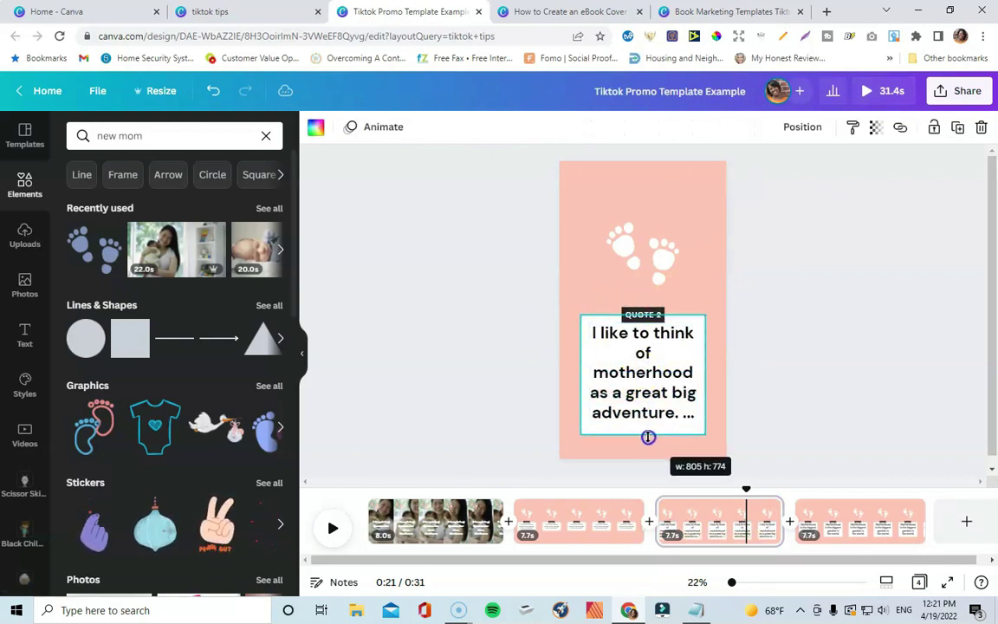
left_click(788, 381)
left_click(668, 383)
left_click(797, 378)
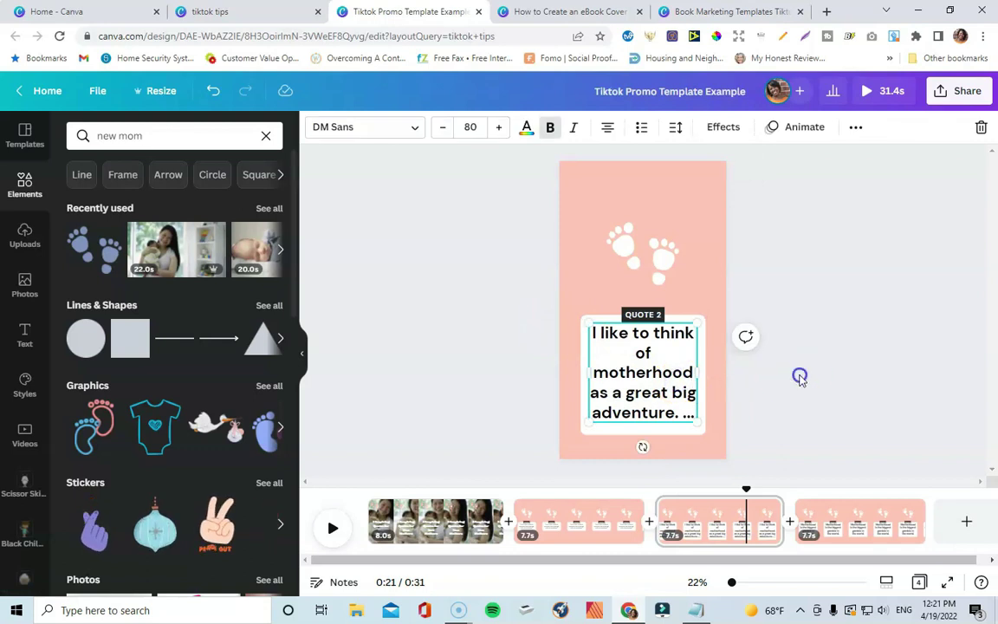
- Set the text size of the quote on the QUOTE 1 page to 80
left_click(611, 518)
double_click(641, 350)
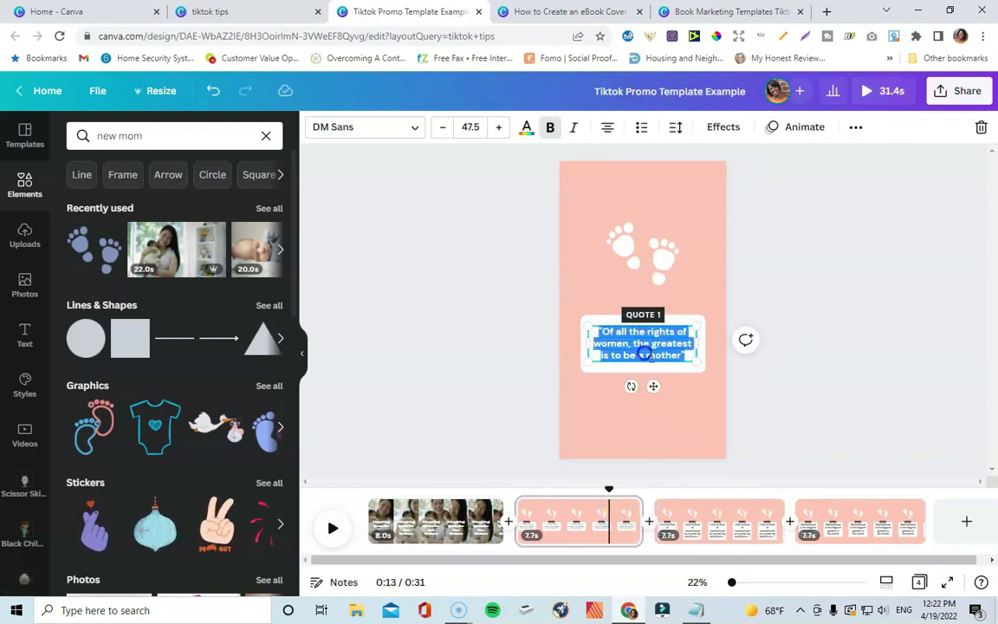
left_click(473, 128)
type("80")
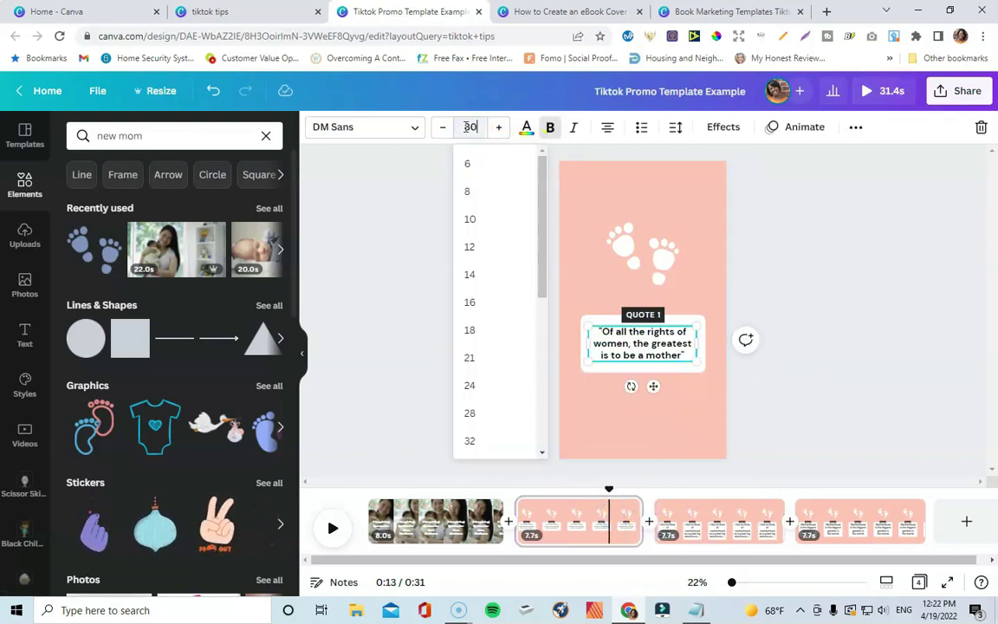
key("Return")
left_click(494, 307)
- Move the first quote below its label, widening its text frame slightly, and extend the white box downward around it
left_click_drag(636, 340, 639, 377)
left_click_drag(708, 378, 710, 379)
left_click_drag(590, 378, 662, 438)
left_click(597, 321)
left_click(663, 364)
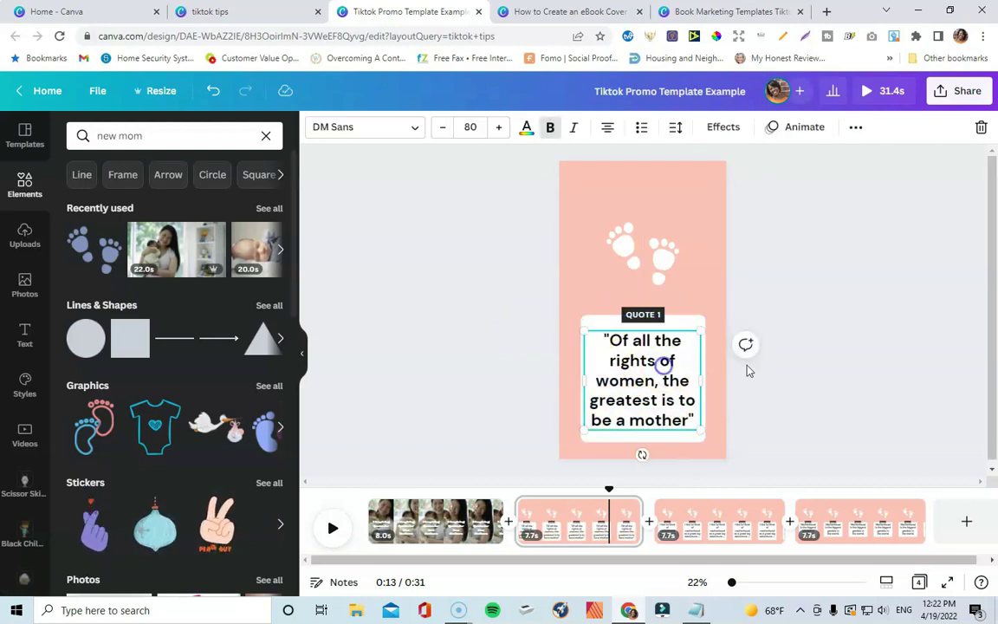
left_click(835, 351)
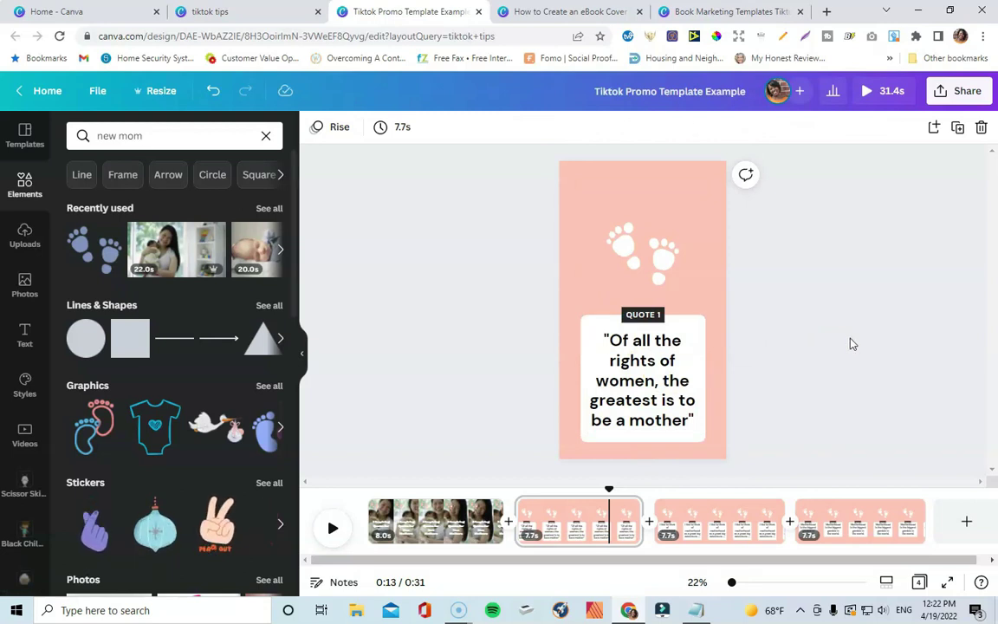
- Return to the first page and move the playhead to the very start of the video
key("Right")
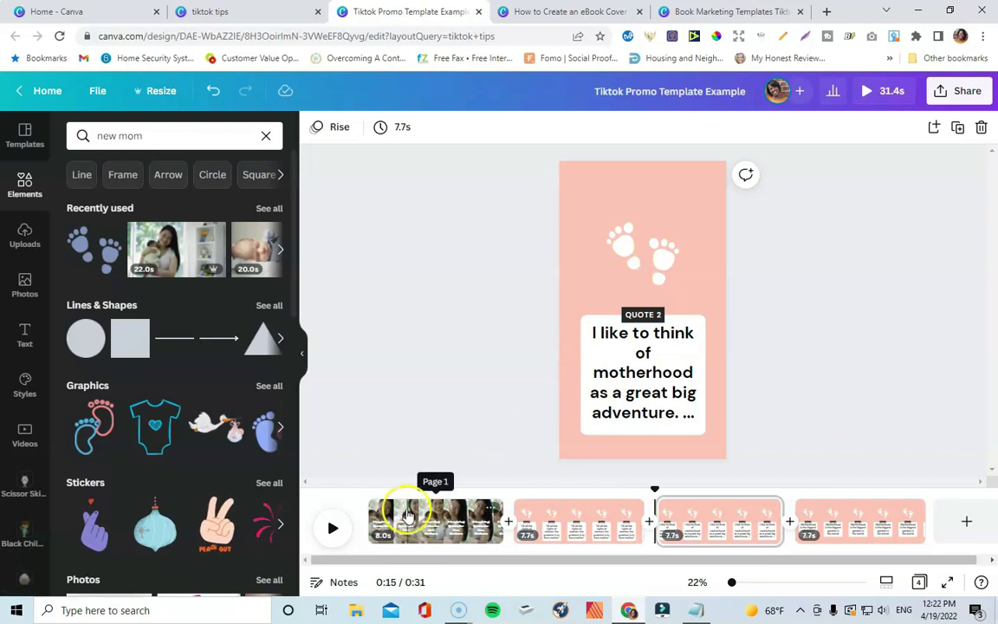
left_click(396, 516)
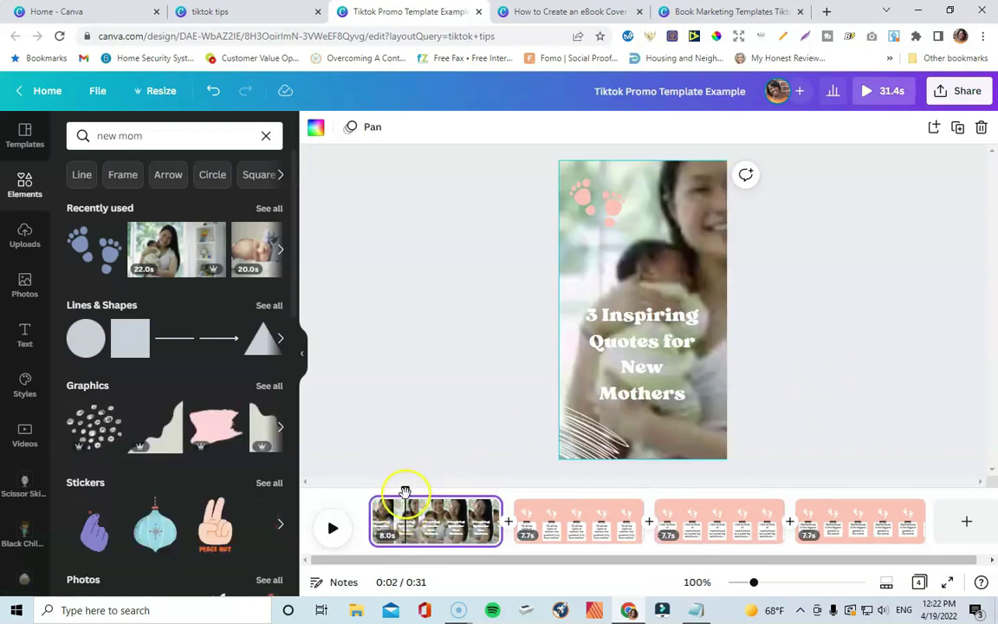
left_click_drag(404, 490, 371, 493)
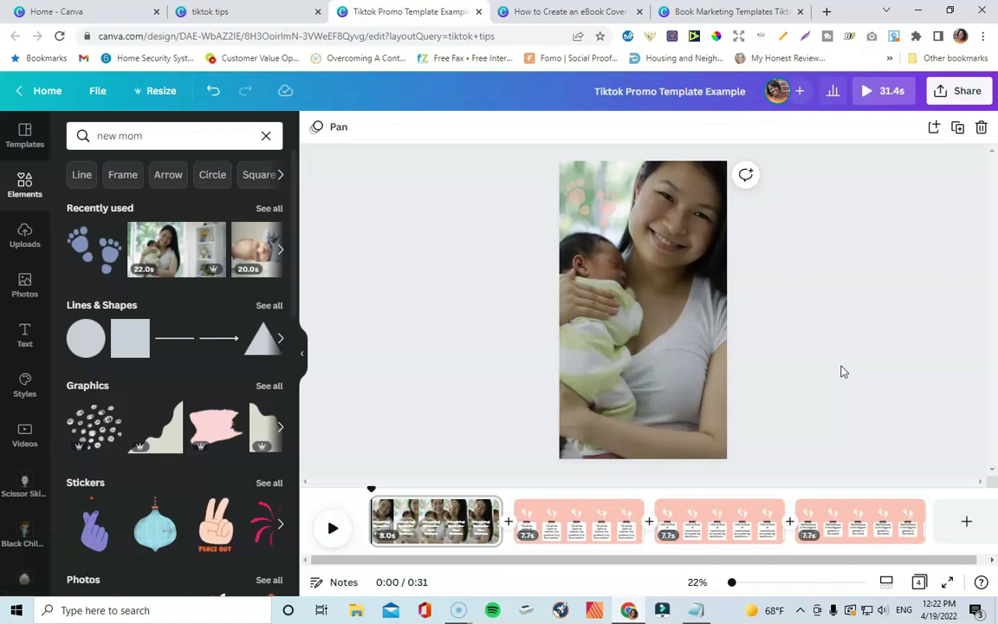
- Search the elements for "music" and limit the results to audio
double_click(149, 133)
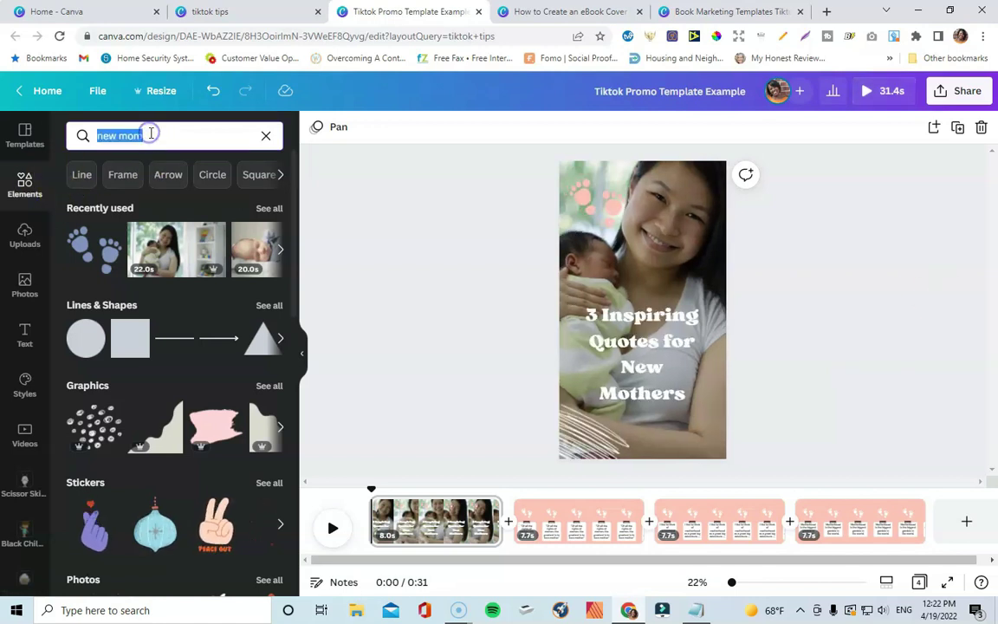
key("BackSpace")
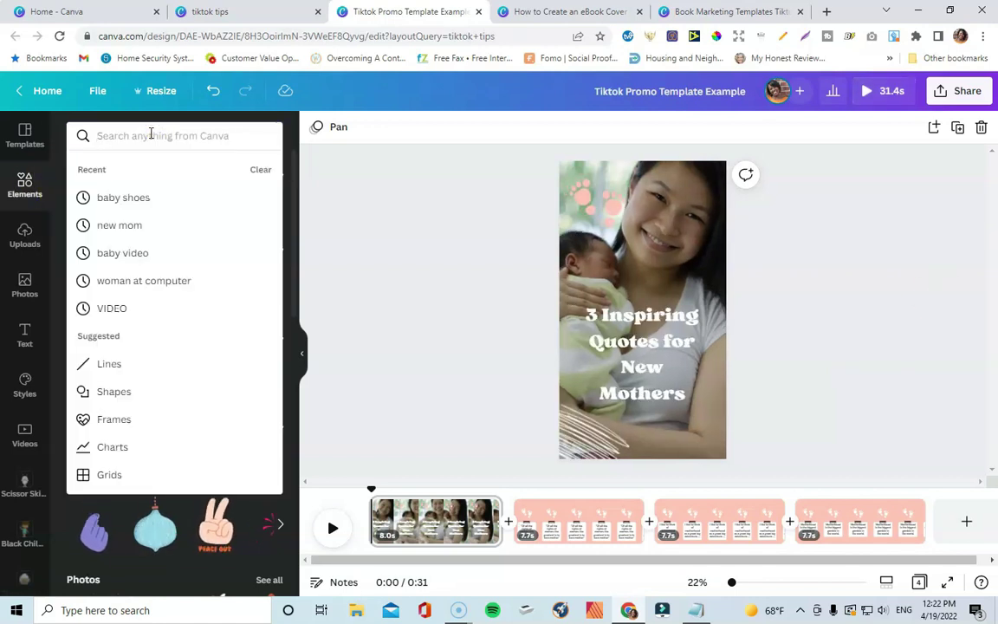
type("music")
key("Return")
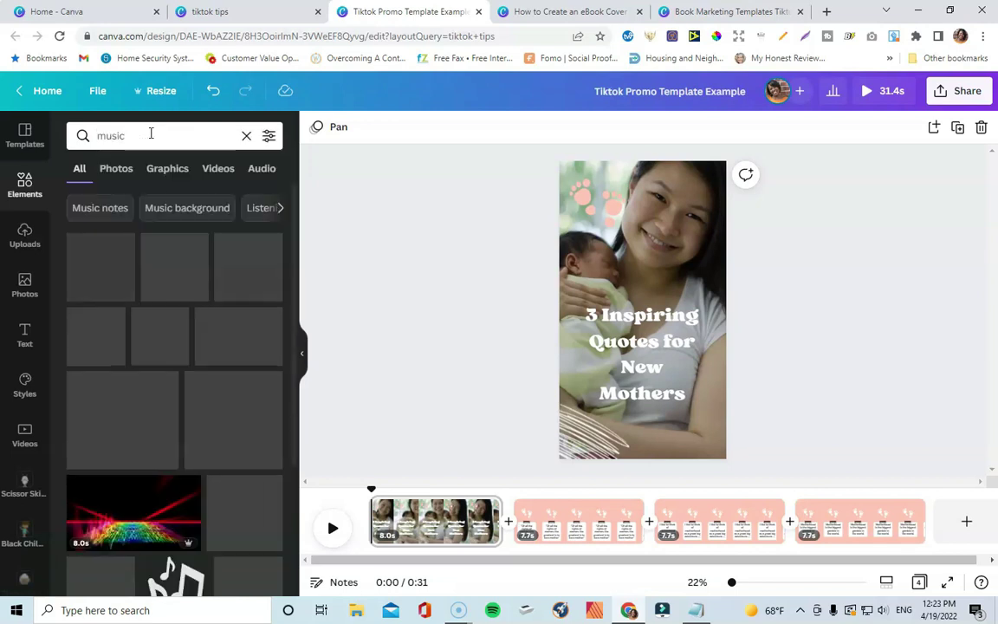
left_click(266, 173)
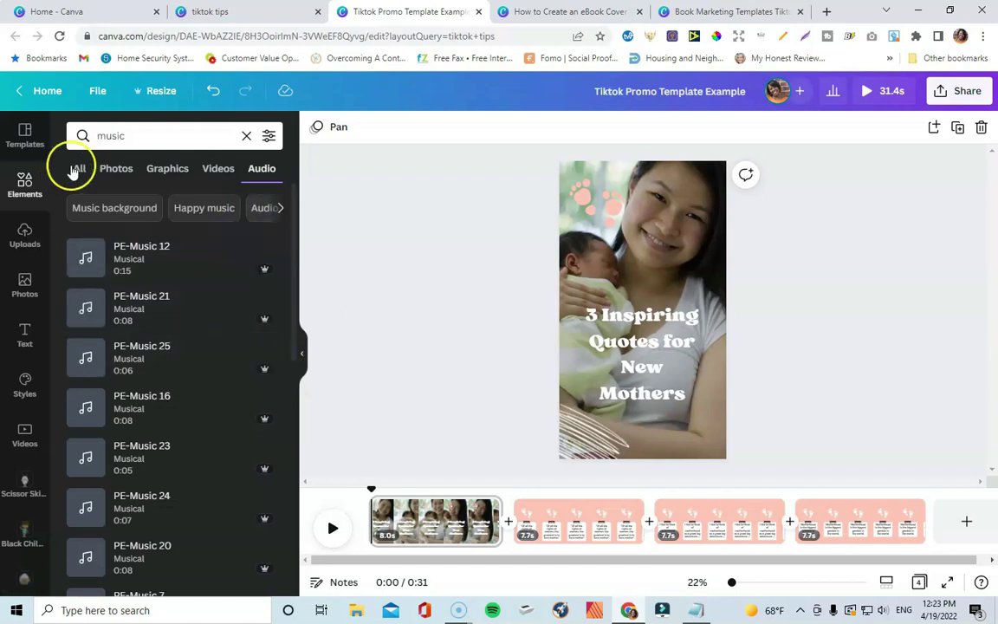
- Change the audio search to "happy instrumental"
double_click(110, 136)
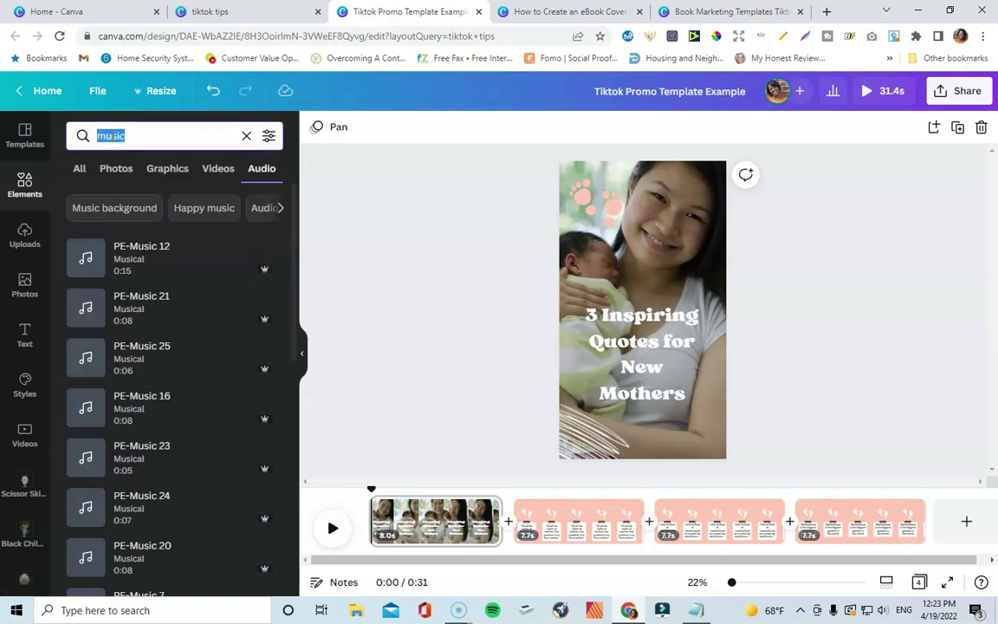
type("instrumental")
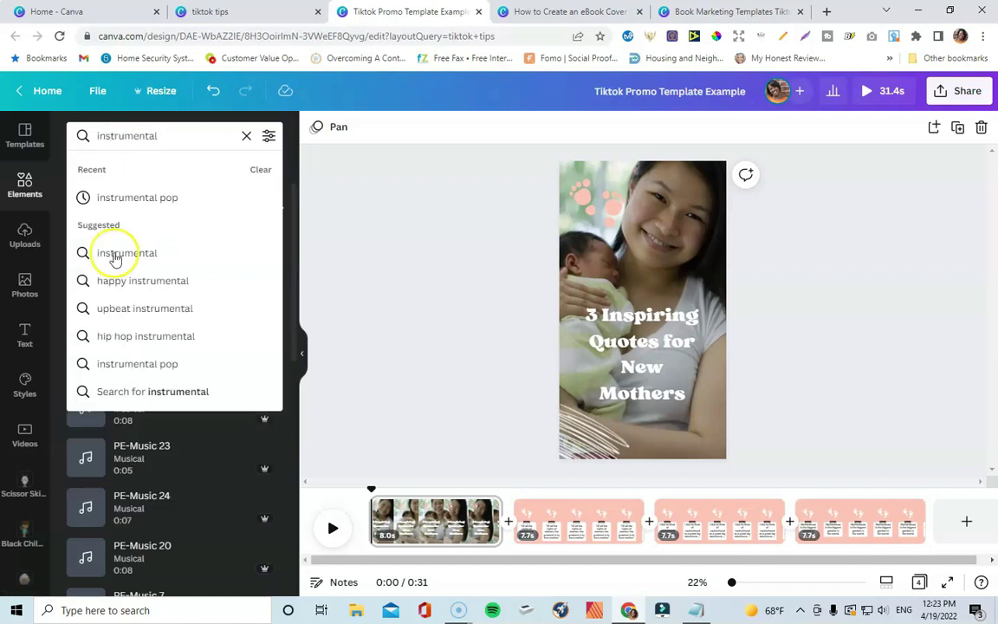
left_click(156, 281)
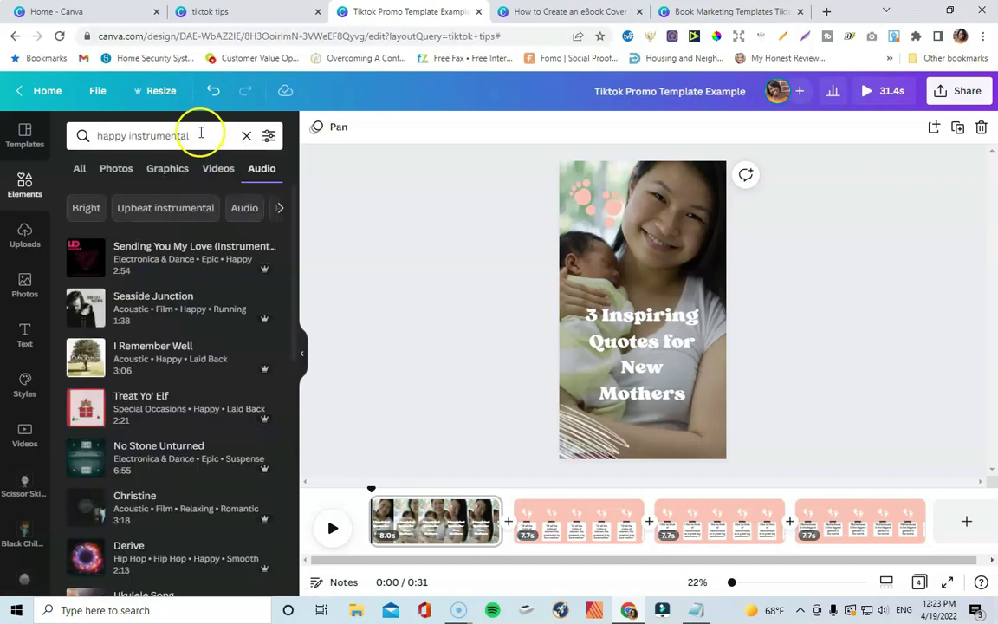
- Preview the tracks I Remember Well and Christine to compare them as background music
left_click(84, 369)
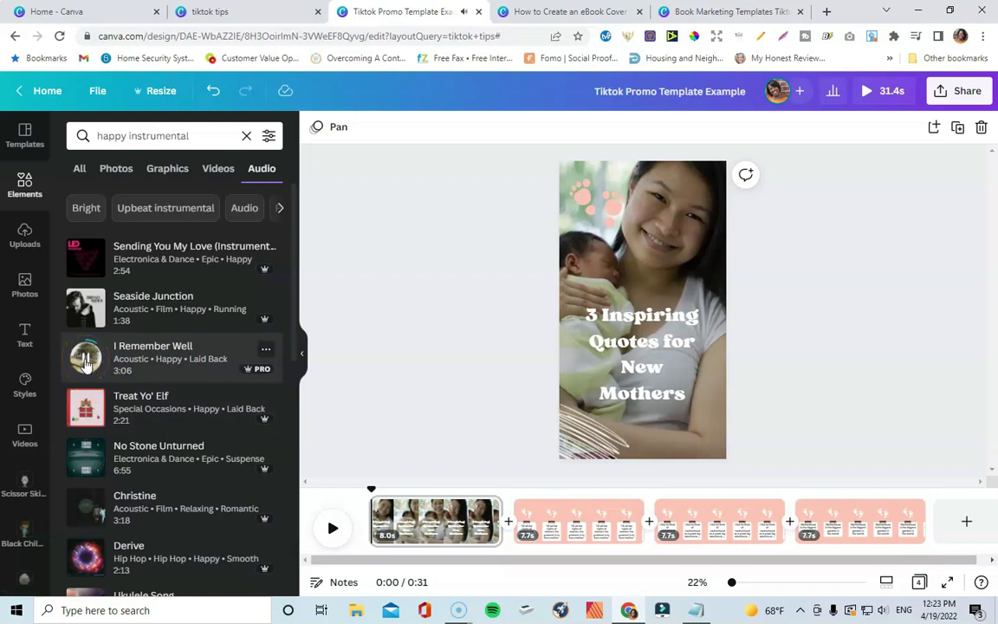
left_click(85, 363)
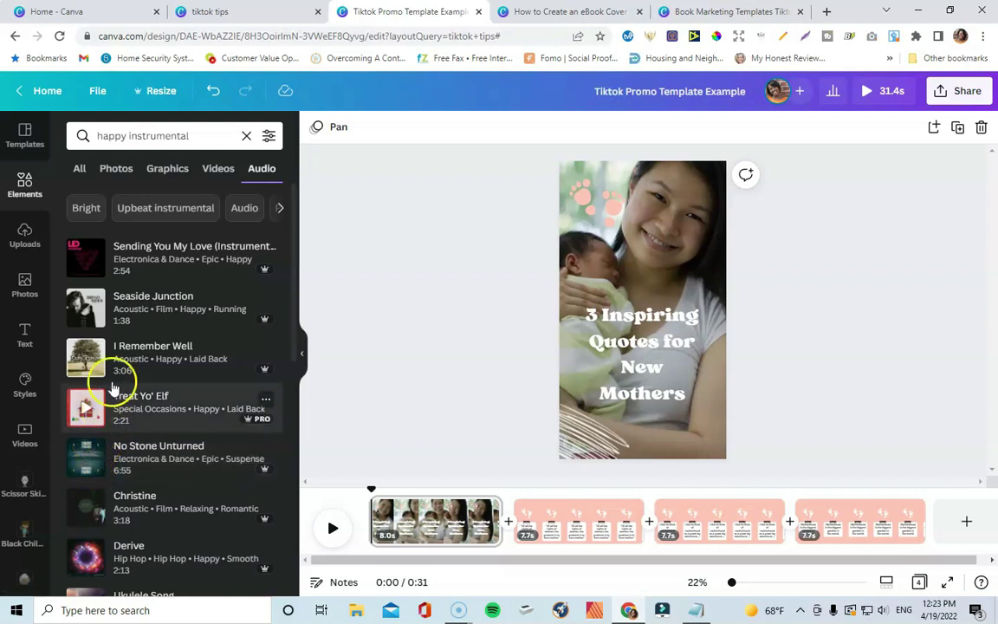
left_click(86, 359)
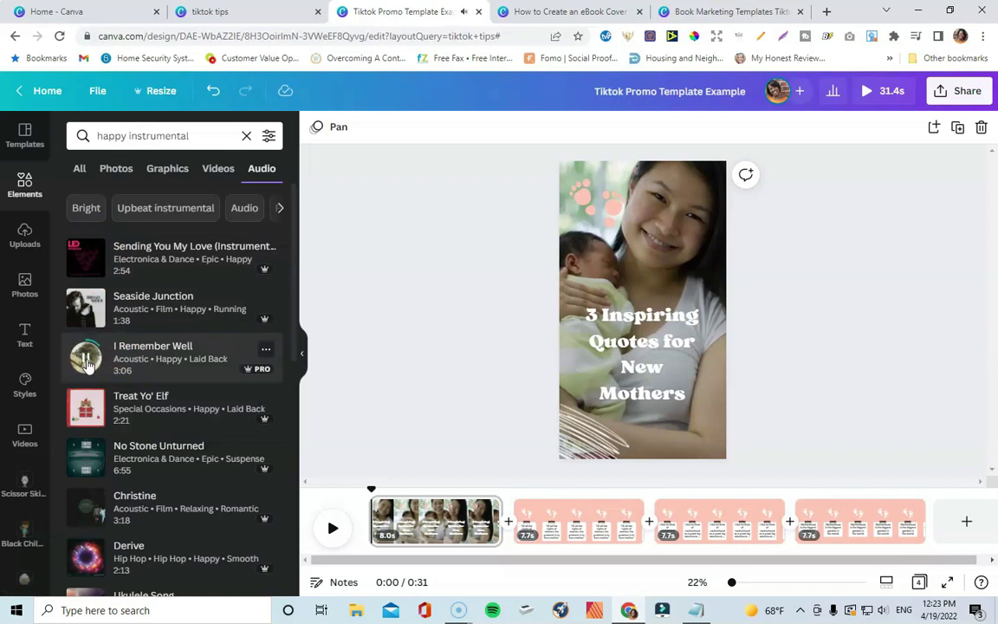
left_click(88, 366)
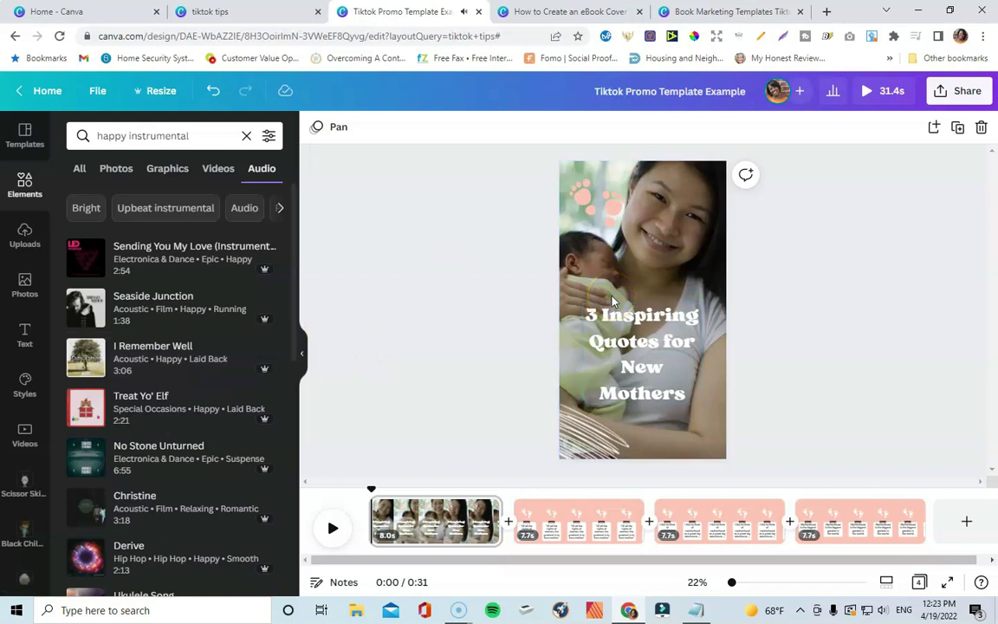
left_click(88, 508)
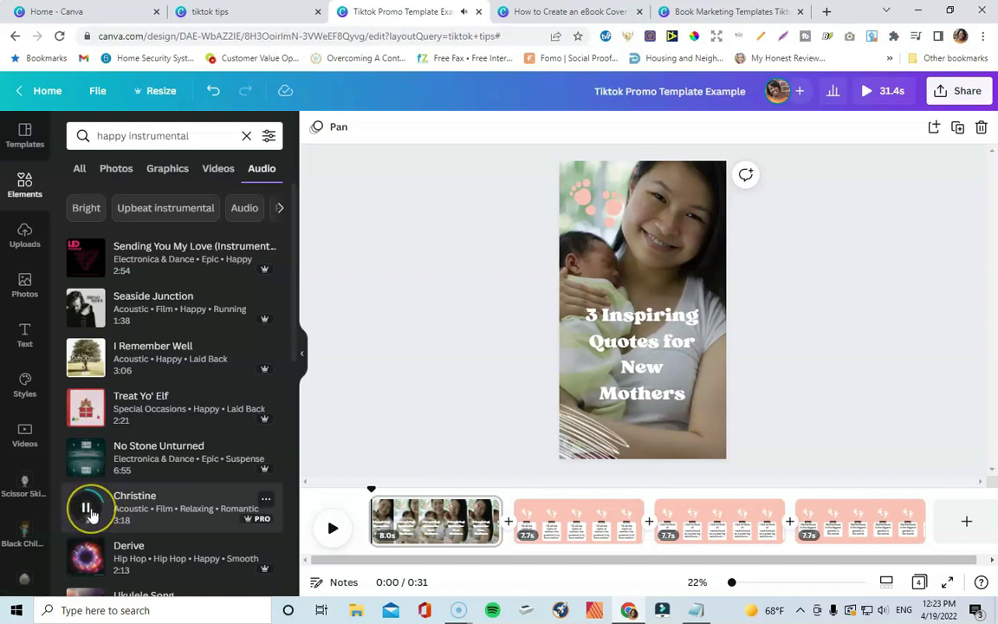
left_click(88, 510)
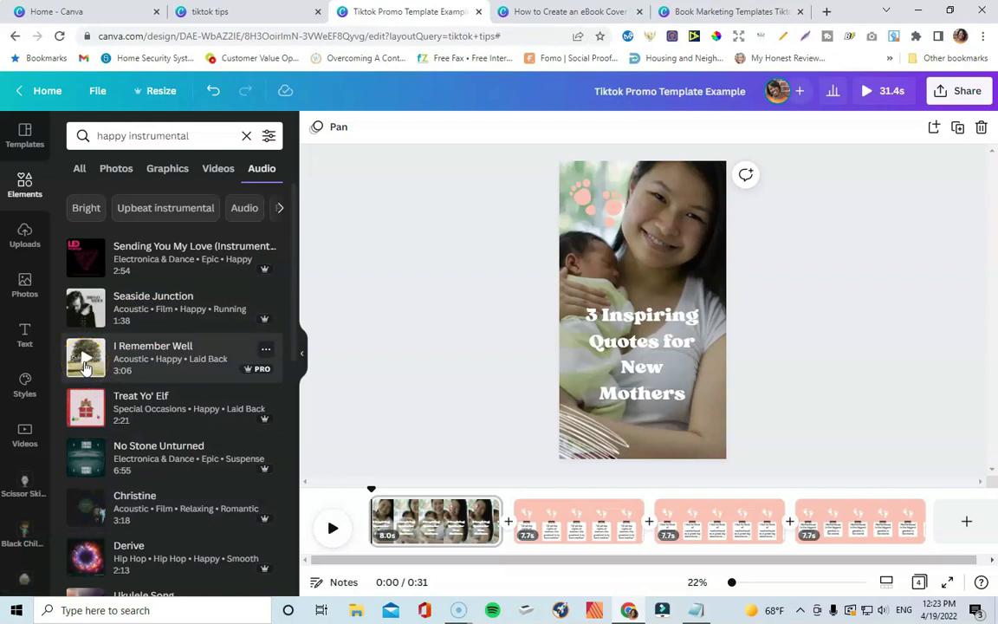
- Add the track I Remember Well under the pages in the timeline and play the video to check it with the music
left_click(128, 354)
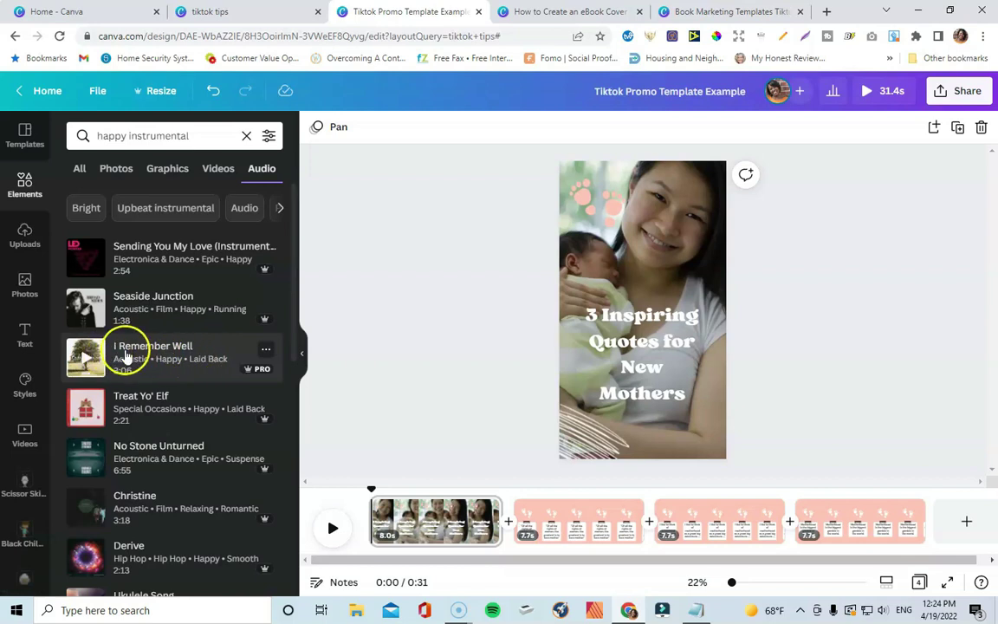
left_click_drag(151, 377, 537, 570)
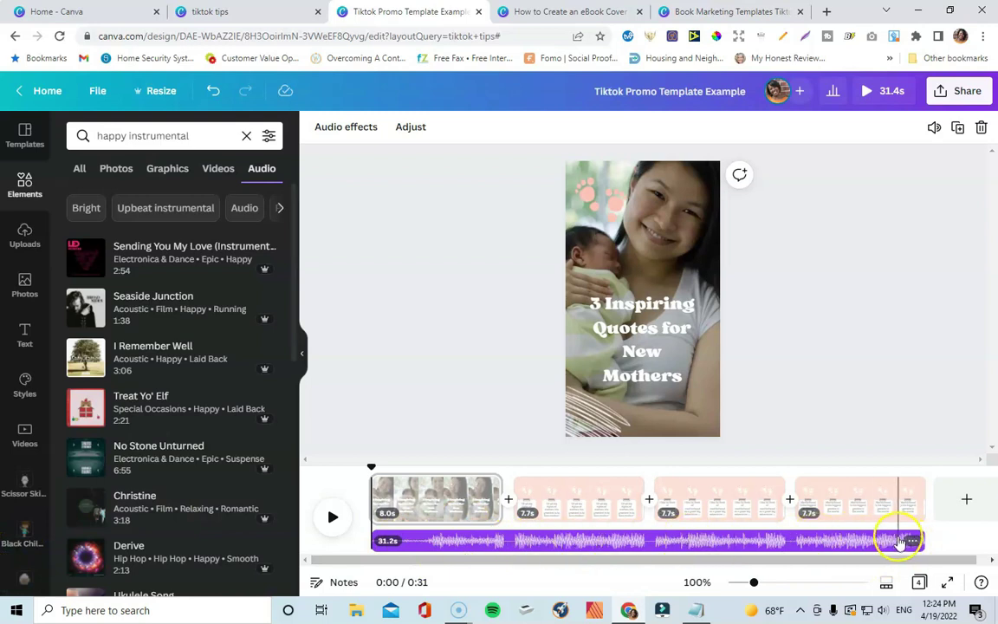
left_click(332, 518)
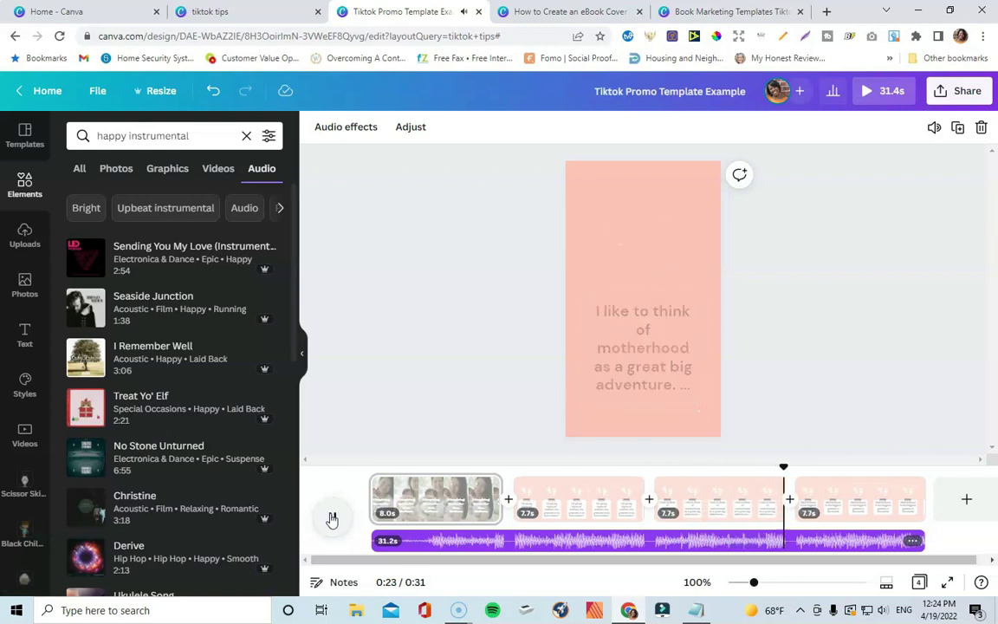
left_click(332, 517)
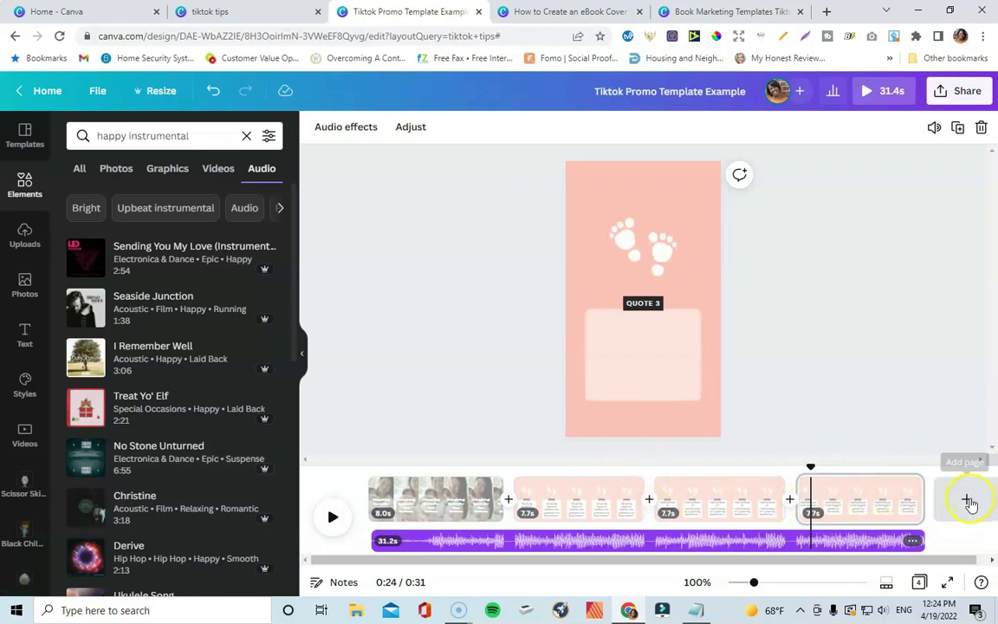
- Shorten the three quote pages in the timeline to 7.2 s, 6.7 s and 7.3 s respectively
mouse_move(639, 502)
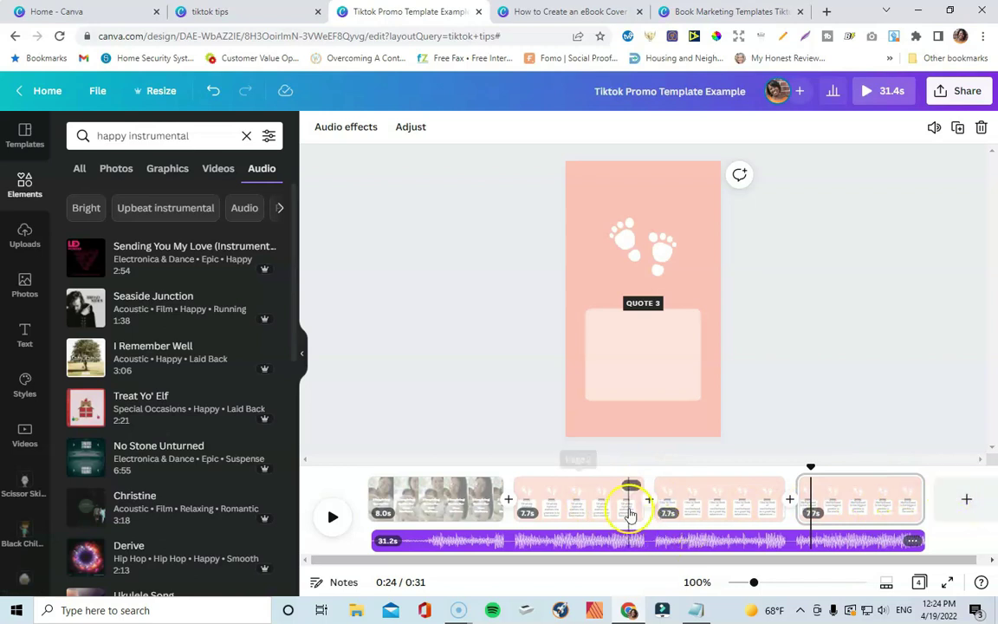
left_click_drag(638, 503, 633, 502)
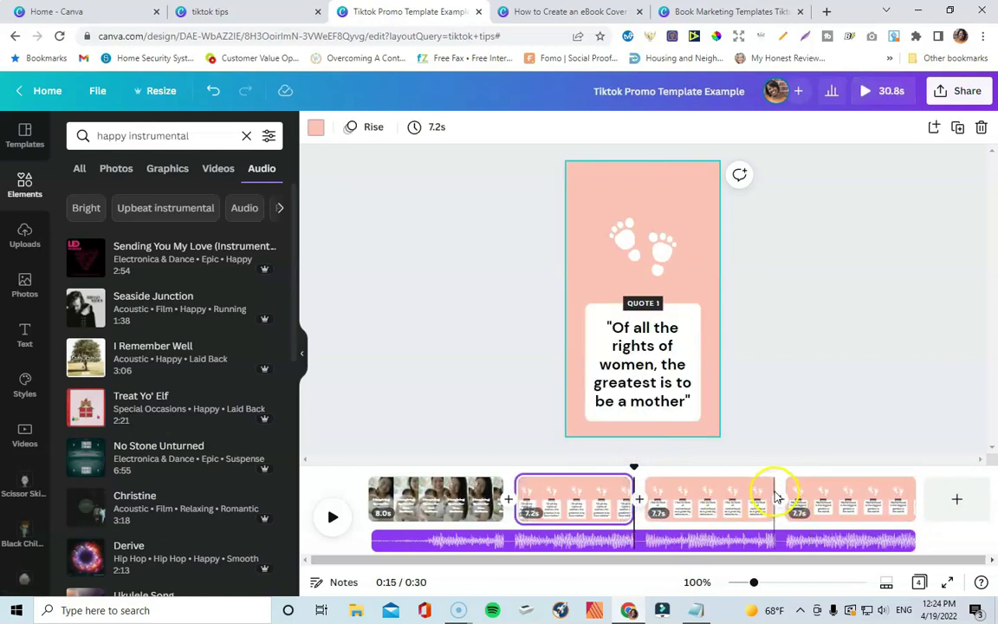
left_click_drag(770, 496, 756, 492)
mouse_move(890, 487)
left_mouse_down()
mouse_move(872, 488)
mouse_move(886, 493)
left_mouse_up()
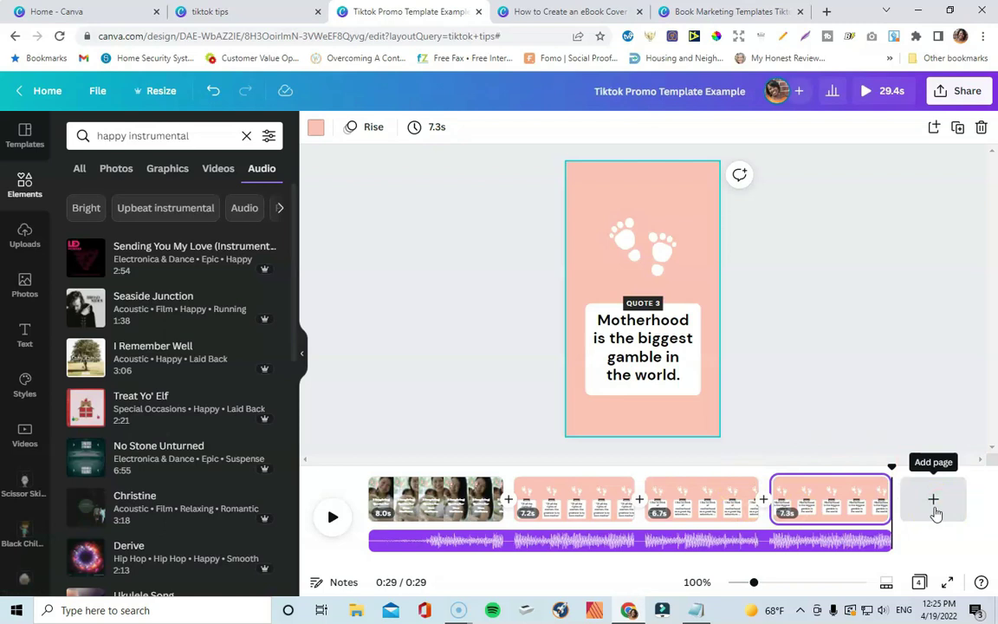
- Add a page at the end of the video and apply the pink "Thank You!" Mobile Video End Frame template to it
left_click(935, 504)
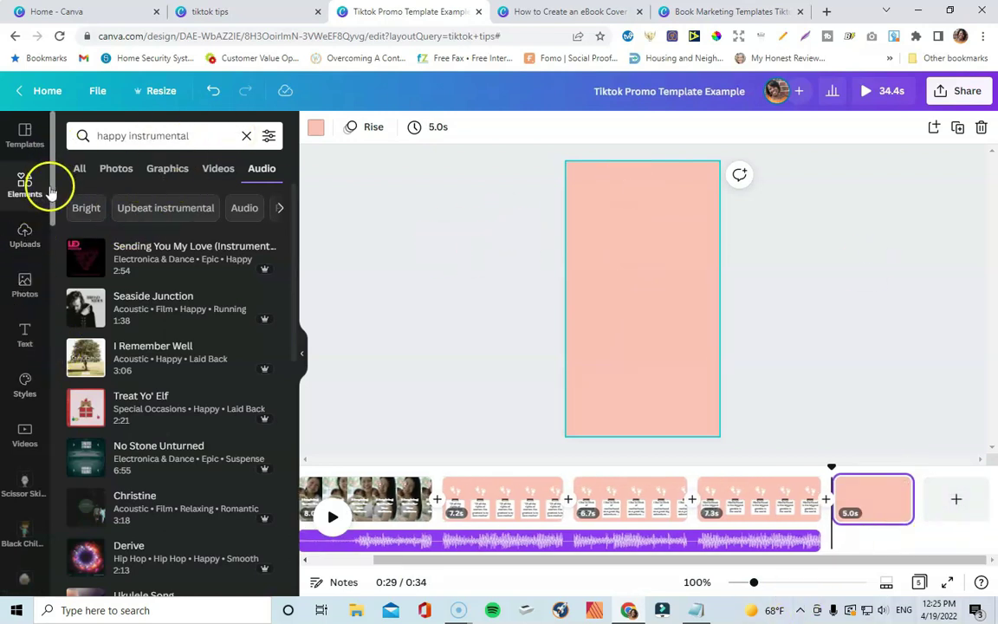
left_click(79, 168)
left_click(21, 158)
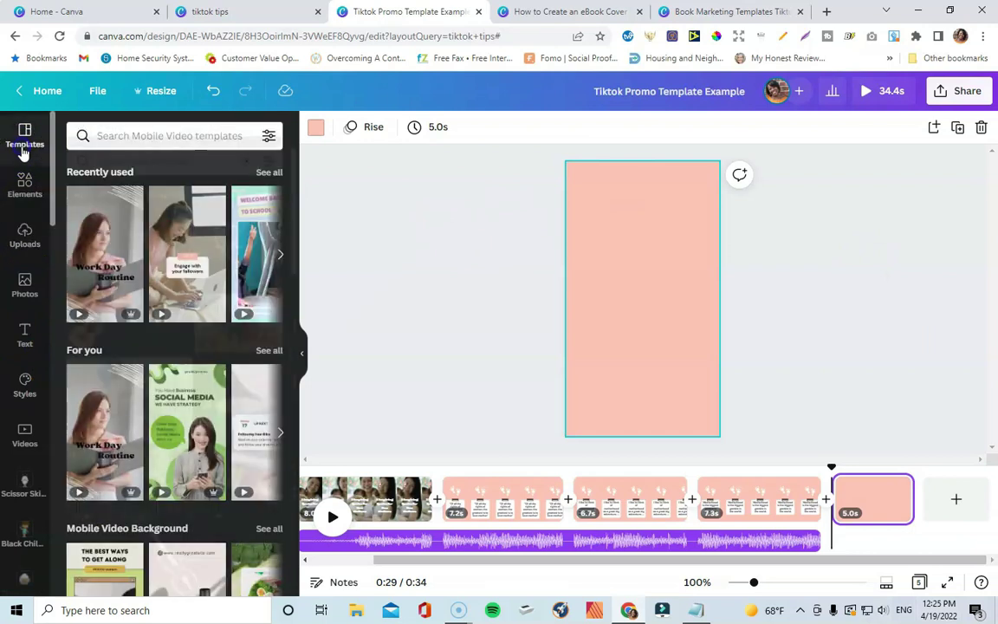
scroll(231, 347, "down", 3)
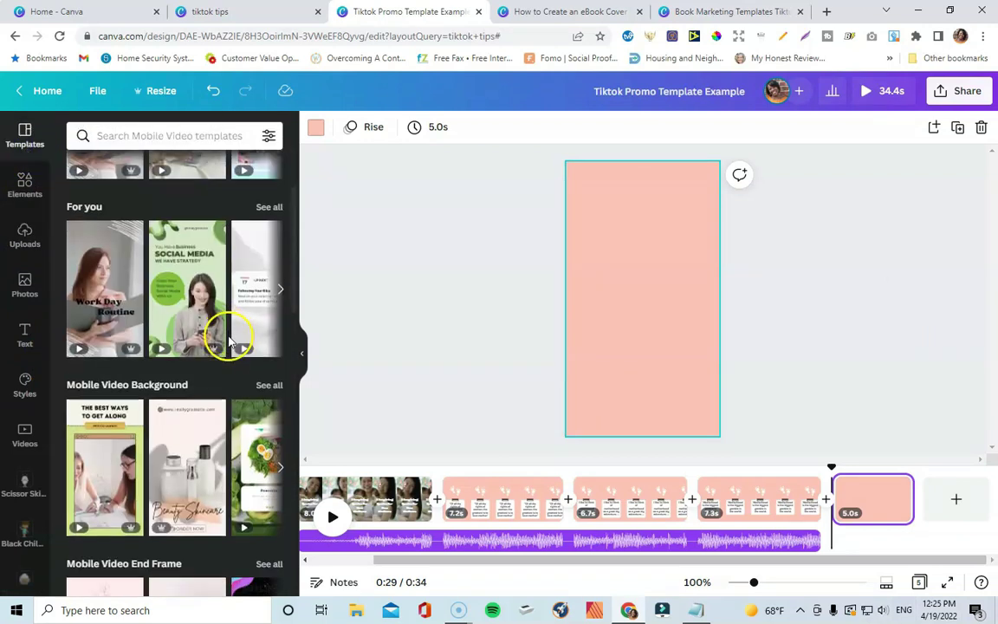
scroll(225, 334, "up", 2)
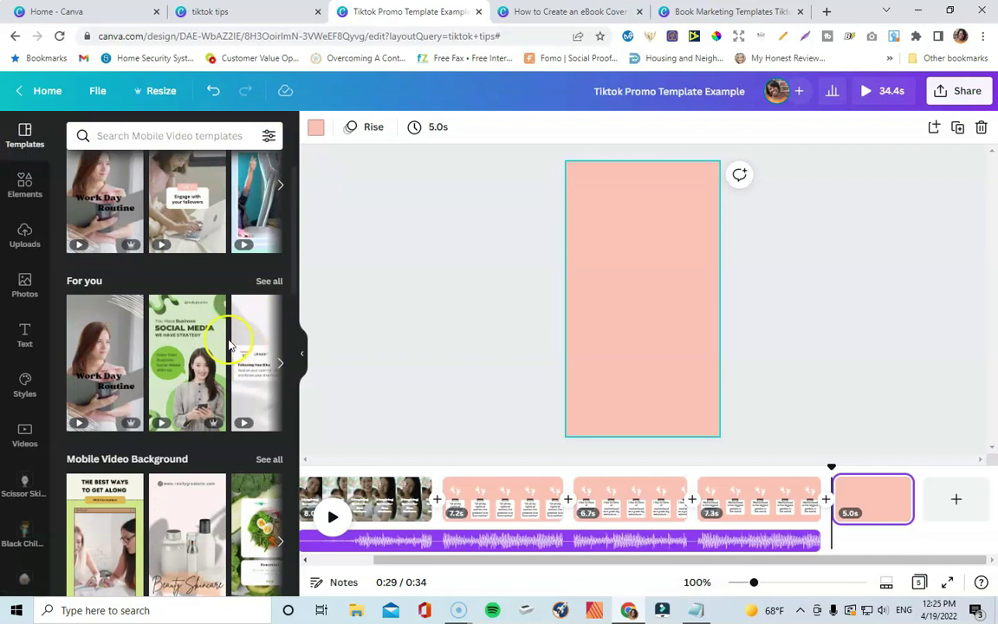
scroll(199, 333, "down", 3)
scroll(182, 334, "down", 2)
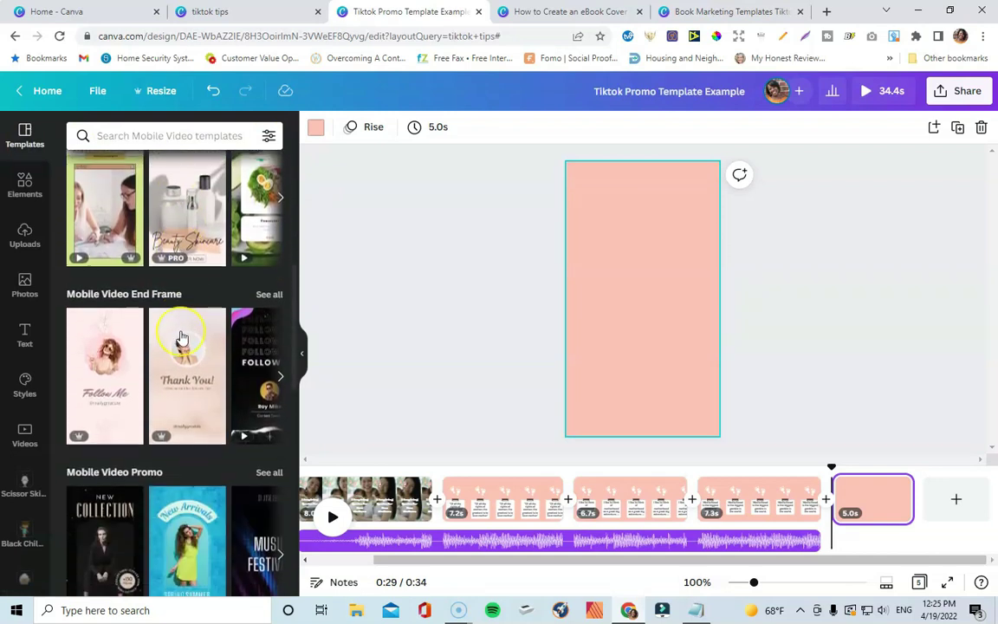
scroll(182, 338, "up", 1)
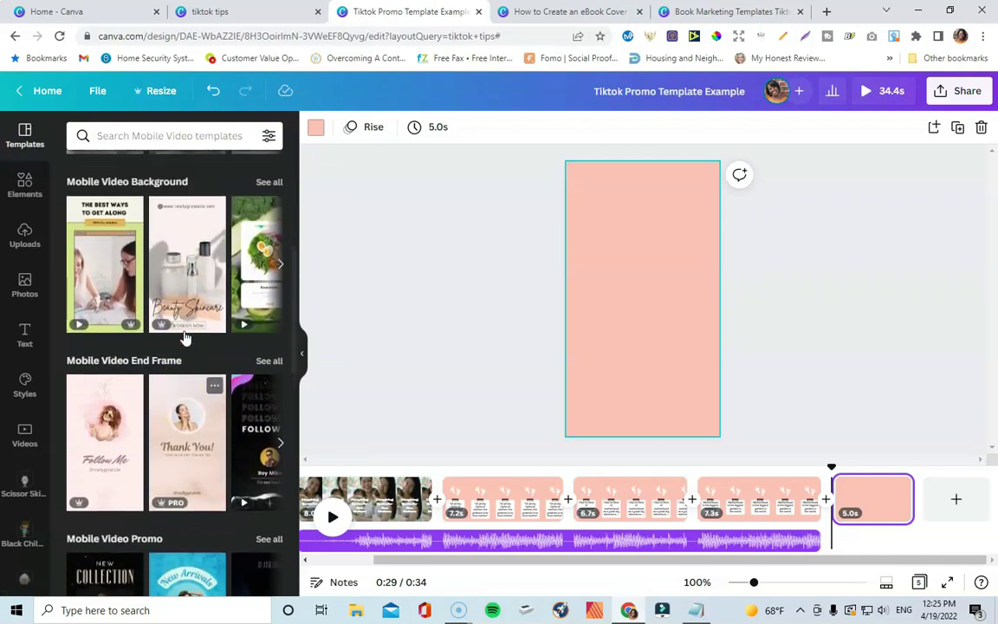
scroll(183, 337, "down", 5)
scroll(184, 338, "up", 5)
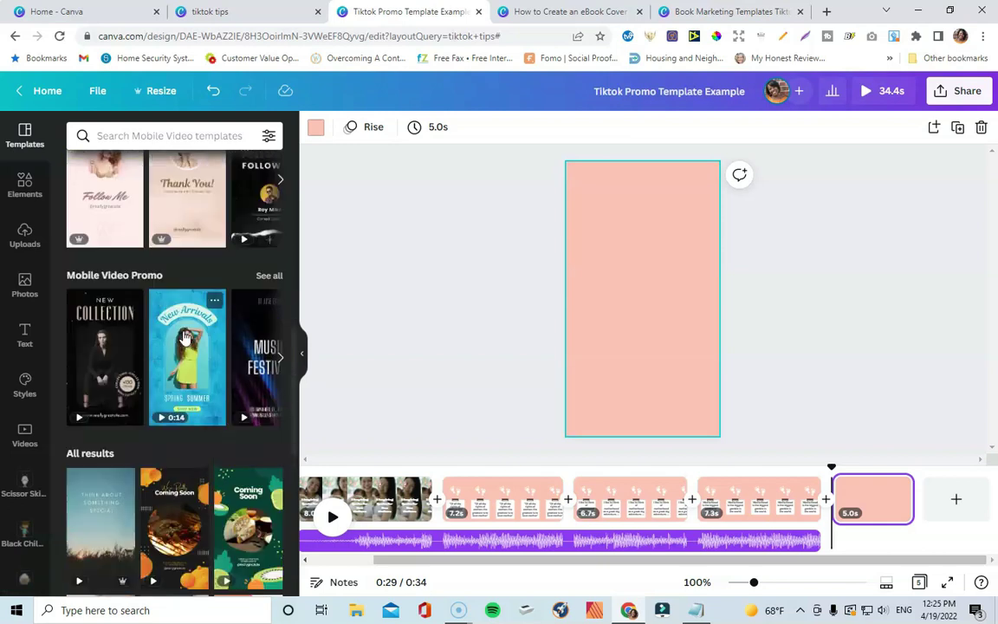
scroll(183, 338, "down", 3)
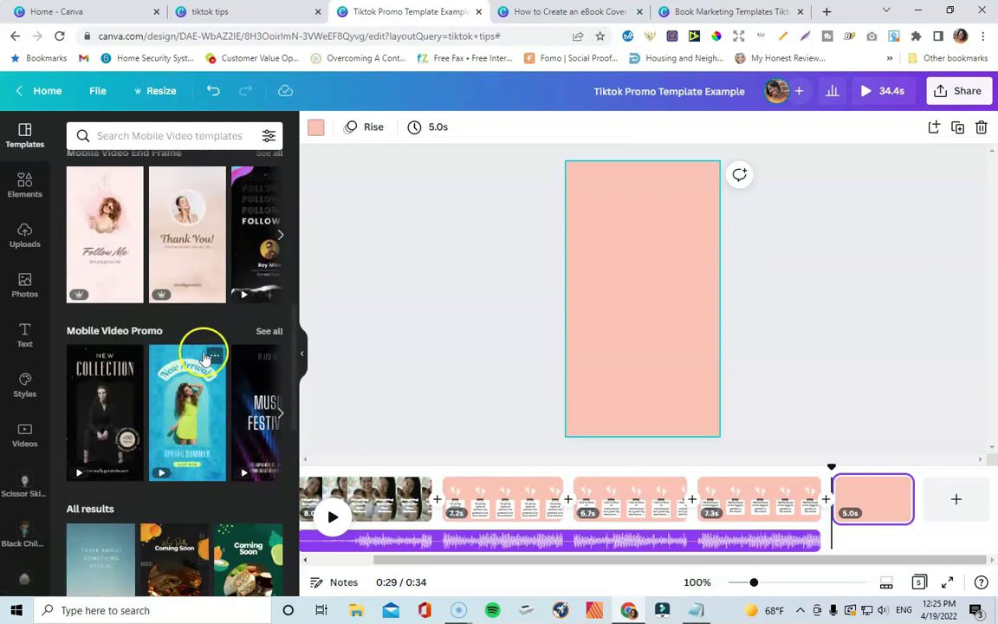
left_click(172, 270)
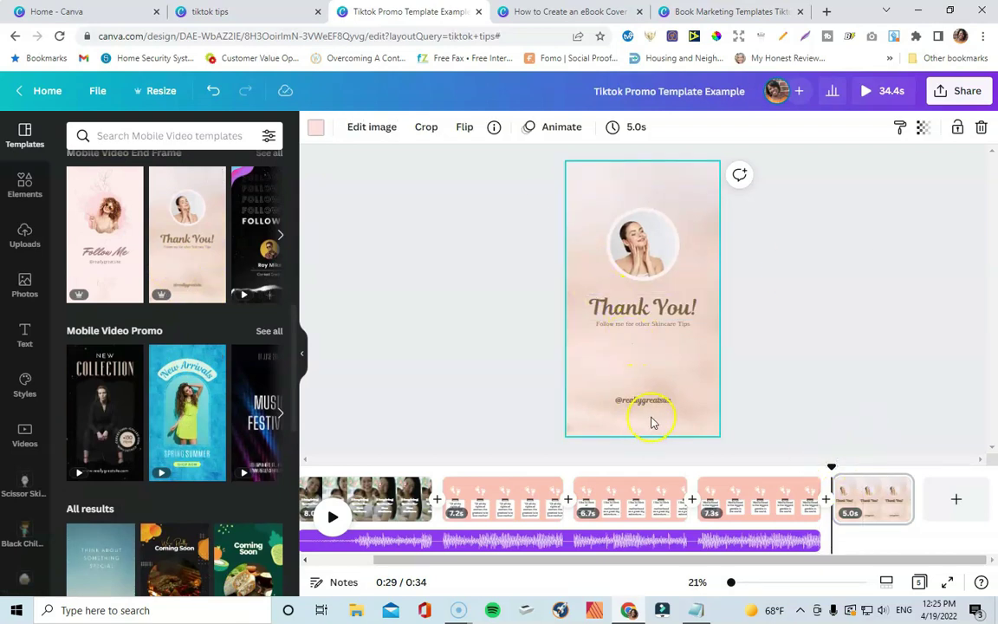
- Delete the woman's portrait and the pale circle behind it from the end page
left_click(653, 221)
left_click(982, 127)
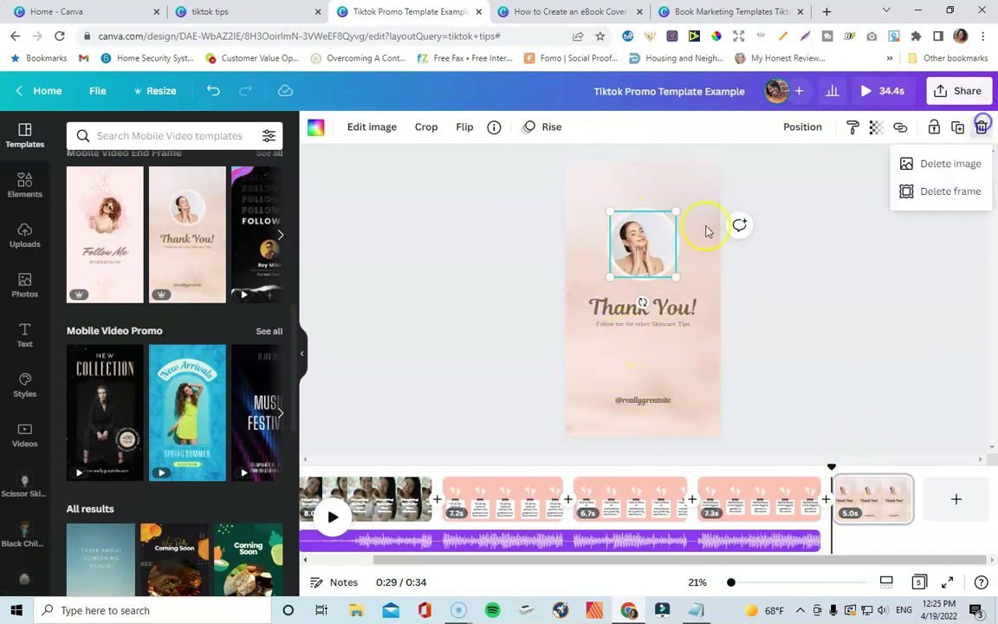
left_click(967, 170)
left_click(641, 260)
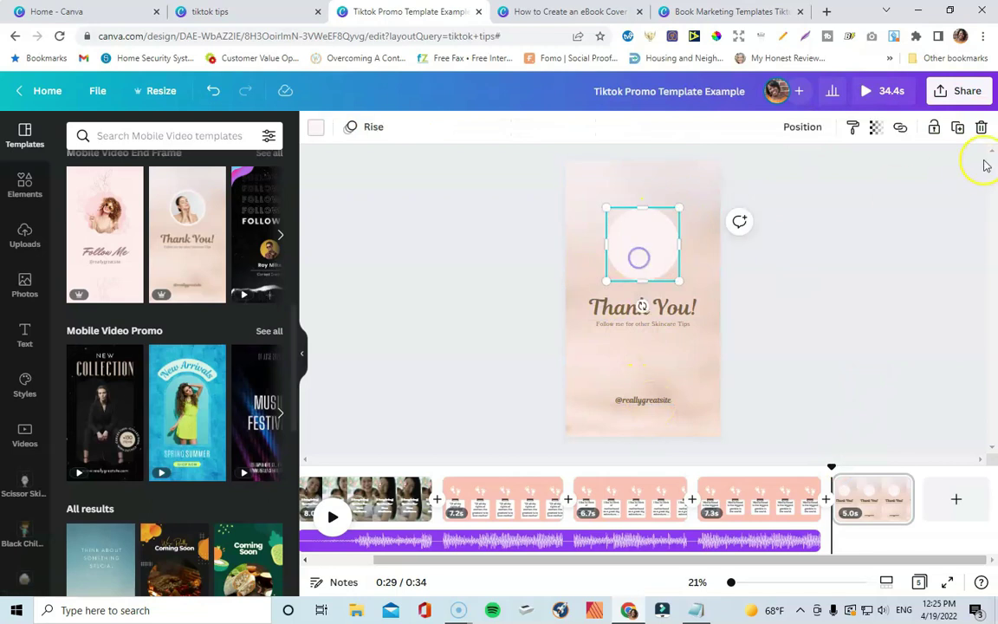
left_click(981, 127)
left_click(653, 263)
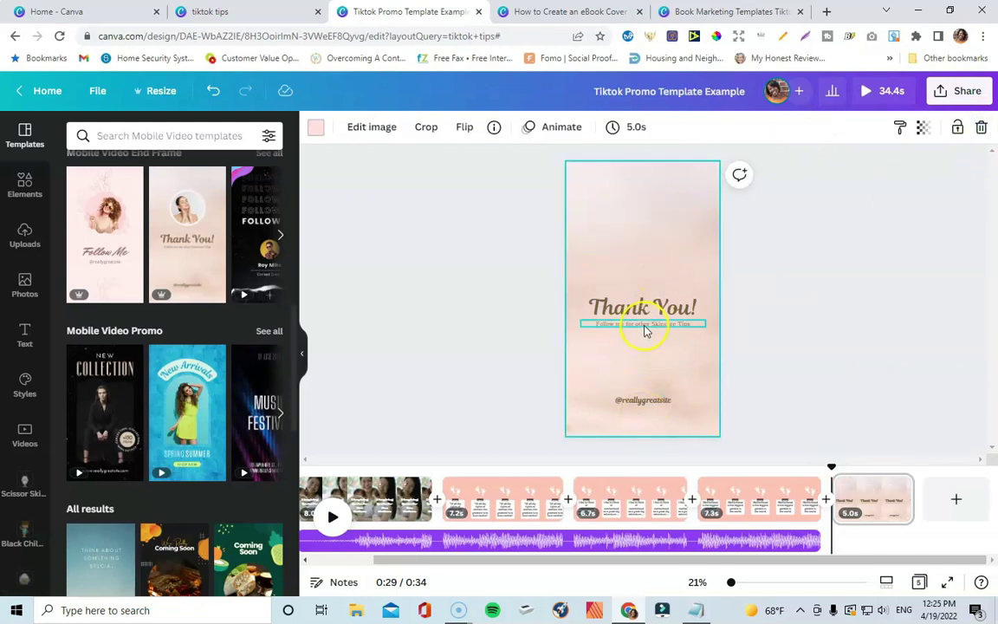
- Move the "Thank You!" heading to the upper part of the end page and delete the skincare tips line
left_click(647, 343)
left_click_drag(647, 310, 649, 217)
left_click_drag(645, 342, 656, 232)
left_click(980, 127)
- Change the "Thank You!" heading's font to Sergio Trendy and widen its text box so it fits on one line
left_click(636, 218)
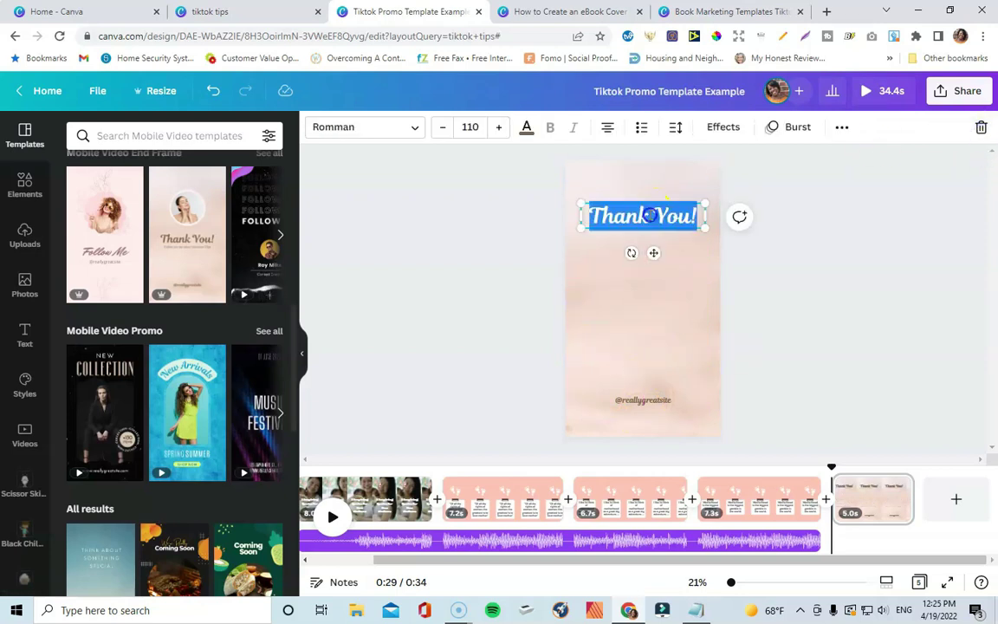
left_click(378, 127)
left_click(127, 226)
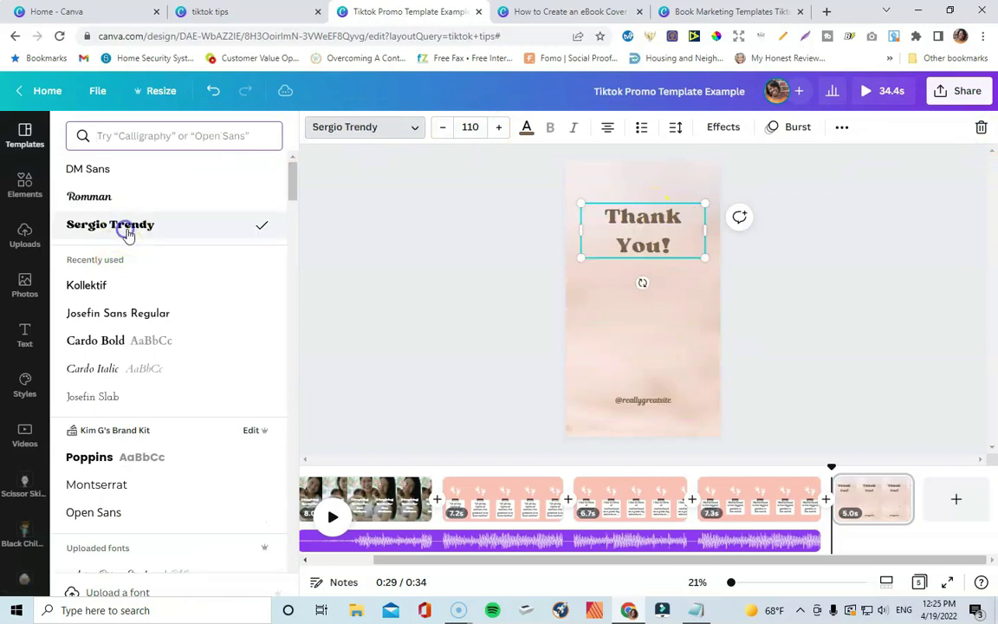
left_click(873, 267)
double_click(667, 246)
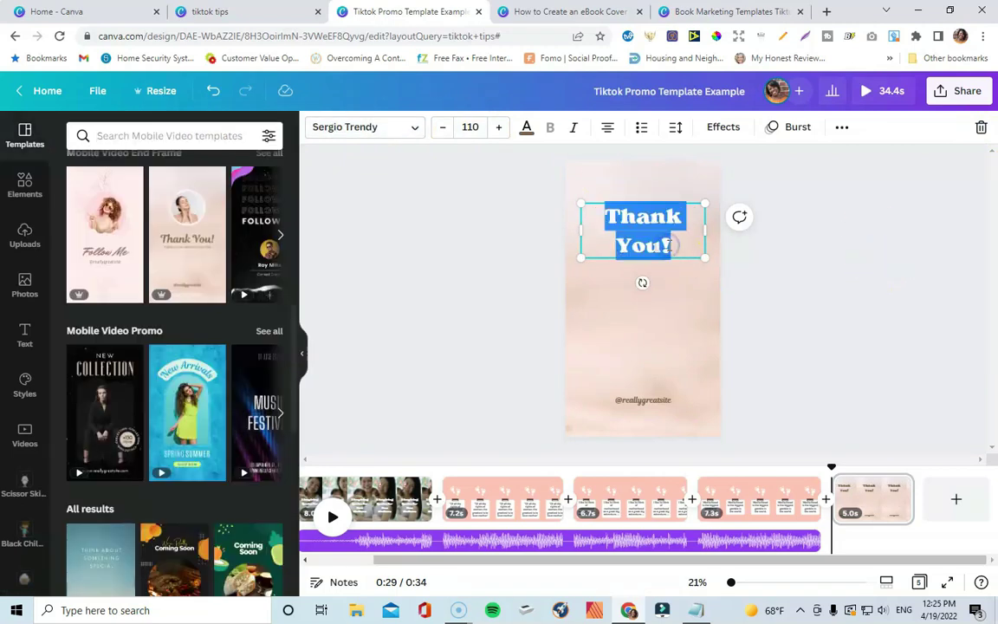
left_click_drag(711, 231, 735, 226)
left_click(793, 194)
left_click_drag(670, 215, 660, 214)
double_click(659, 212)
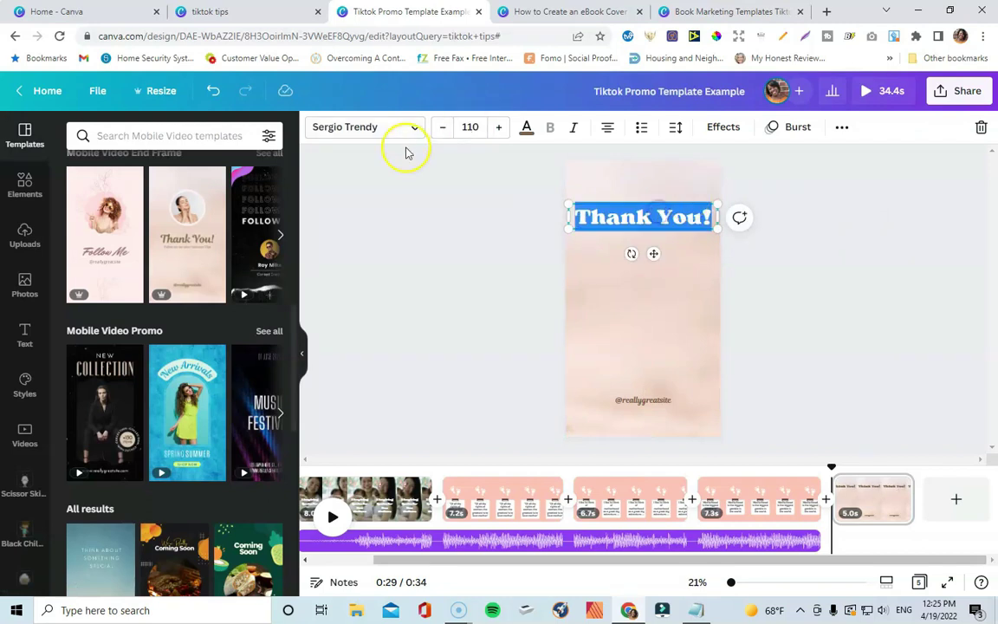
- Colour the "Thank You!" heading black and narrow its text box to sit within the page margins
left_click(525, 127)
left_click_drag(569, 214, 593, 215)
left_click(835, 212)
left_click(628, 237)
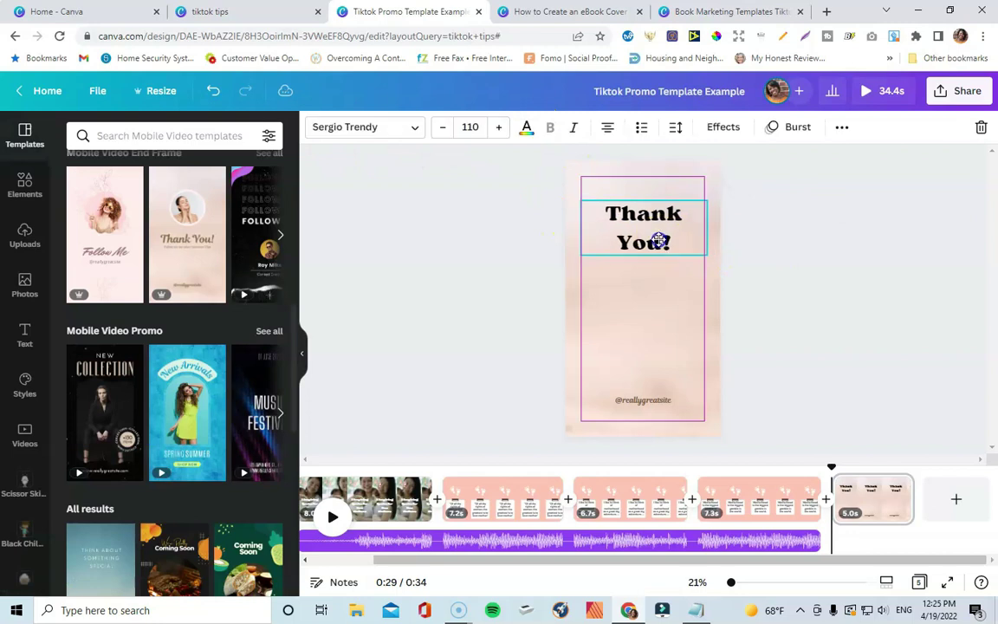
- Replace the heading text with "These and more inspiring quotes"
double_click(658, 234)
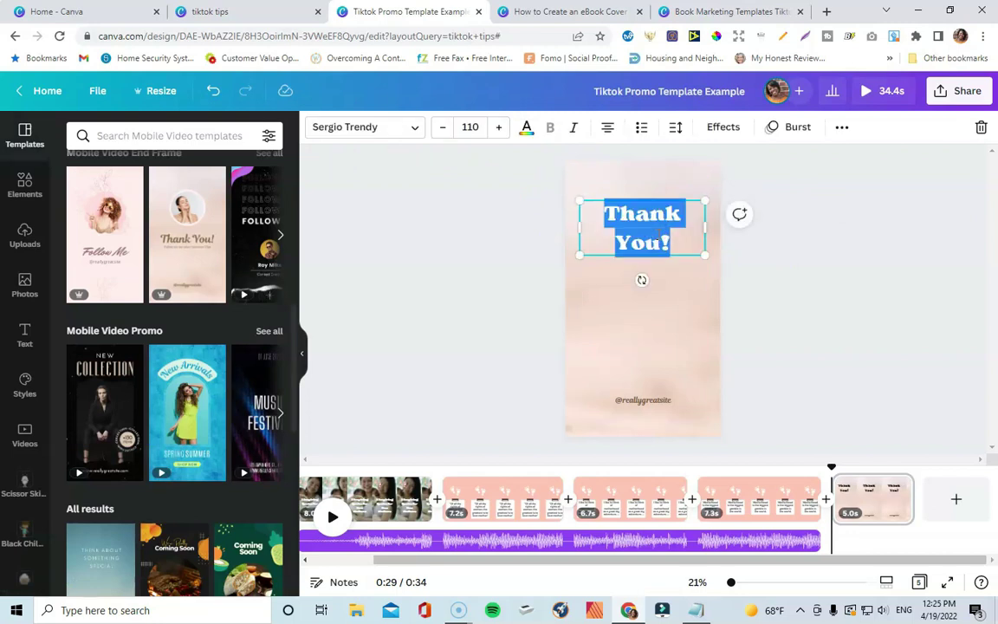
type("These an")
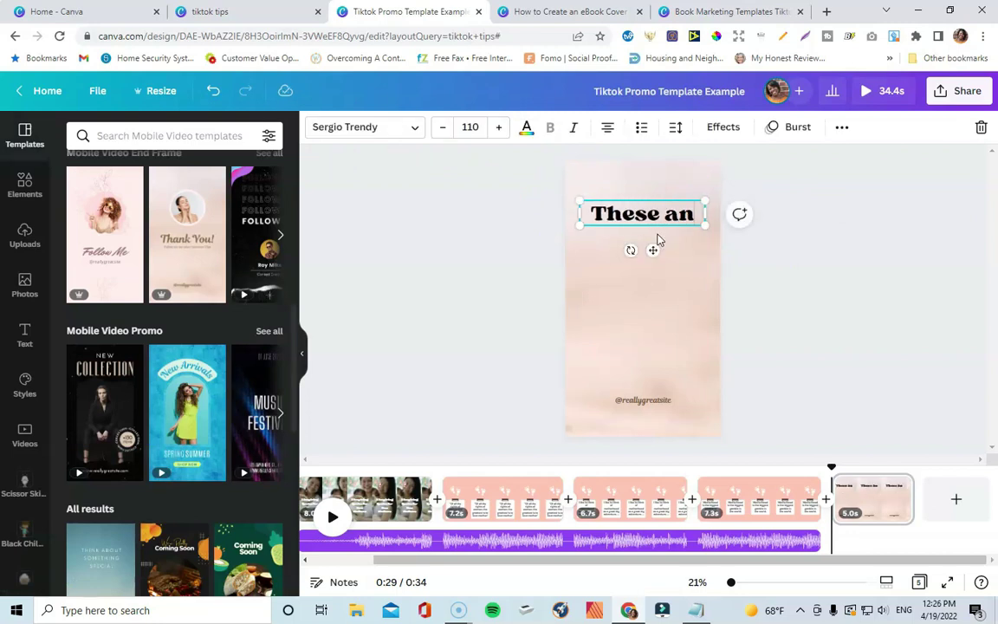
type("d more inspiring quotes")
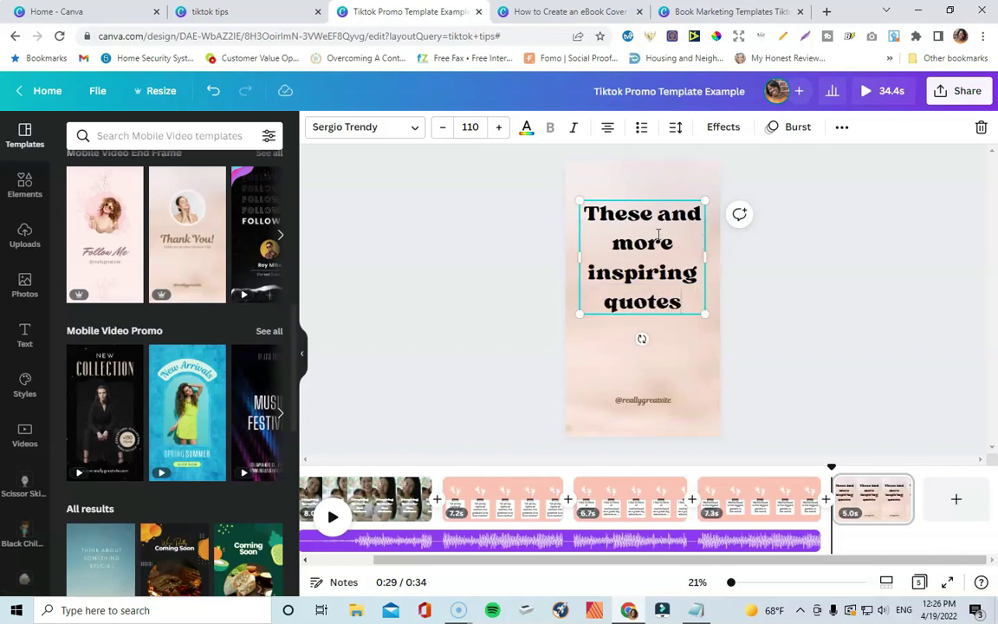
- Set the heading's font size to 75 and reword it to "Get these and more inspiring quotes here"
triple_click(656, 272)
left_click(470, 126)
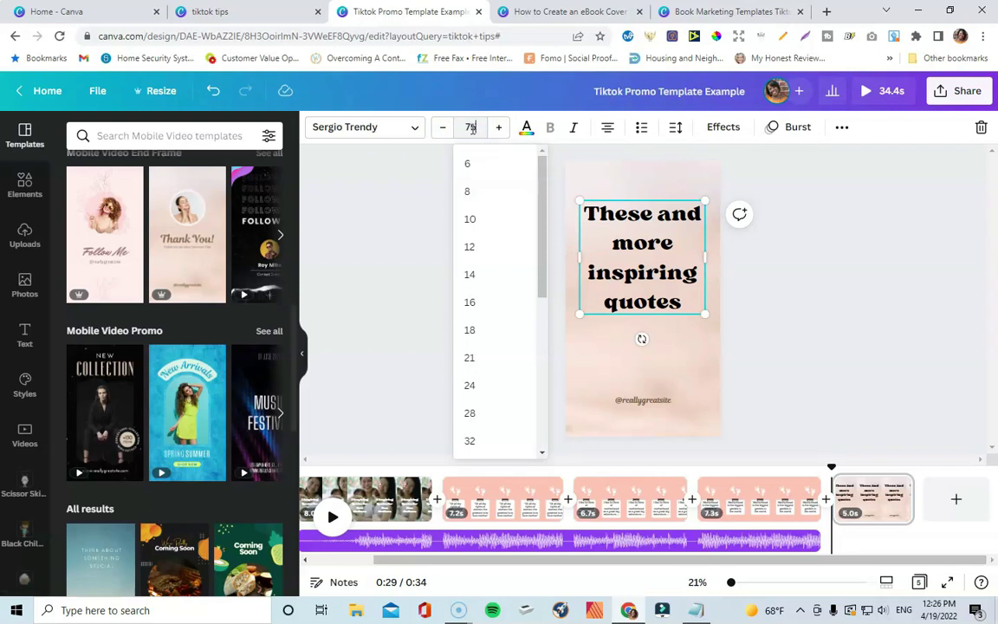
key("Return")
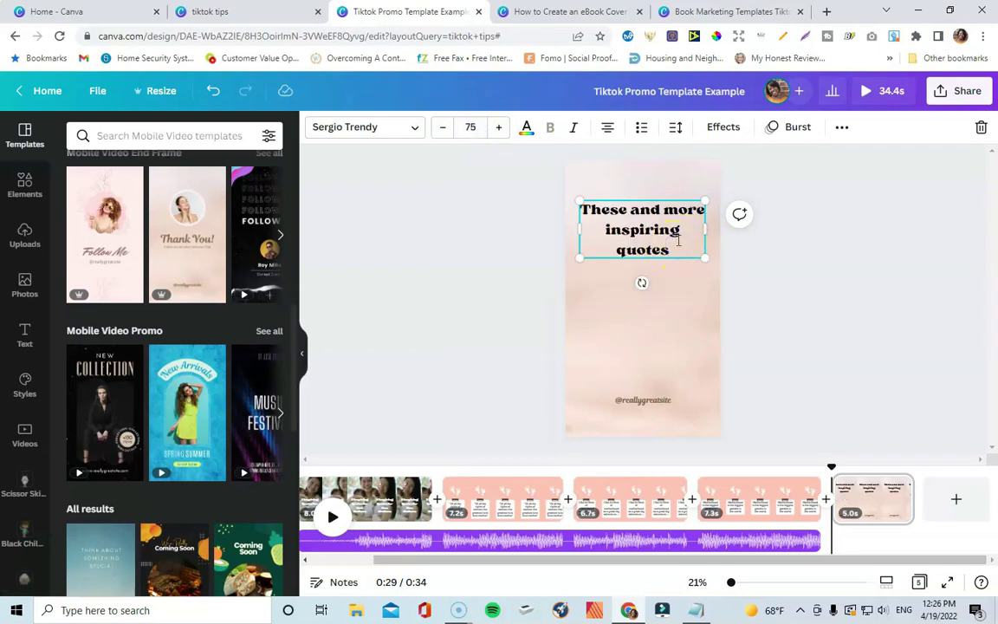
type("Get t")
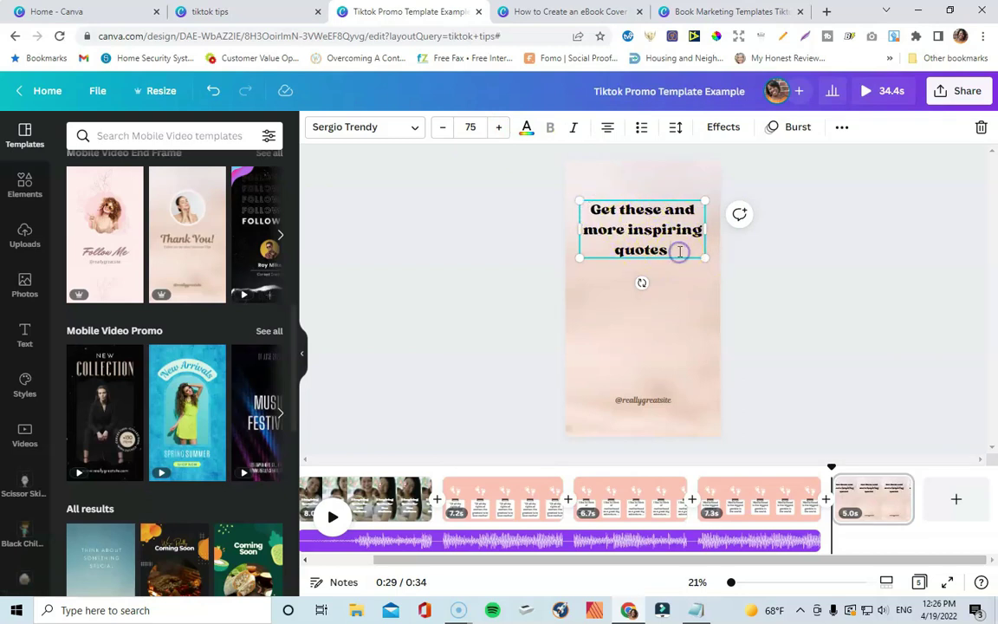
left_click(770, 282)
- Set the heading's line spacing to 1.2 and shift it slightly down, centred on the page
left_click(637, 247)
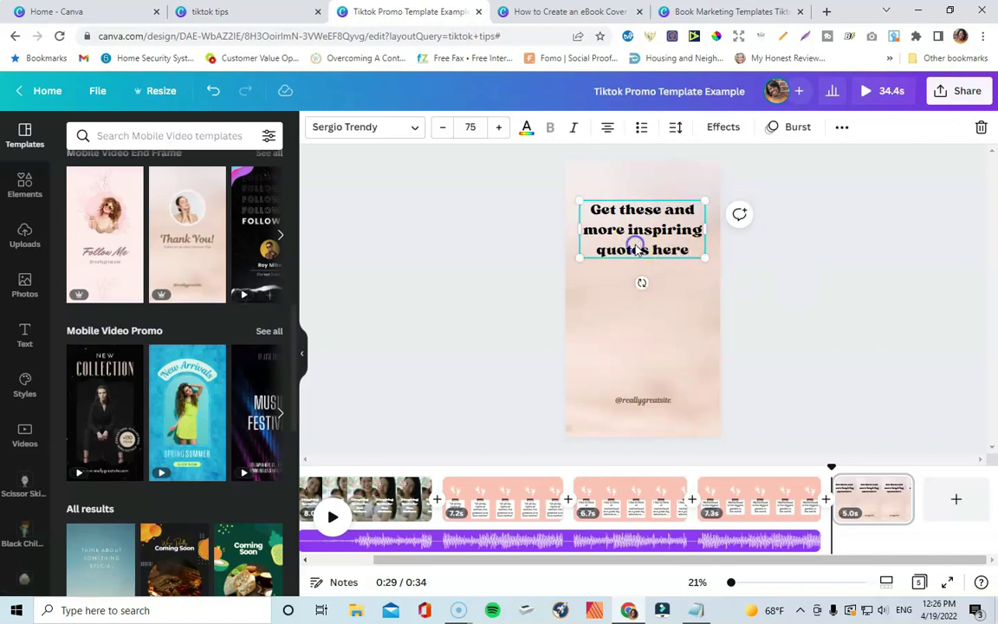
left_click(676, 127)
left_click(830, 206)
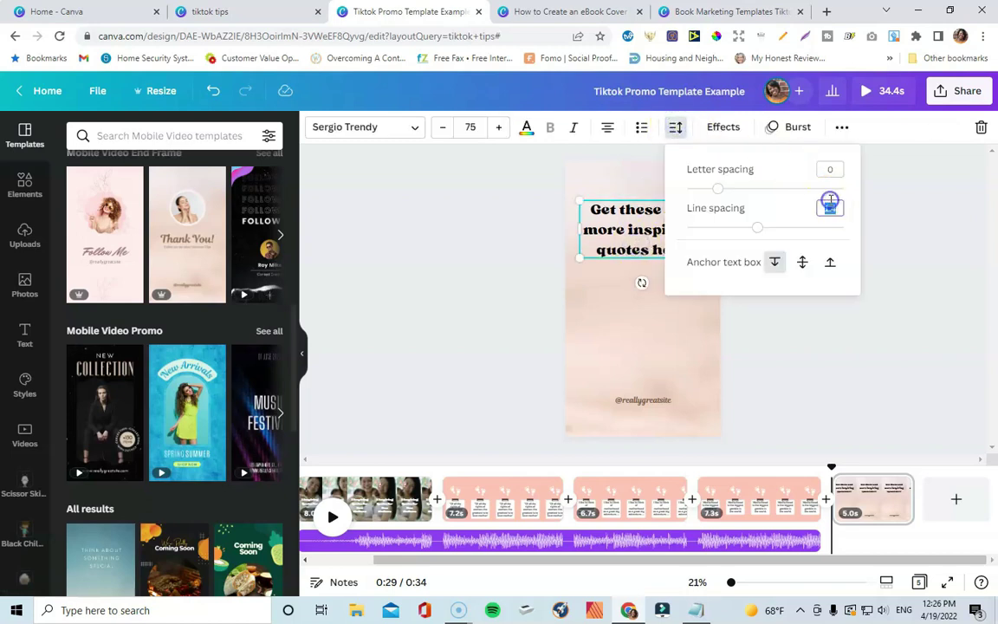
type("1.2")
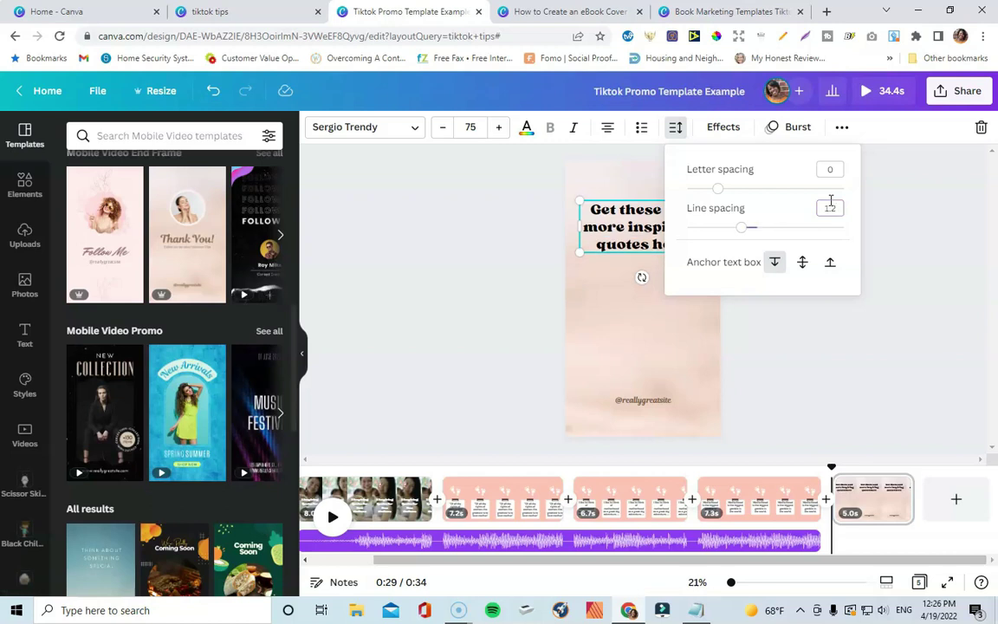
left_click(468, 267)
left_click(597, 227)
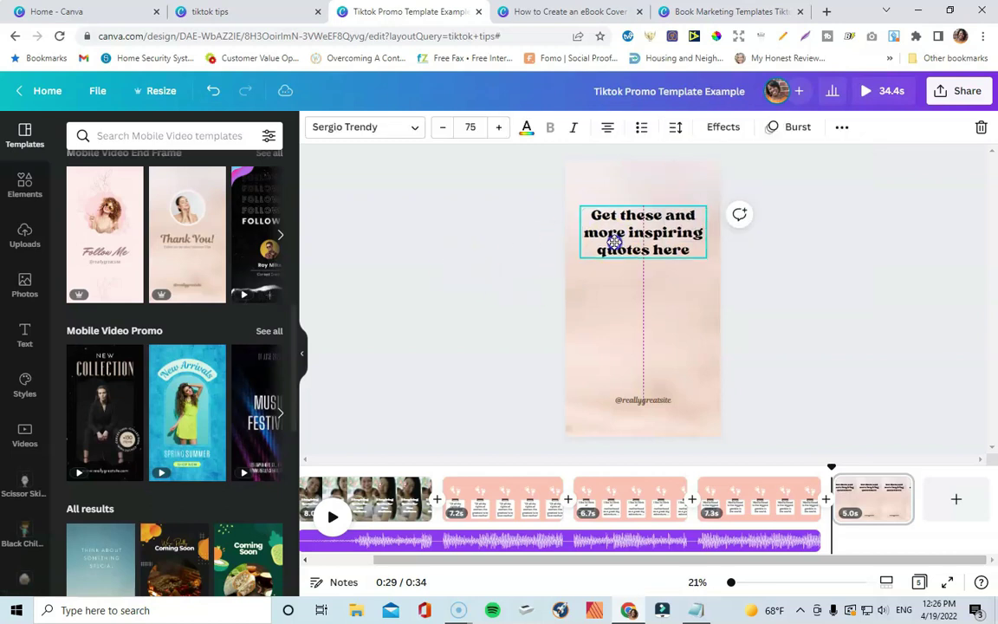
left_click(787, 309)
left_click(596, 218)
left_click(452, 253)
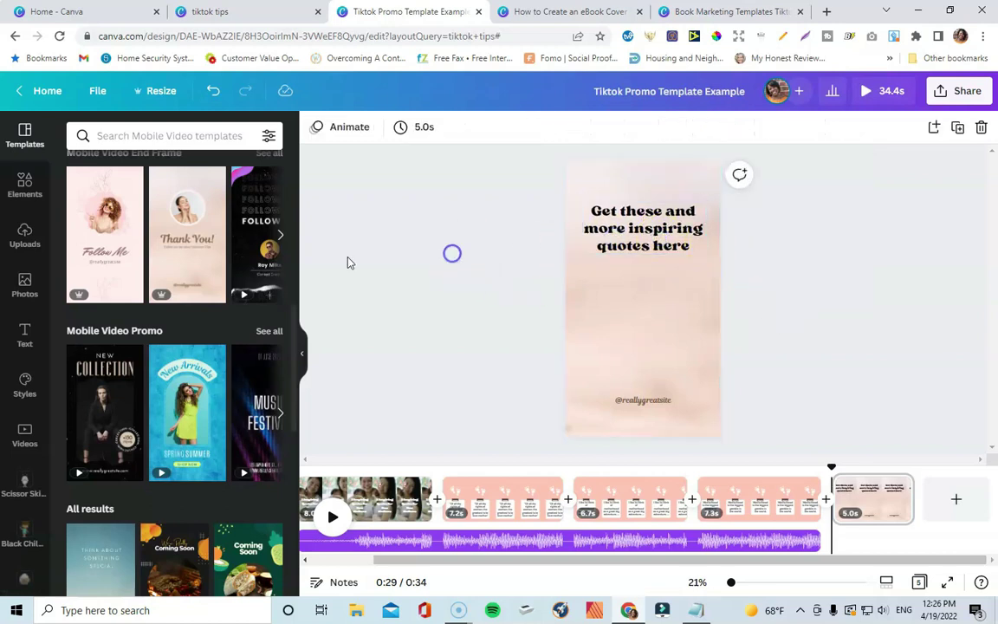
- Add the uploaded "The Little Book of Baby Quotes" cover to the end page and shrink it to fit beneath the heading
left_click(21, 234)
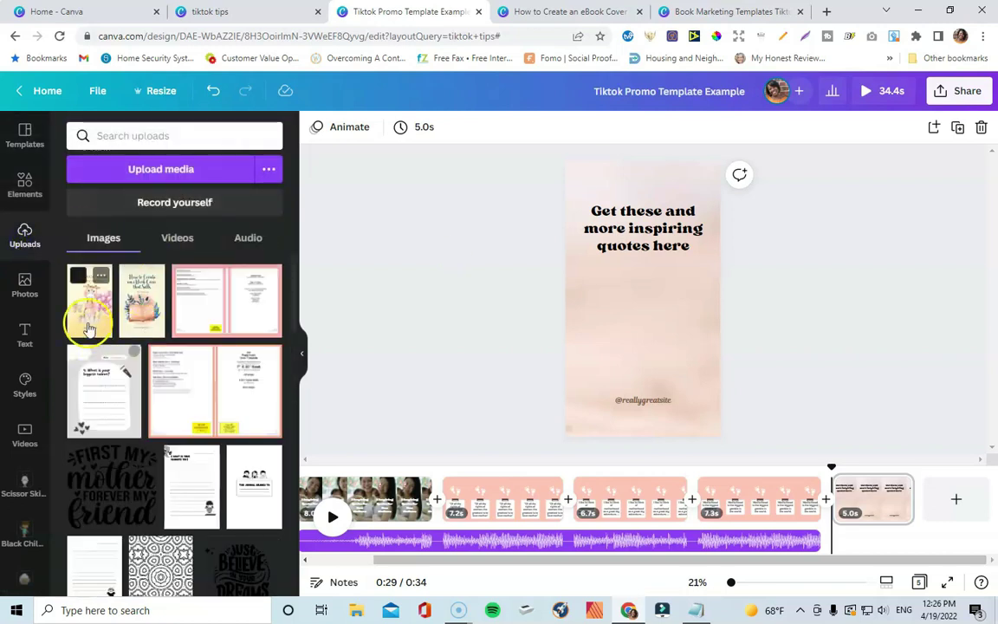
left_click_drag(585, 212, 622, 302)
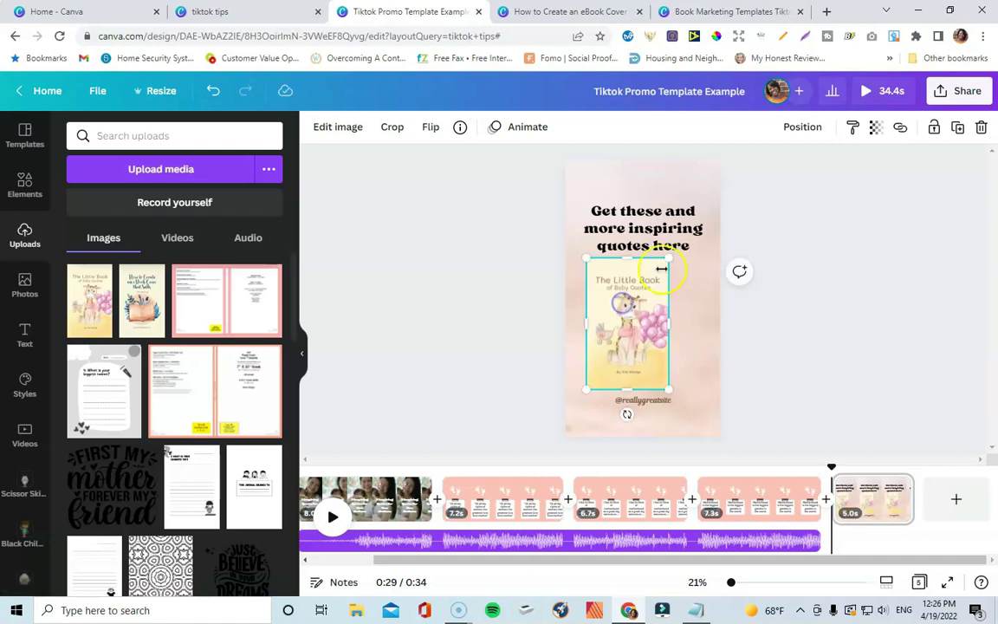
left_click_drag(665, 258, 659, 263)
left_click_drag(655, 388, 603, 365)
left_click(645, 400)
left_click(627, 338)
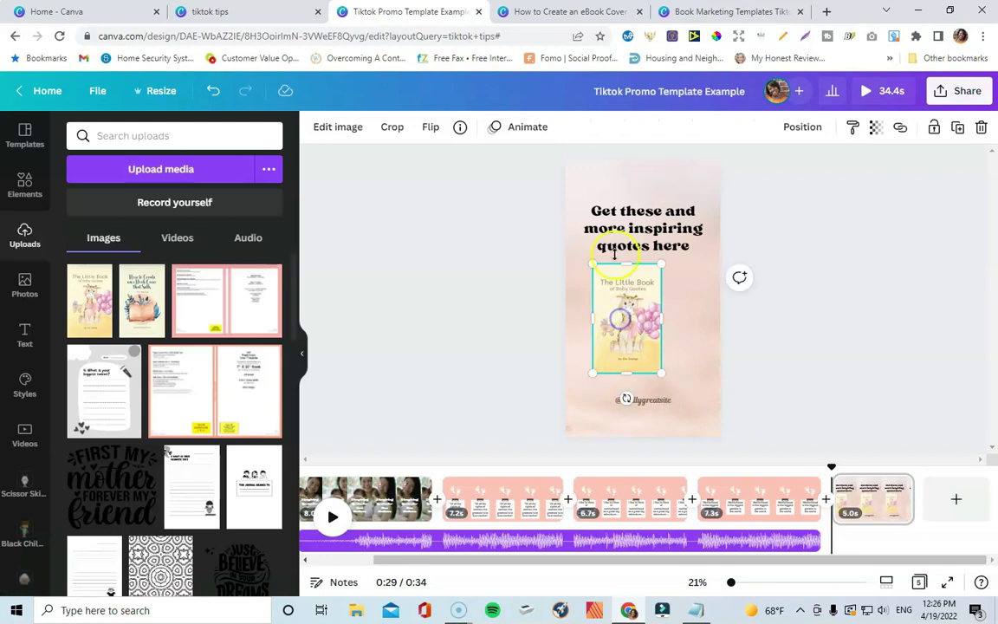
- Apply a Drop shadow to the book cover and tilt it slightly counterclockwise
left_click(335, 128)
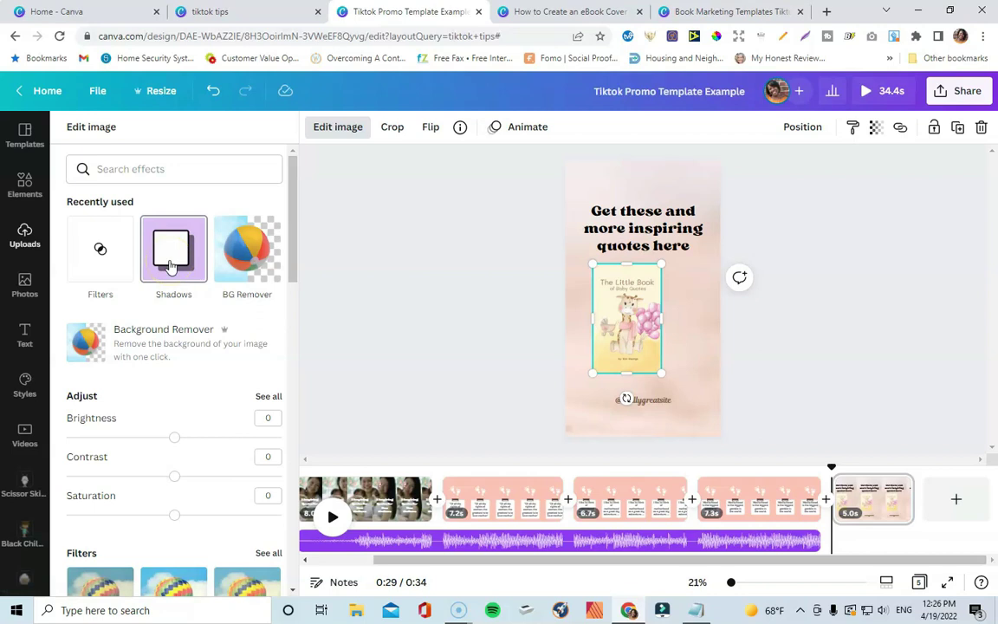
left_click(175, 253)
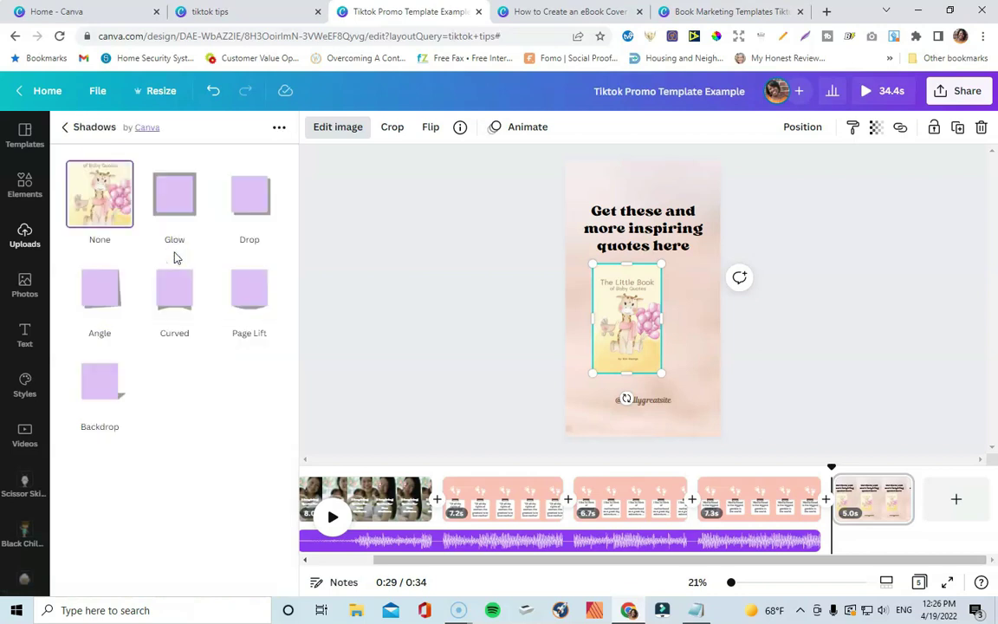
left_click(250, 203)
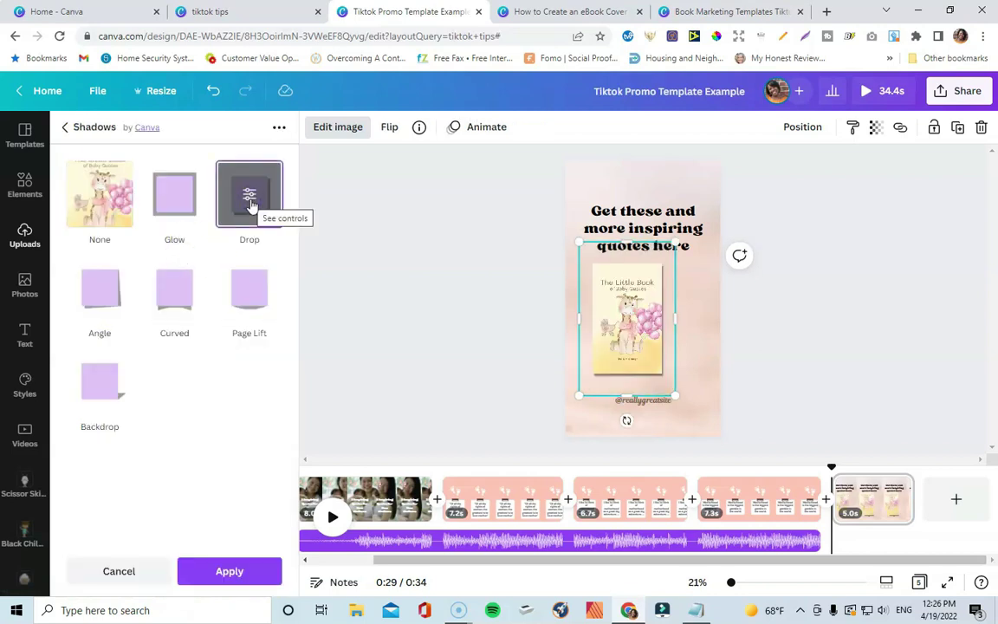
left_click_drag(627, 420, 637, 423)
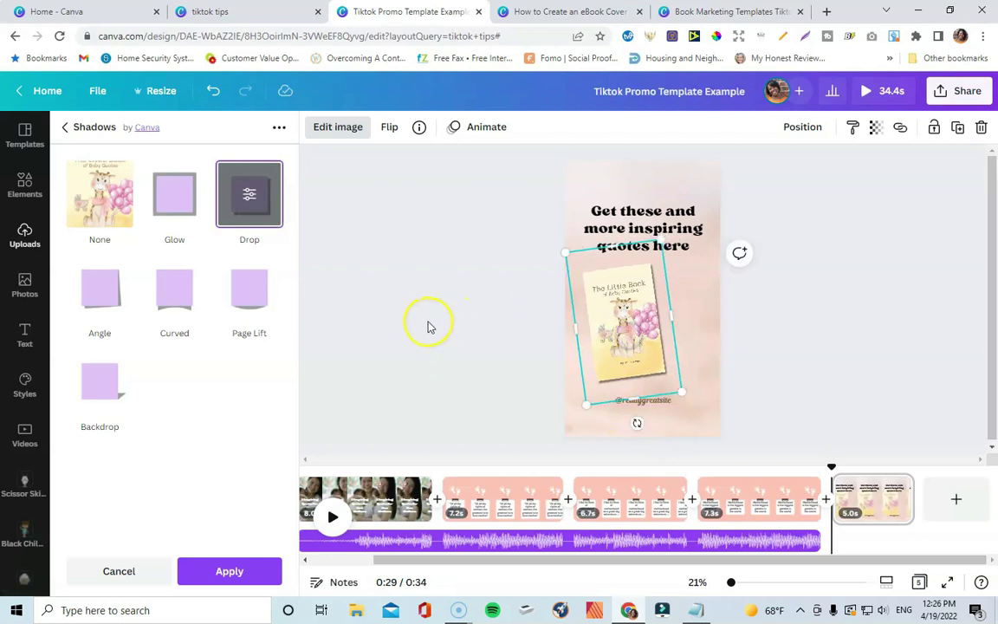
left_click(246, 565)
key("ctrl+z")
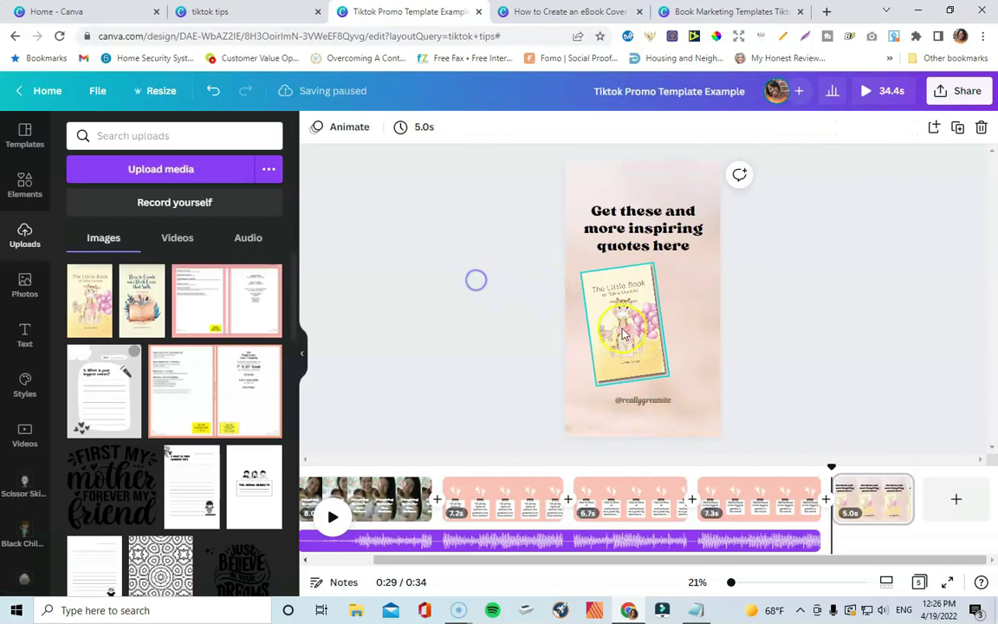
- Place a smaller, clockwise-tilted copy of the cover overlapping the first one's lower right and give it a Drop shadow
left_click_drag(640, 404, 628, 294)
left_click_drag(672, 407, 639, 383)
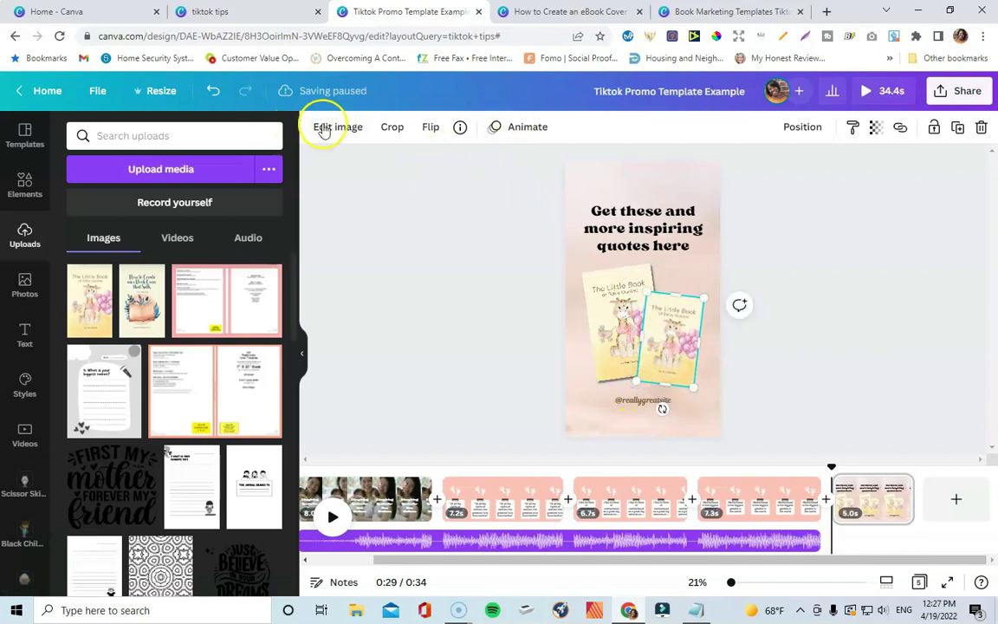
left_click(323, 128)
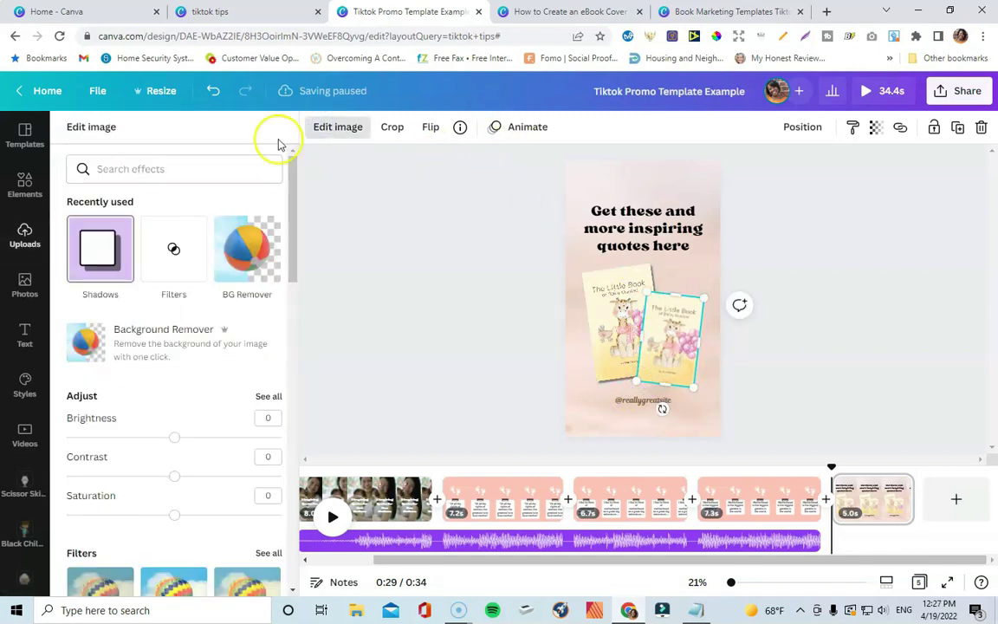
left_click(100, 249)
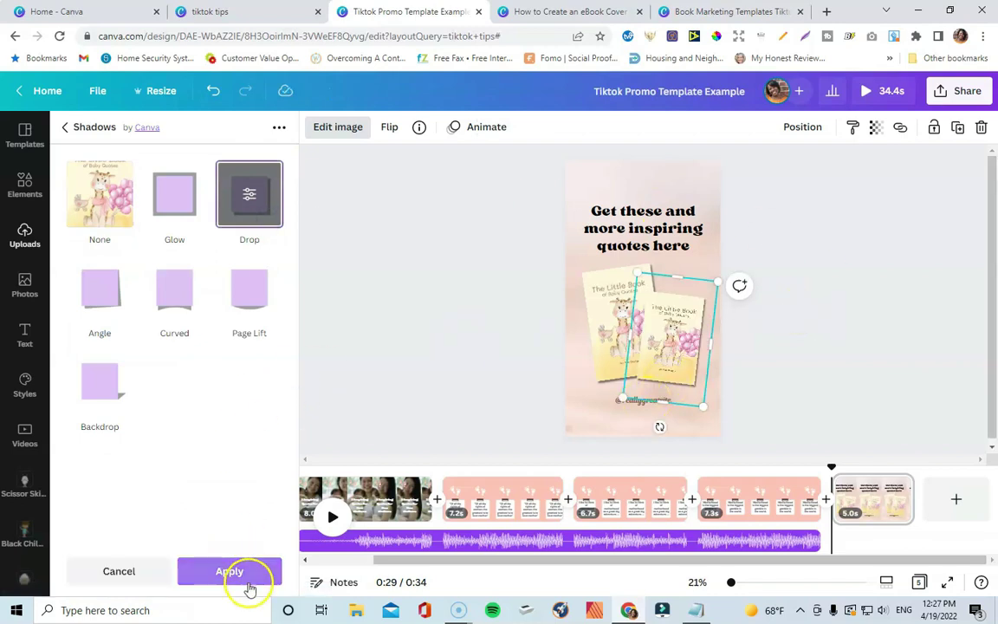
left_click(250, 575)
left_click(846, 363)
double_click(650, 401)
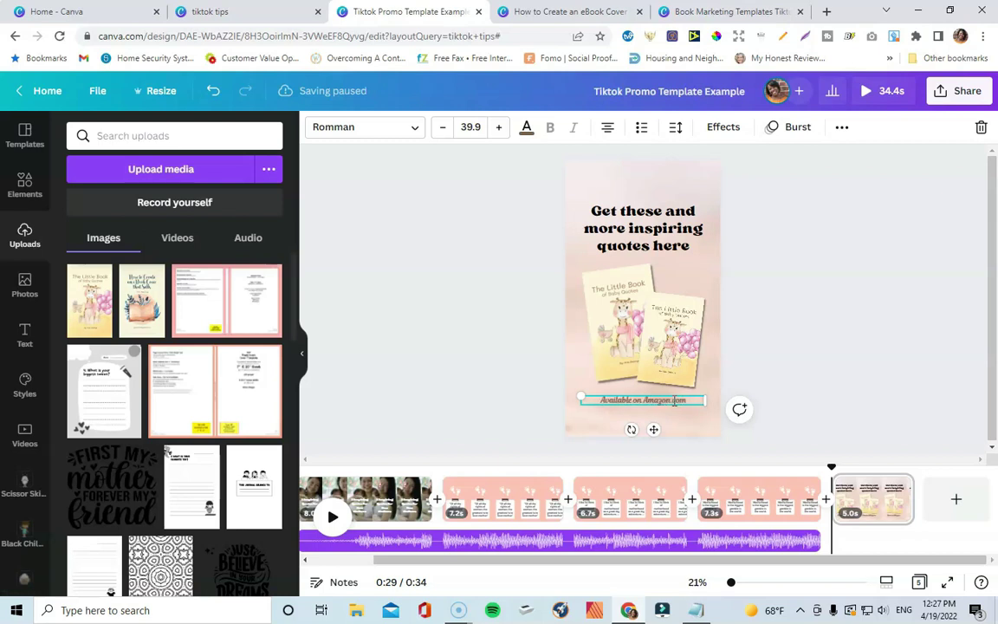
left_click(819, 401)
double_click(633, 400)
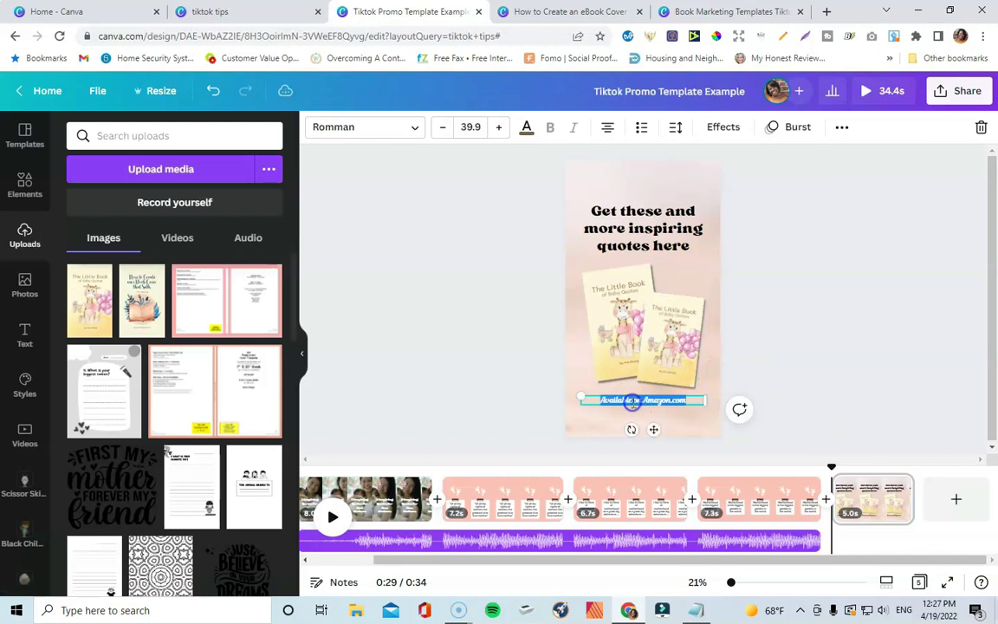
left_click(525, 126)
left_click(116, 198)
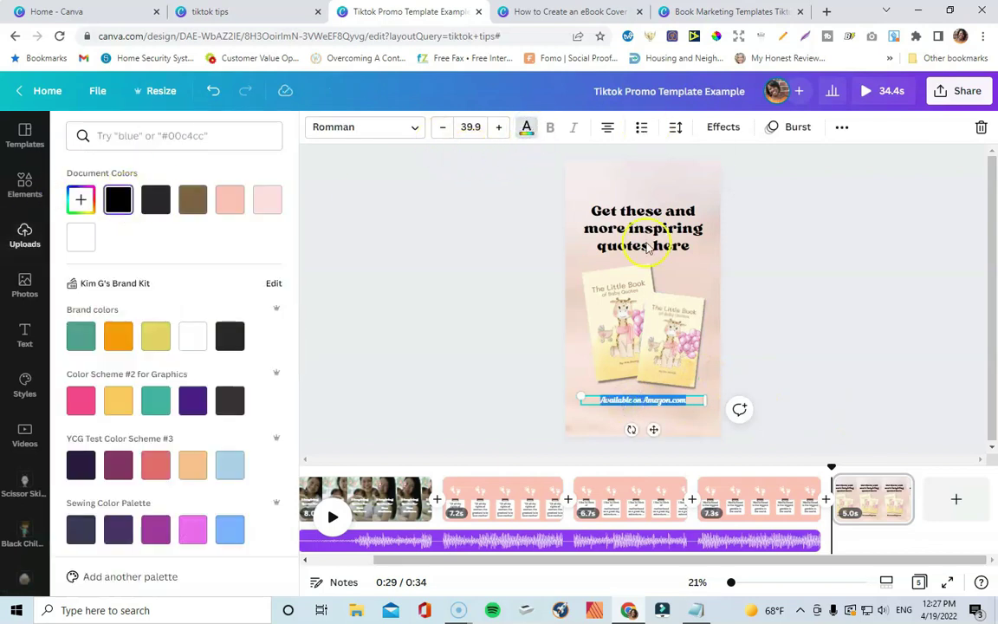
left_click(785, 296)
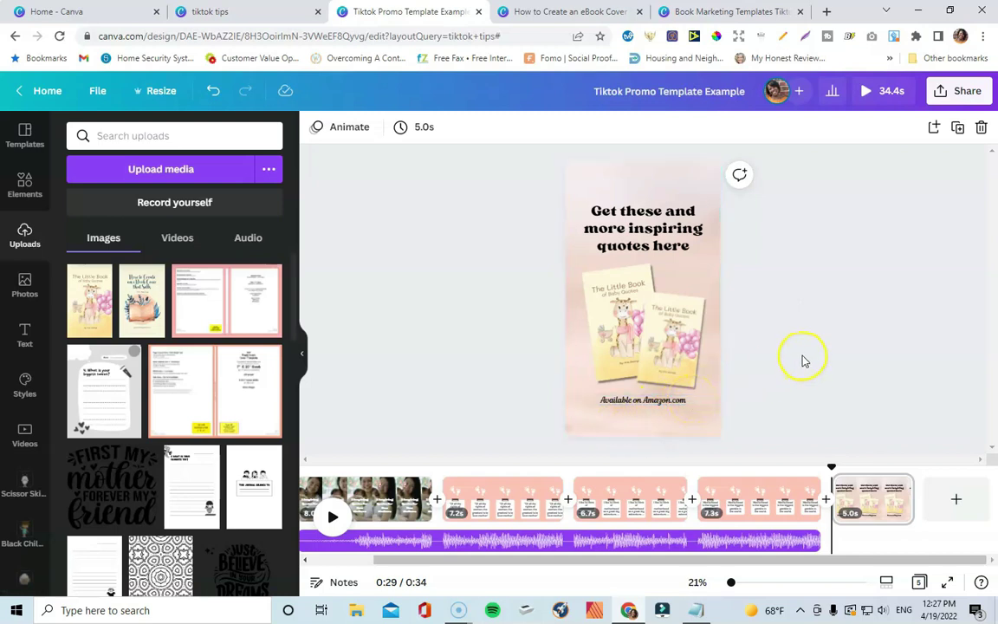
- Add a second line reading "bit.ly/amazon/XYZ" under "Available on Amazon.com"
left_click(691, 404)
left_click(693, 400)
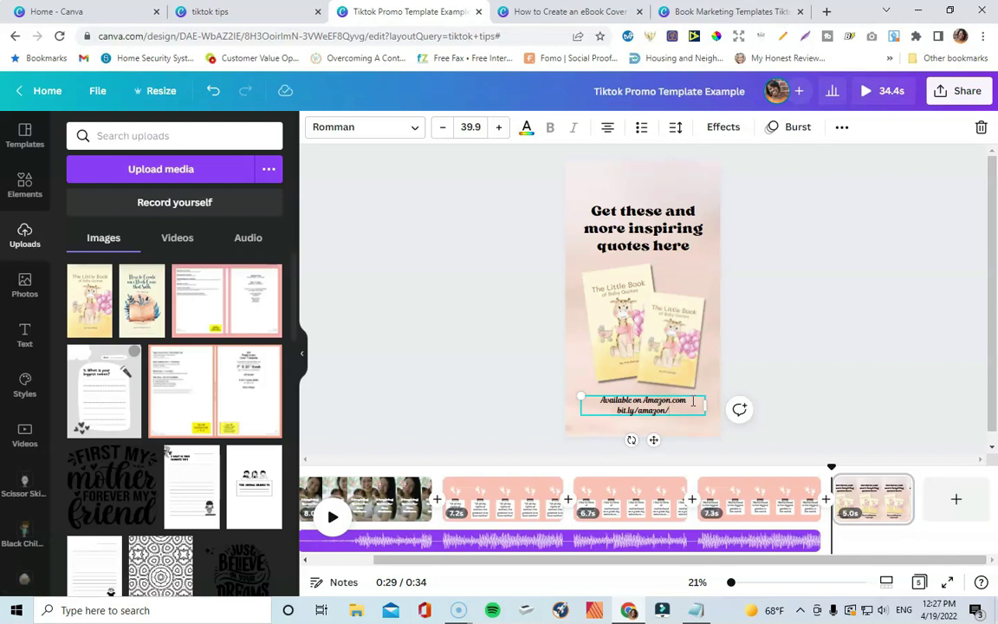
left_click(843, 296)
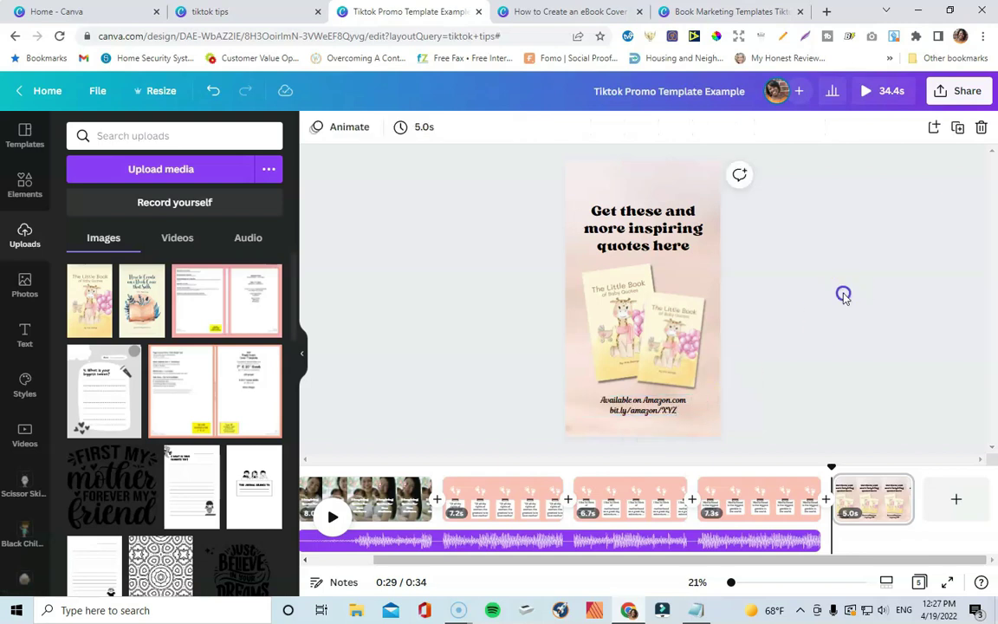
- Shrink both book covers slightly and reposition the smaller one so they sit overlapping above the Amazon text
left_click(618, 359)
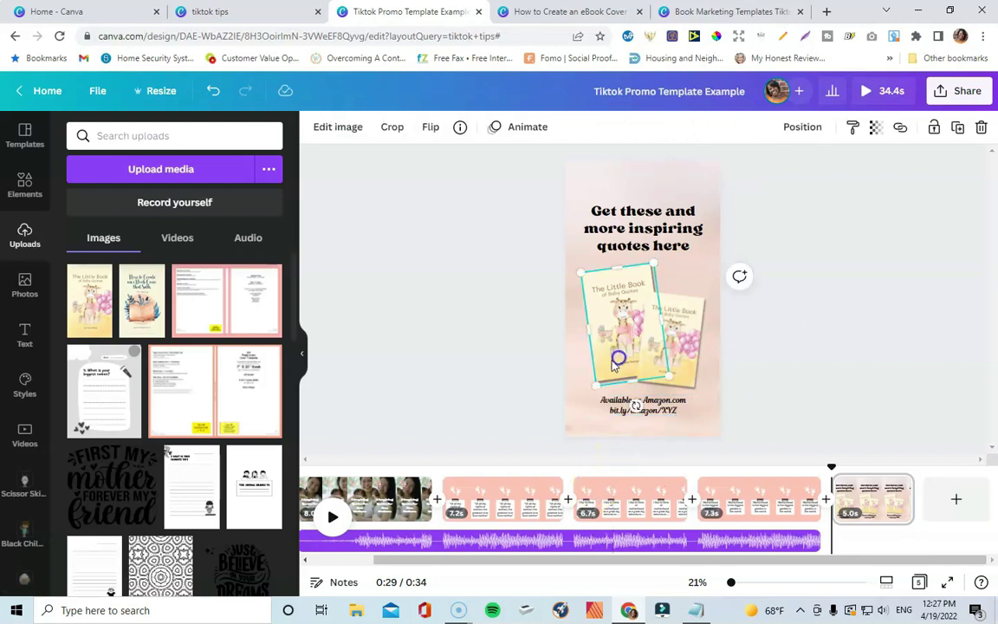
left_click(683, 364)
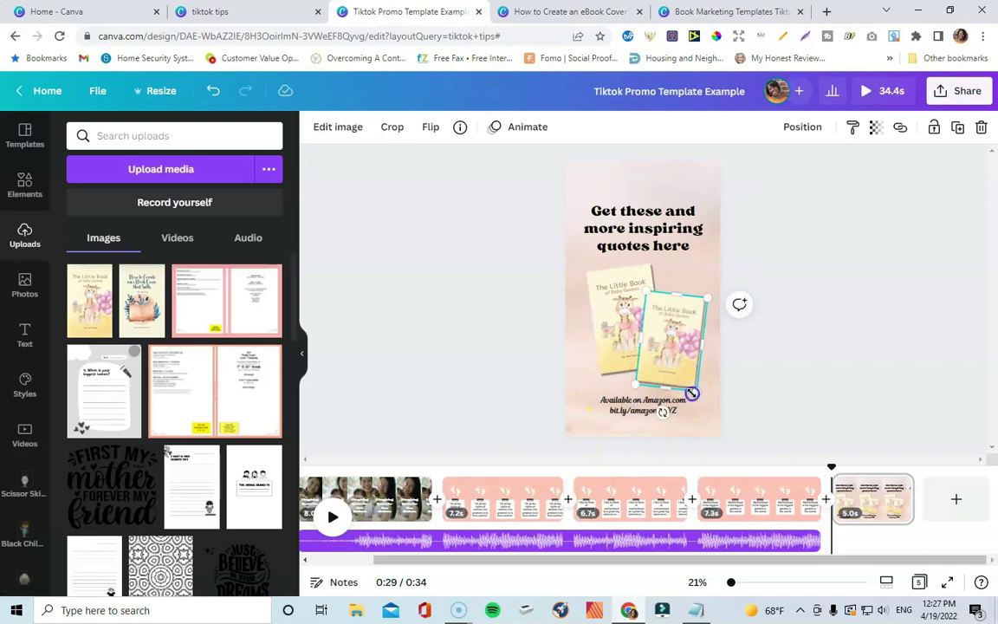
left_click_drag(692, 393, 688, 388)
left_click(779, 363)
left_click(672, 334)
left_click_drag(673, 334, 674, 331)
left_click(819, 340)
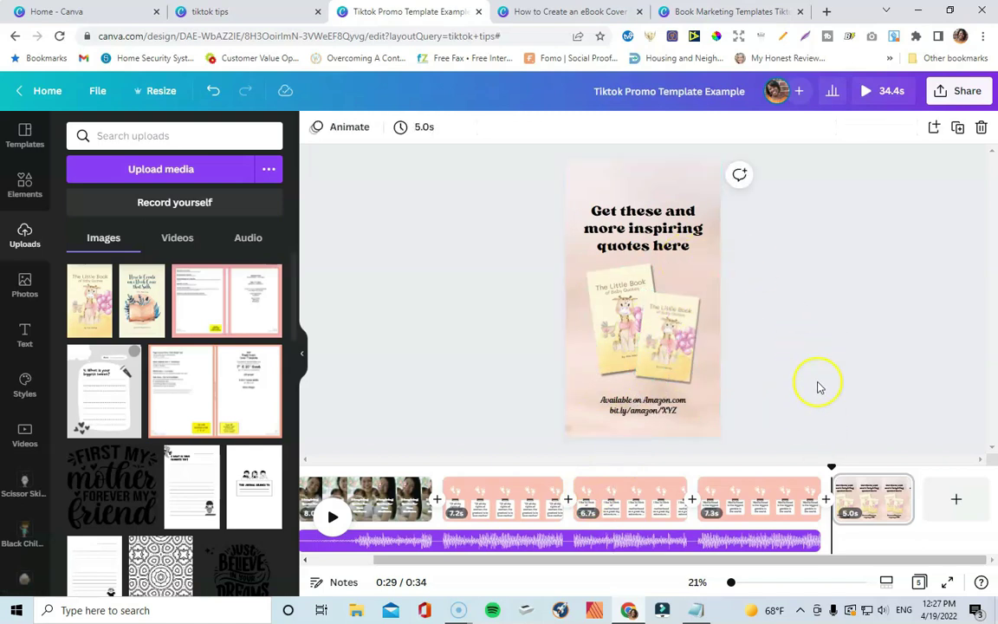
- Delete the end page's background image and fill the background with the pink document colour
left_click(630, 192)
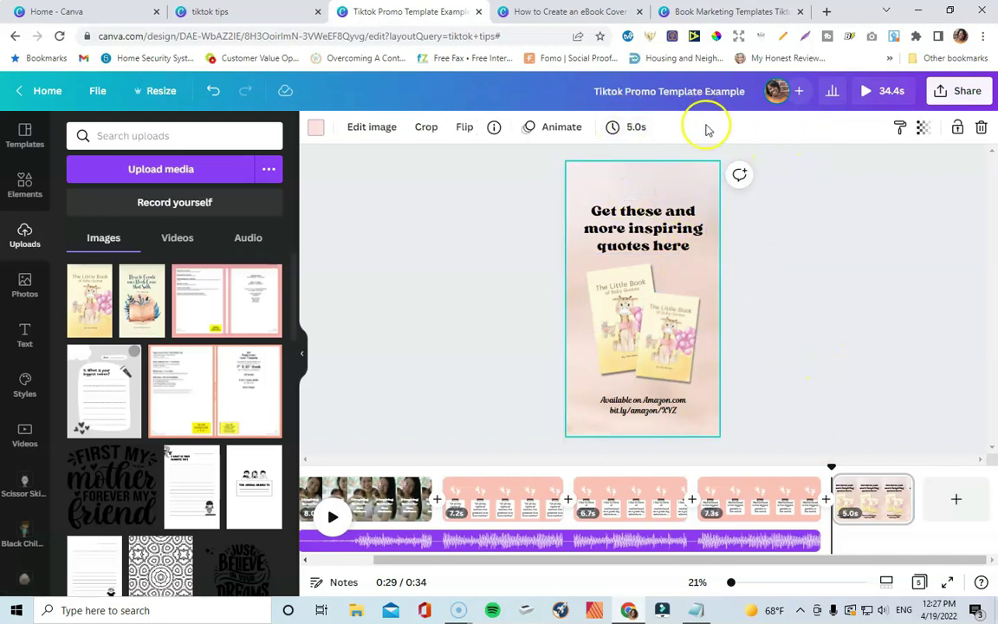
left_click(979, 131)
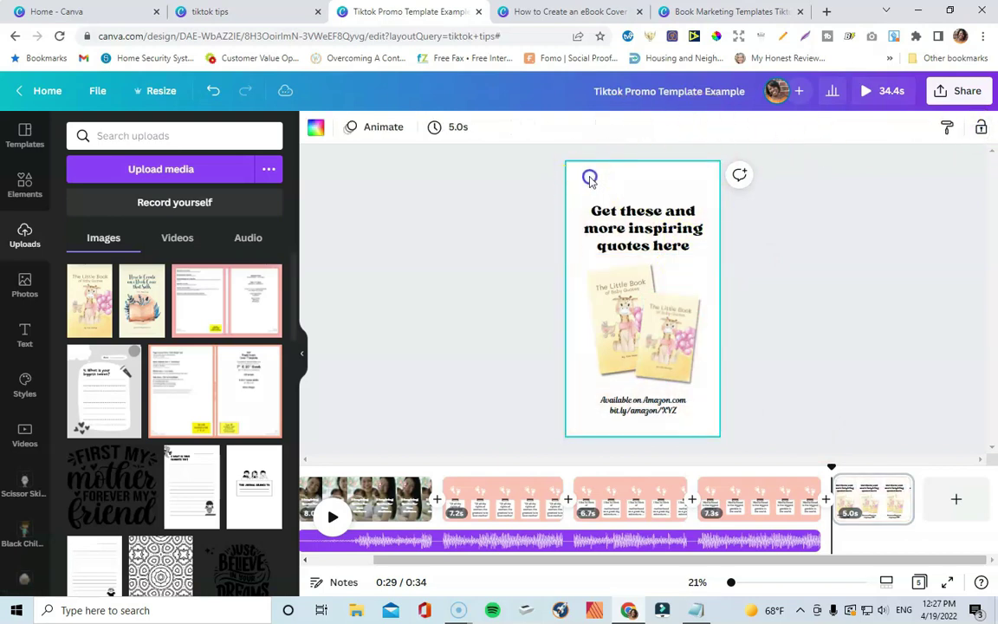
left_click(315, 128)
left_click(178, 198)
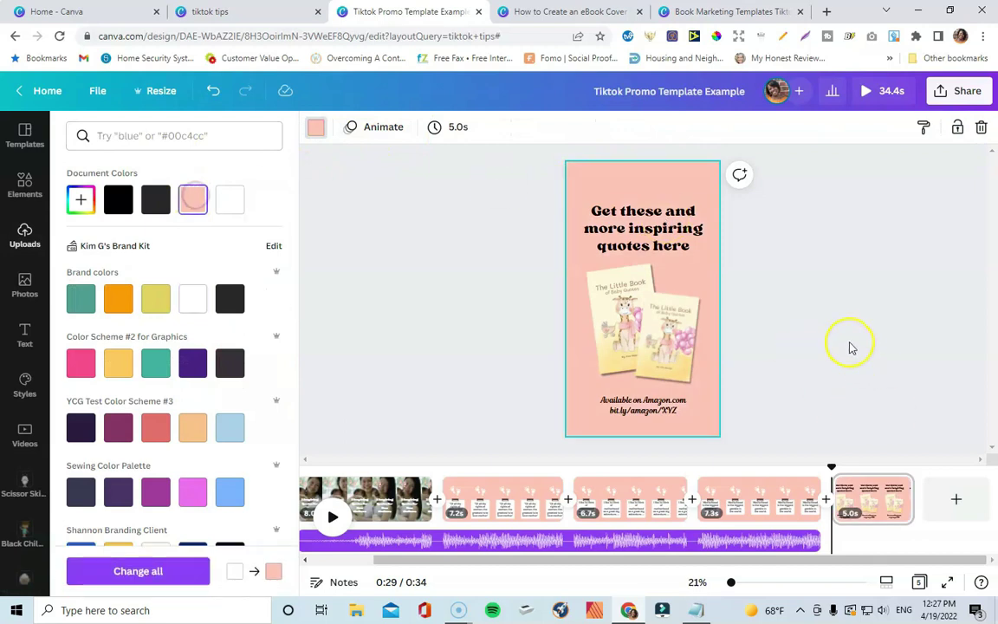
left_click(846, 340)
left_click(608, 309)
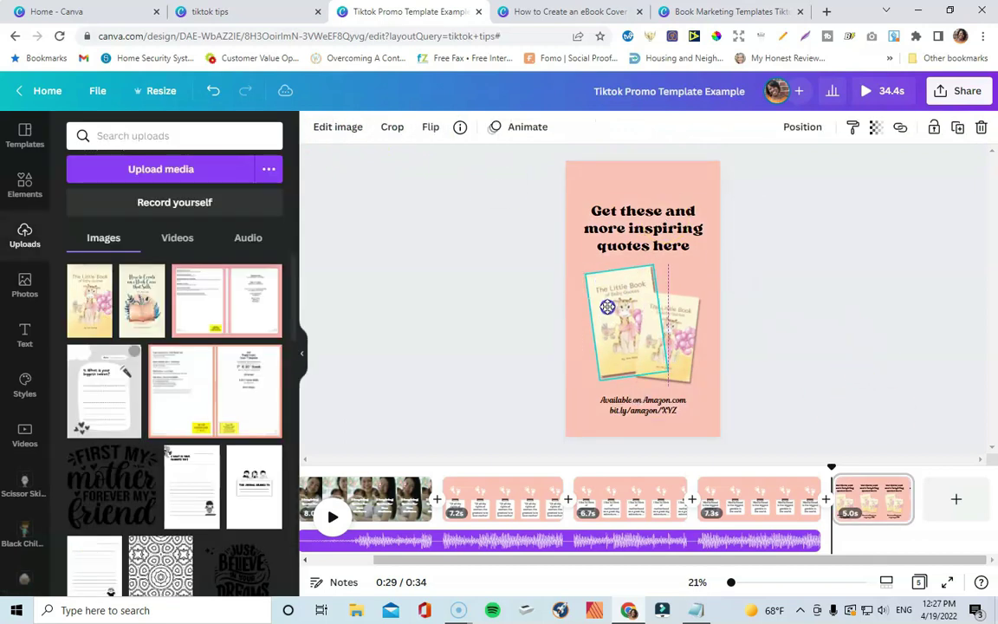
left_click(504, 298)
- Search the elements library for "arrow"
left_click(26, 185)
left_click(173, 135)
key("Return")
triple_click(173, 134)
type("arriw")
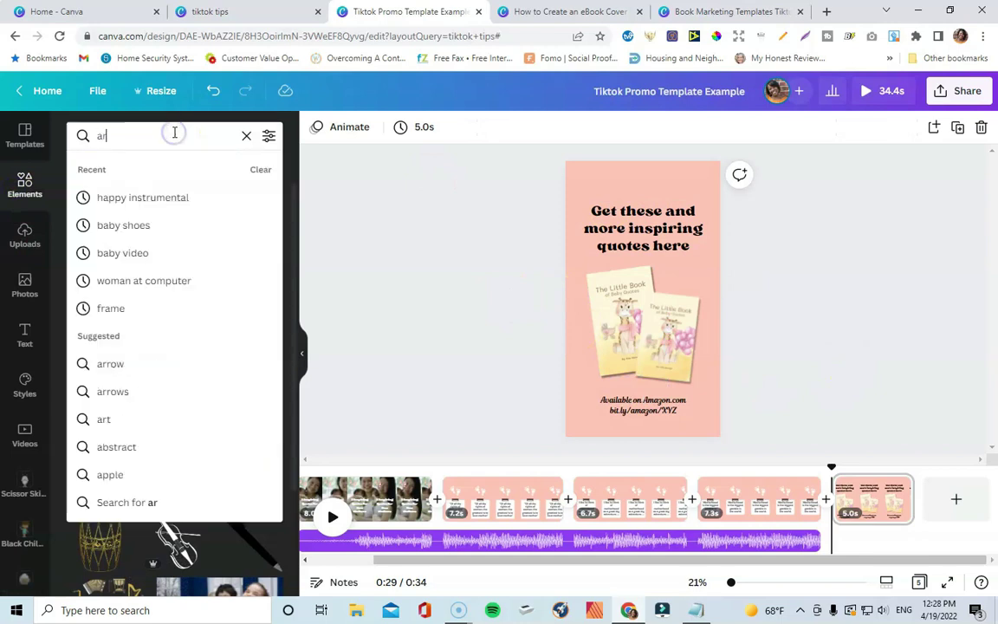
key("BackSpace")
key("BackSpace")
type("ow")
key("Return")
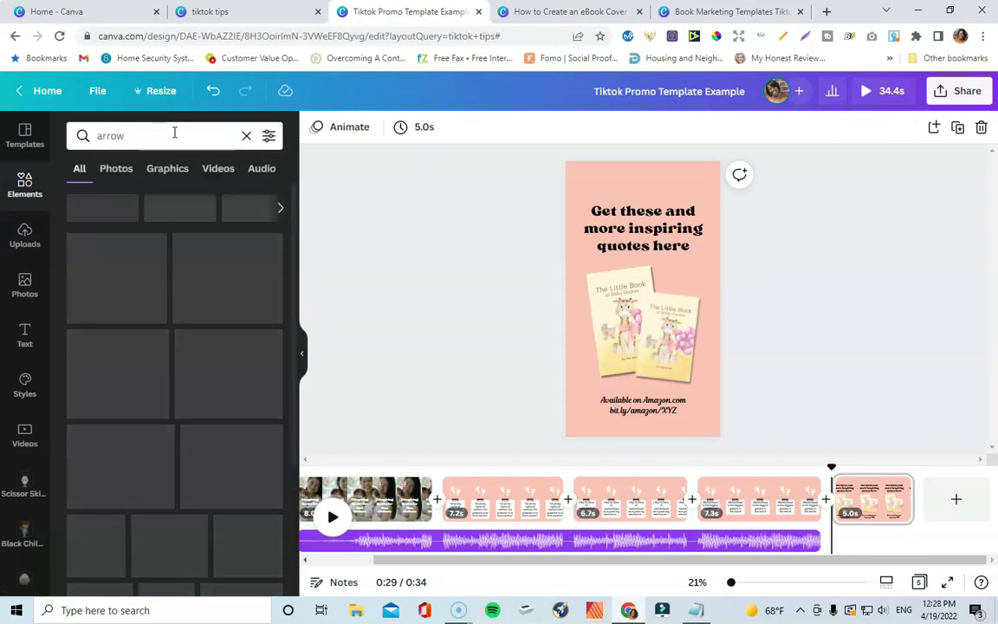
- Place a black arrow at the page's lower-left edge, angled toward the Amazon text, and nudge the text slightly up and left
left_click_drag(159, 345, 570, 374)
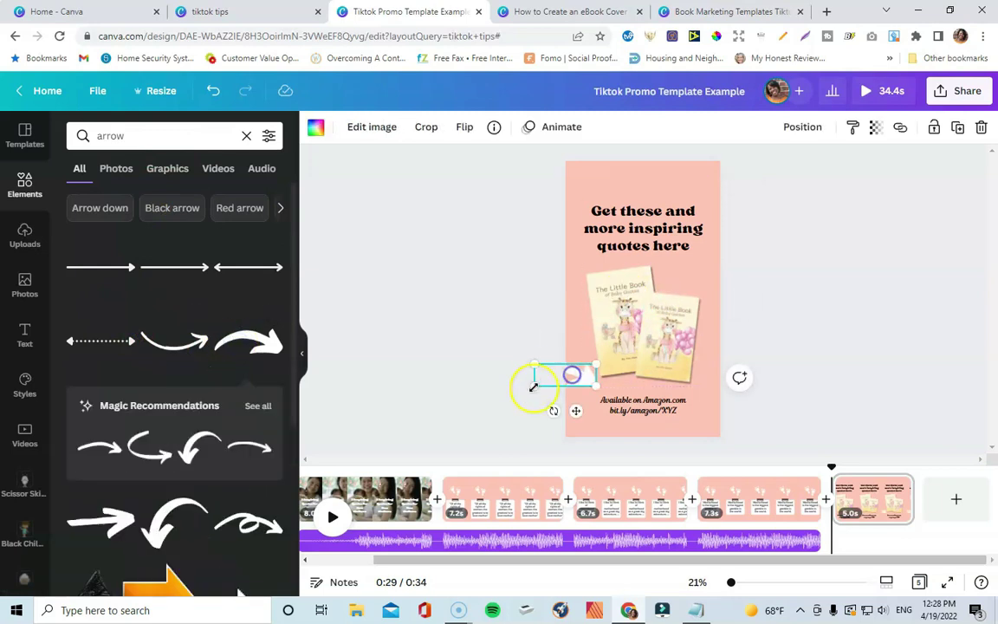
left_click_drag(548, 410, 581, 448)
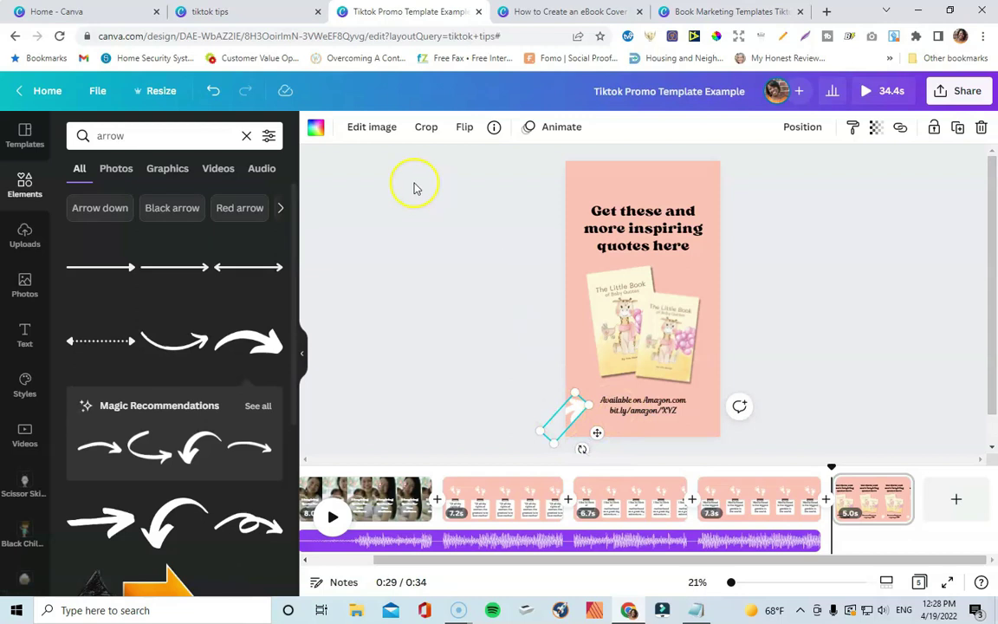
left_click(322, 137)
left_click(116, 198)
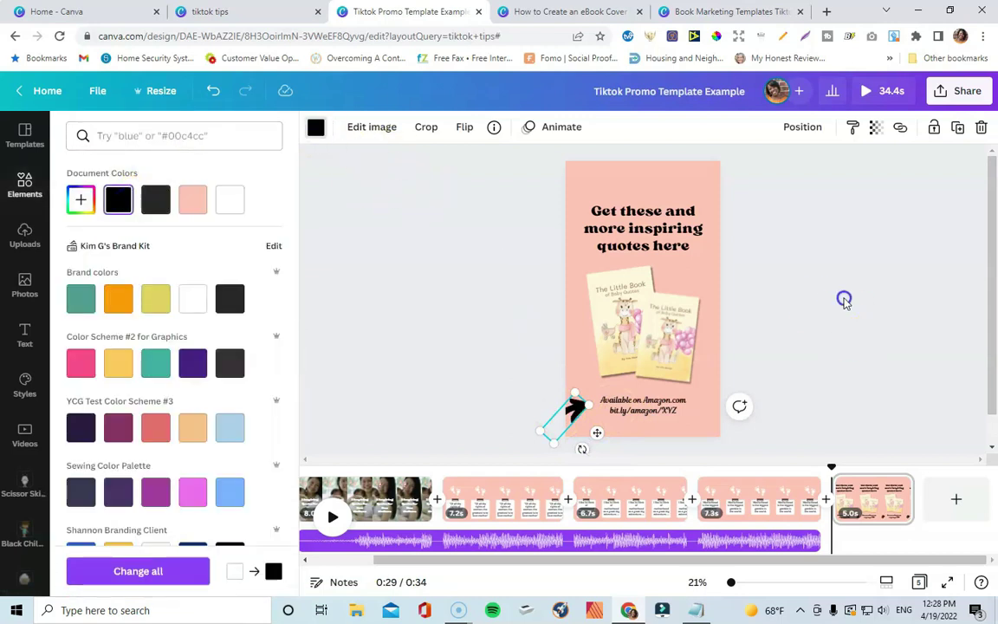
left_click(844, 298)
left_click_drag(644, 404, 657, 411)
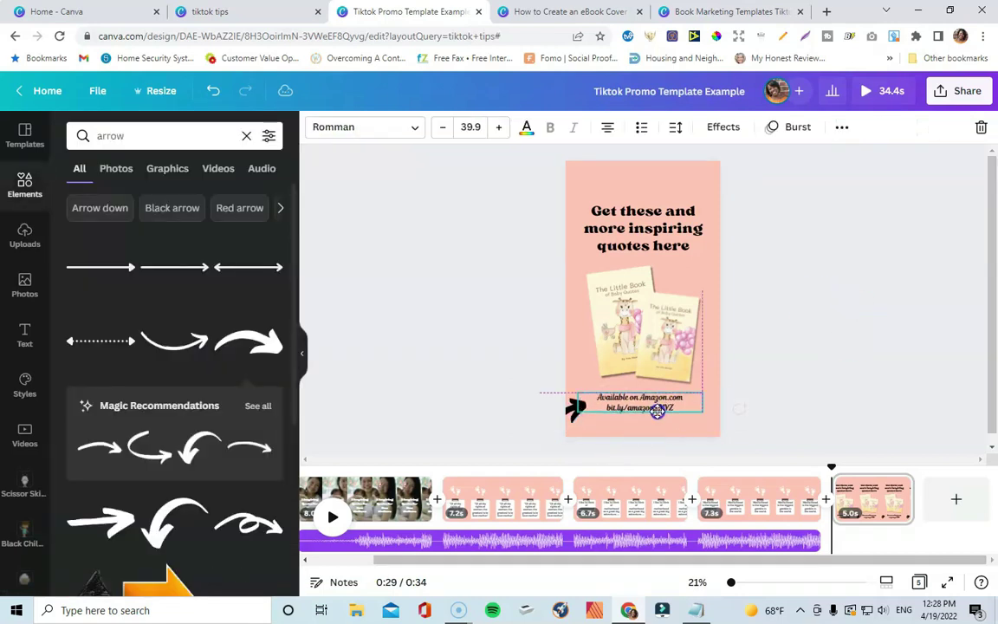
left_click(904, 436)
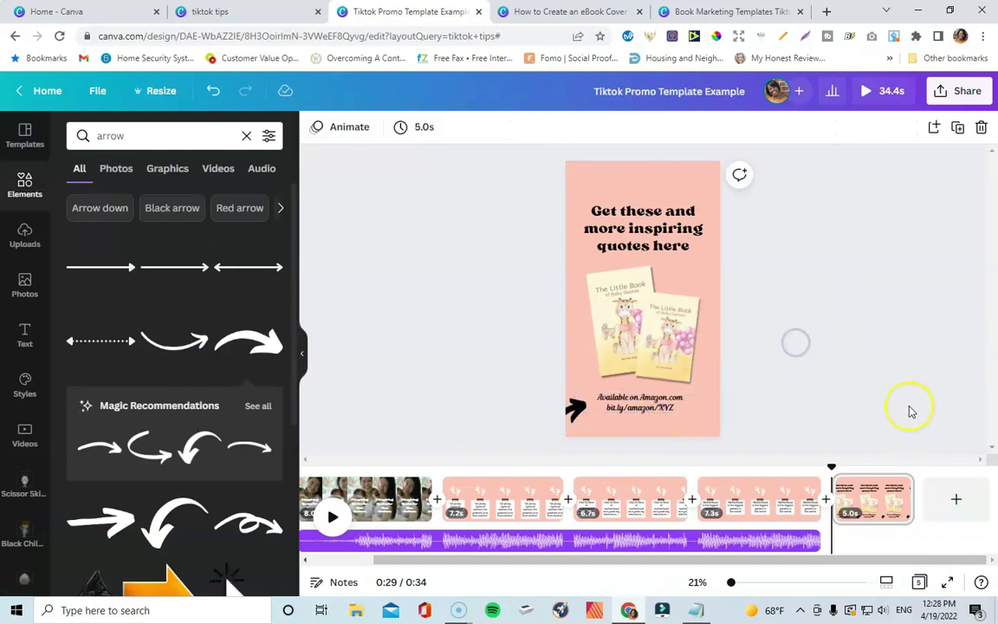
- Extend the music track to the end of the last page at 34.4 s
left_click_drag(816, 541, 913, 540)
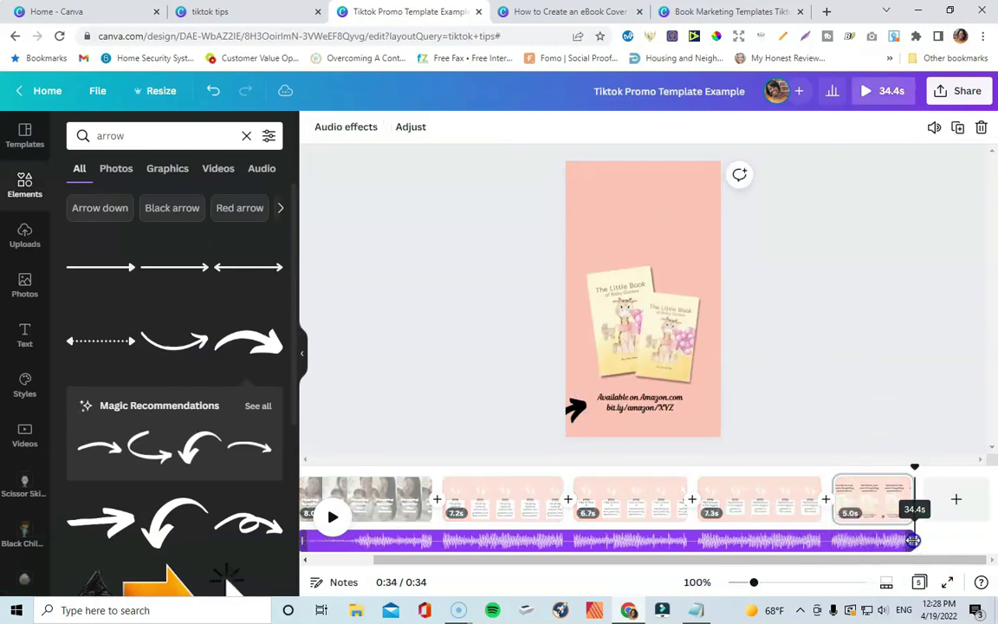
left_click(870, 356)
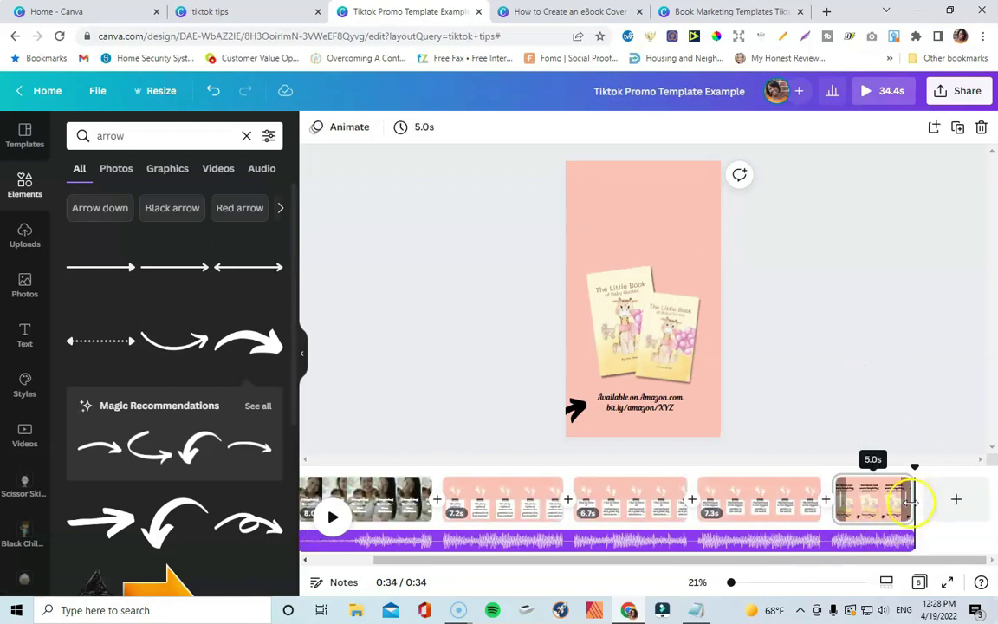
- Trim page 1 to 6.7 s, page 3 to 6.2 s and page 4 to 6.4 s, and lengthen the end page to 10.5 s
left_click(425, 491)
left_click_drag(430, 490, 437, 490)
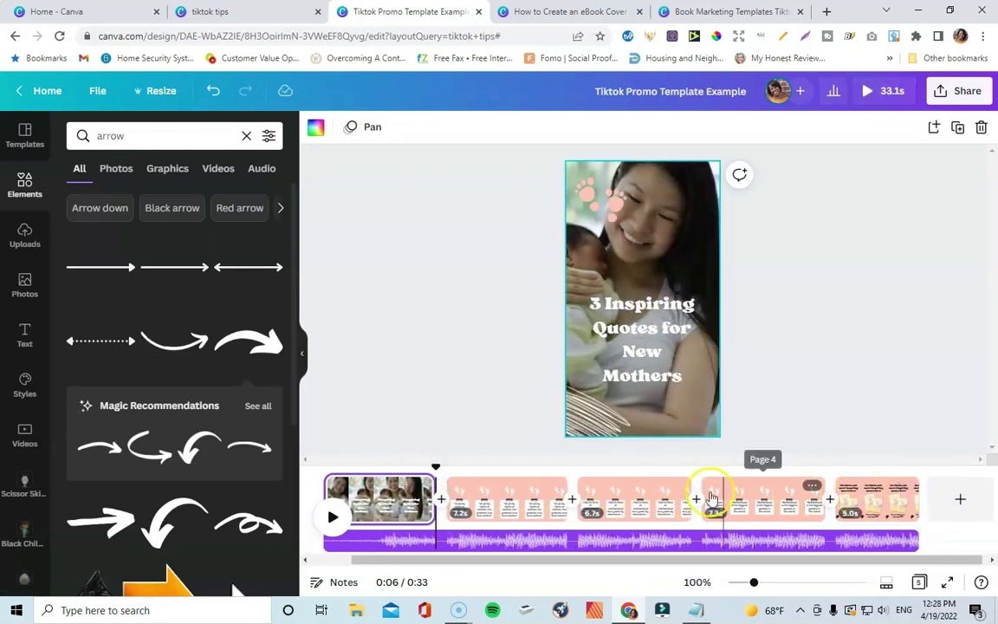
left_click_drag(691, 491, 682, 491)
left_click_drag(813, 486, 804, 486)
left_click_drag(911, 492, 824, 499)
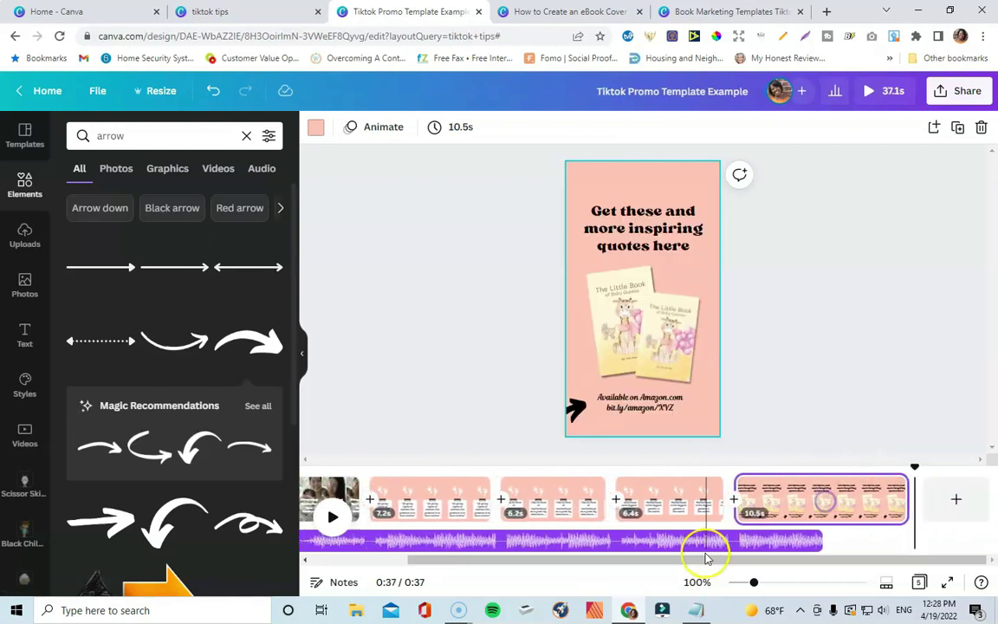
- Extend the music track to the end of the lengthened last page at 37.1 s
left_click(817, 539)
left_click_drag(817, 539, 913, 539)
left_click_drag(597, 561, 446, 558)
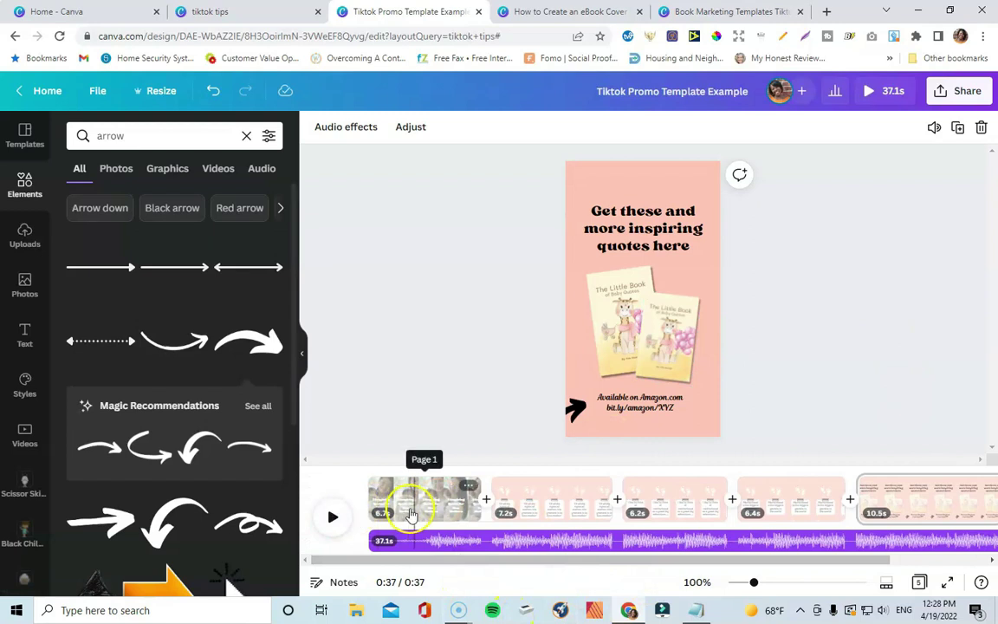
left_click_drag(507, 565, 470, 561)
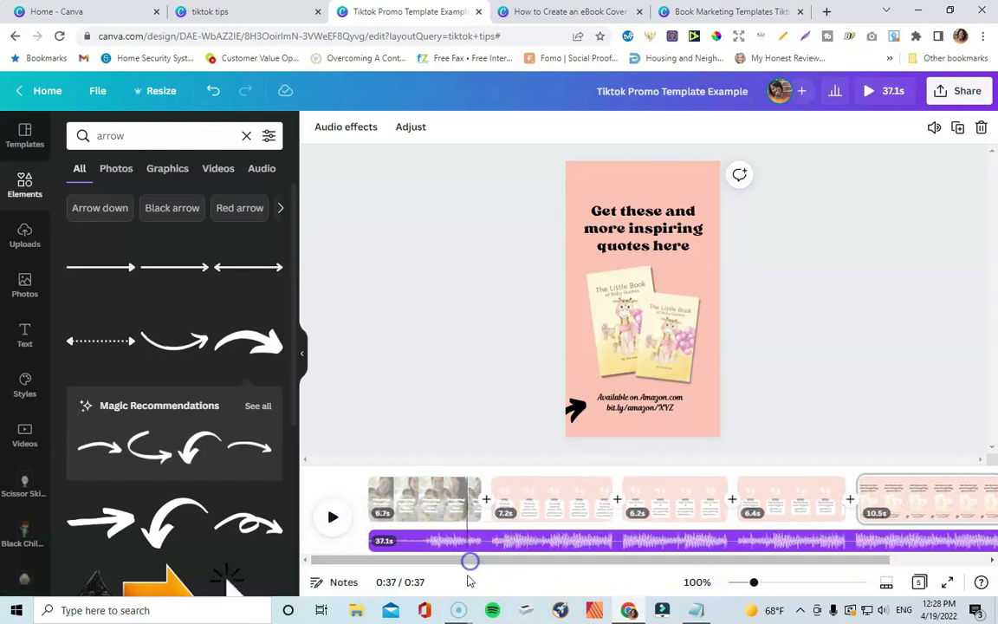
- Download the finished promo design as an MP4 video
left_click(954, 95)
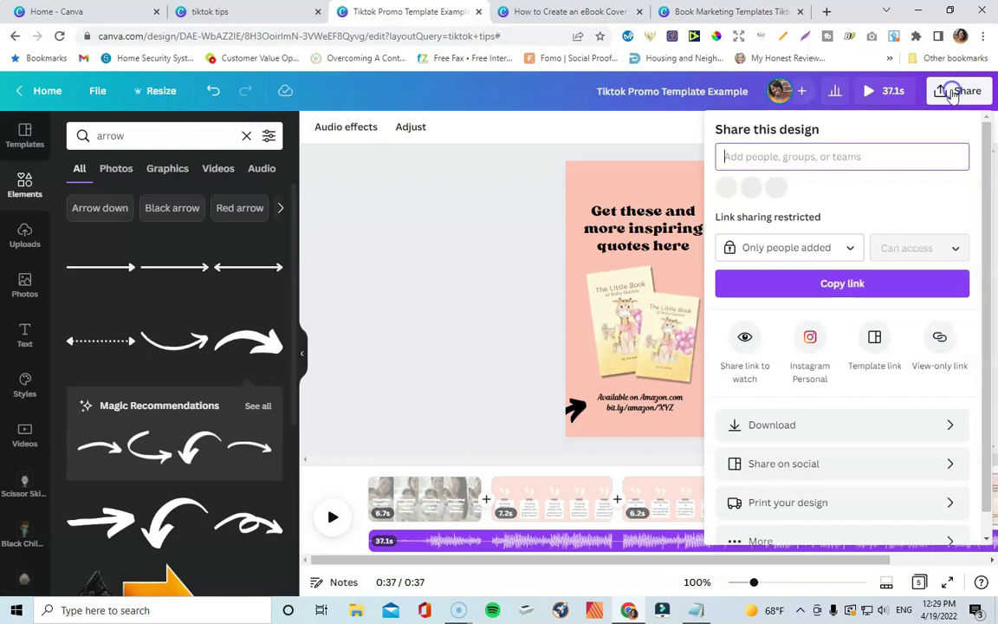
left_click(802, 425)
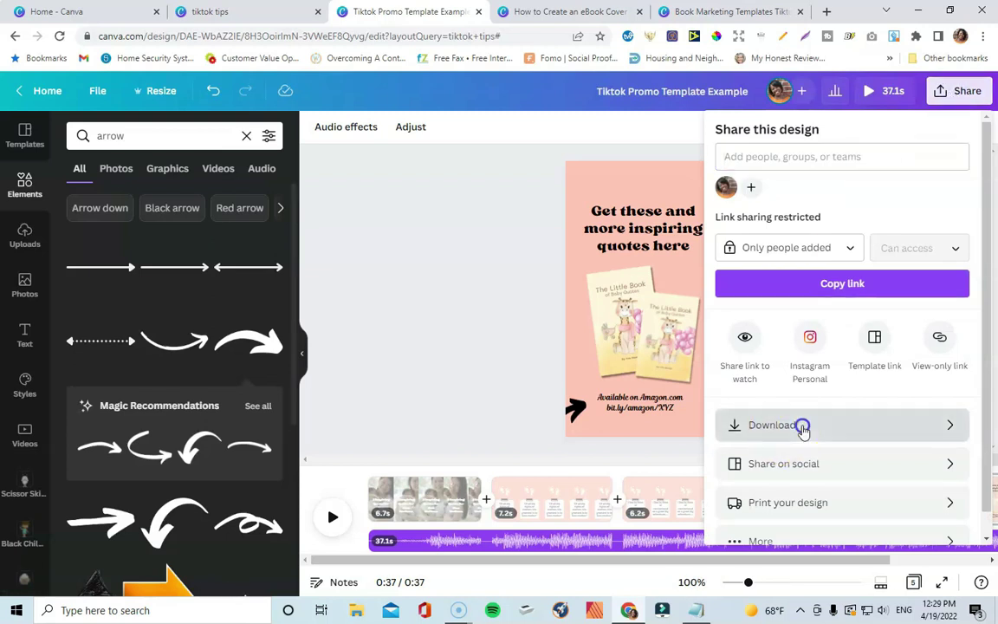
left_click(811, 322)
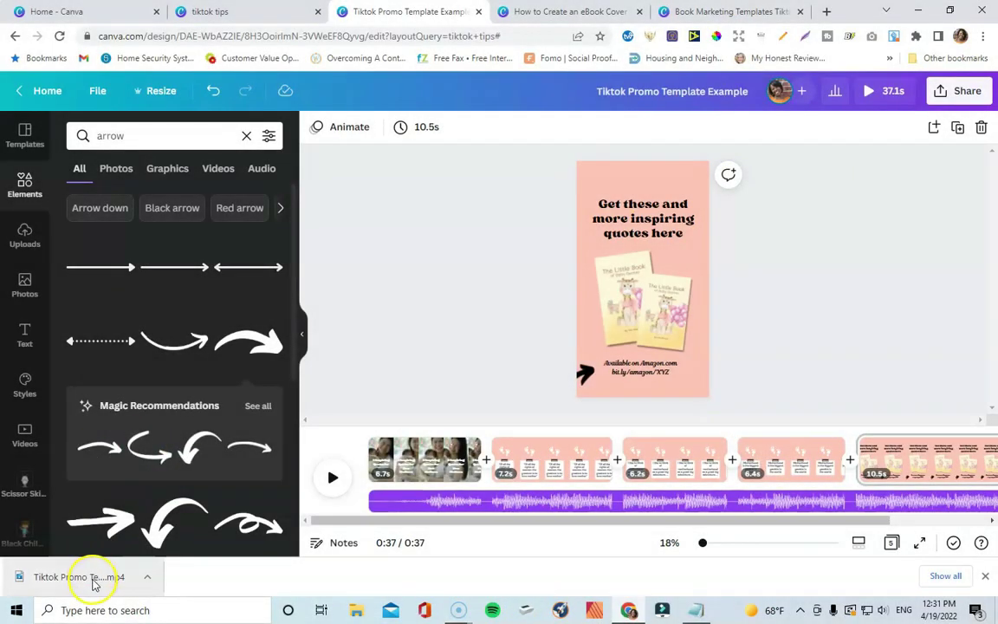
- Play the downloaded MP4 in the video player to review the pages and music, and close the player
left_click(93, 582)
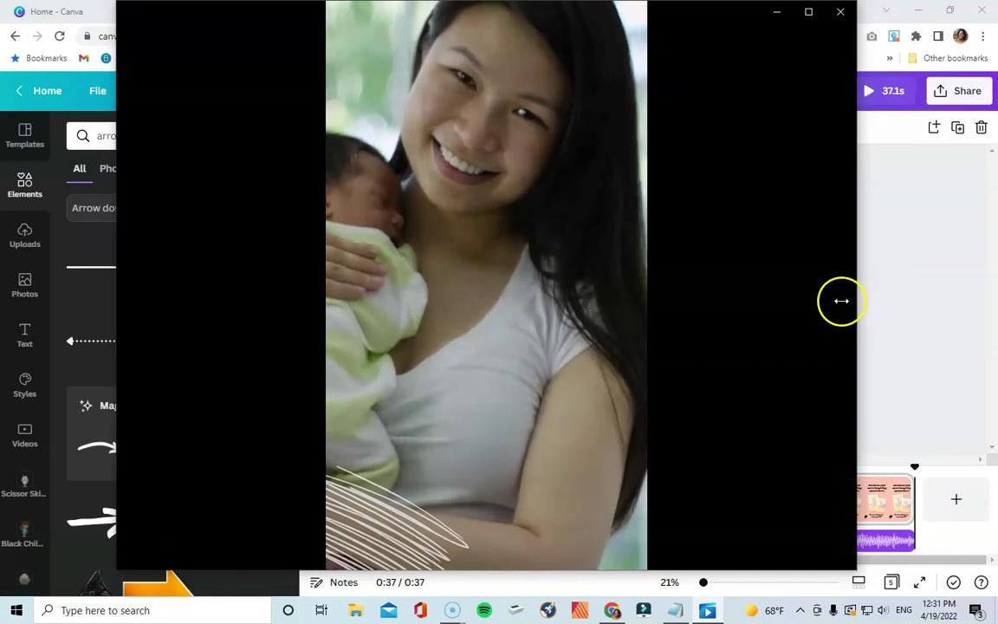
mouse_move(832, 303)
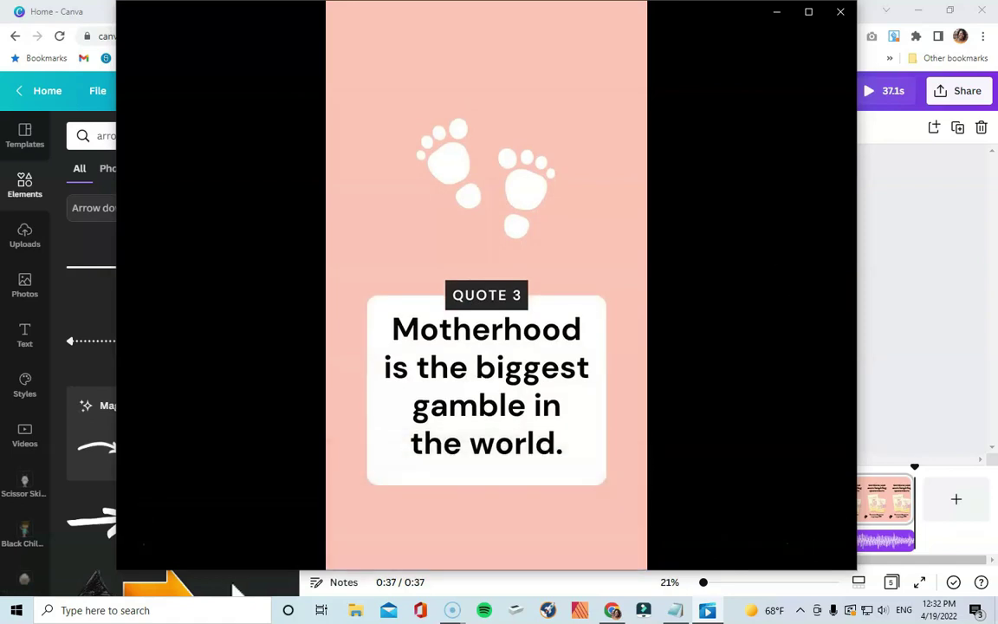
left_click(765, 282)
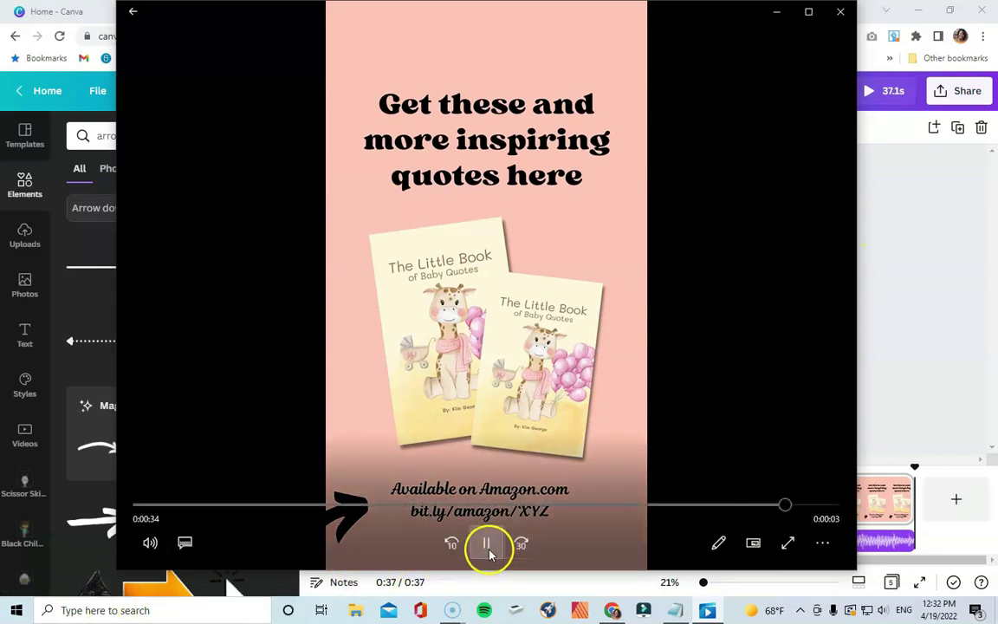
left_click(842, 12)
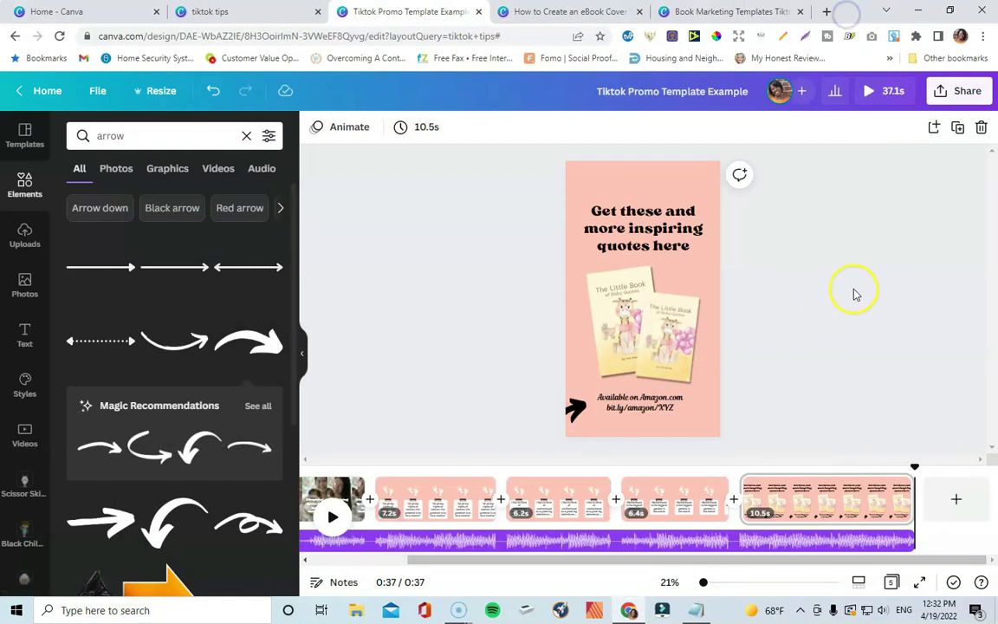